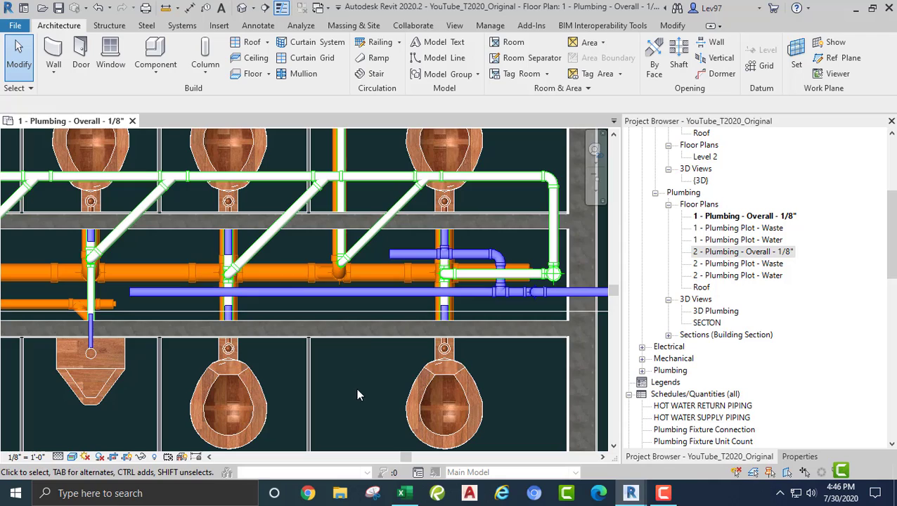
Examine the floor drain and its waste and vent piping in the women's room floor plan, with the view's properties shown
middle_drag(356, 388, 405, 422)
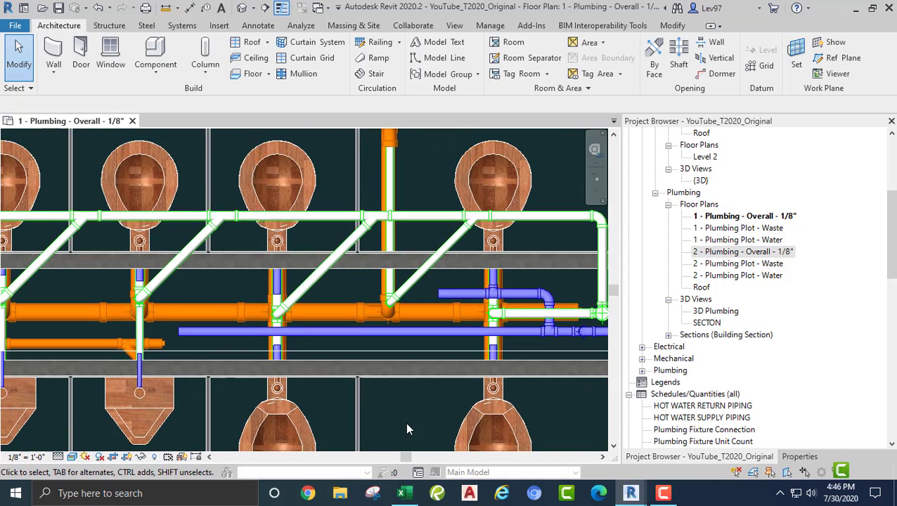
scroll(400, 417, down, 2)
middle_drag(436, 203, 477, 232)
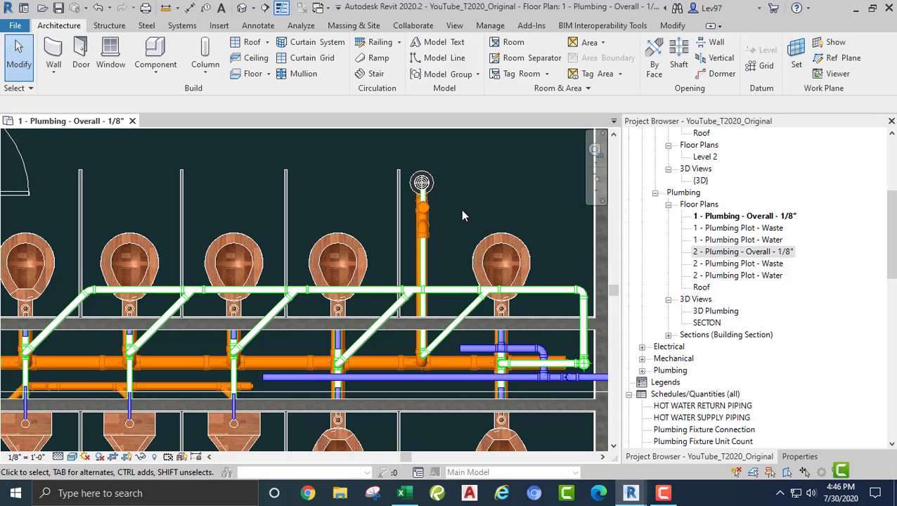
scroll(359, 238, up, 3)
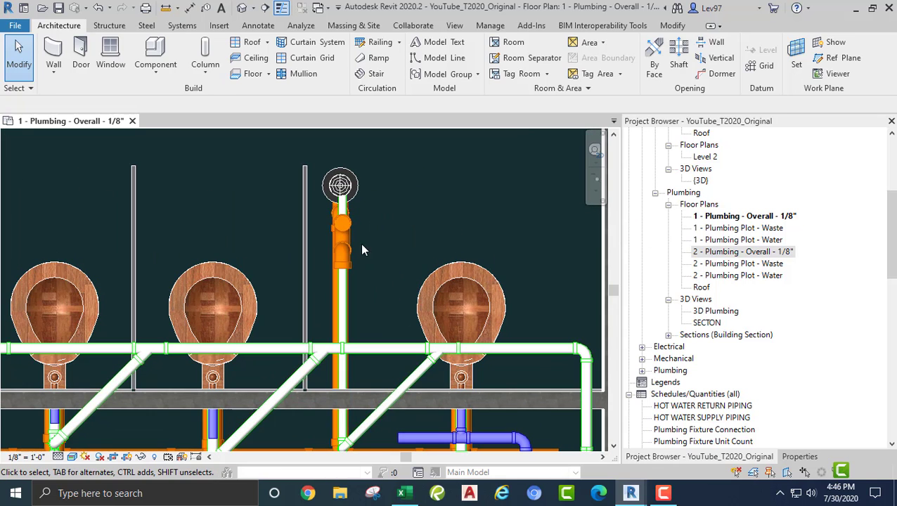
scroll(411, 236, down, 4)
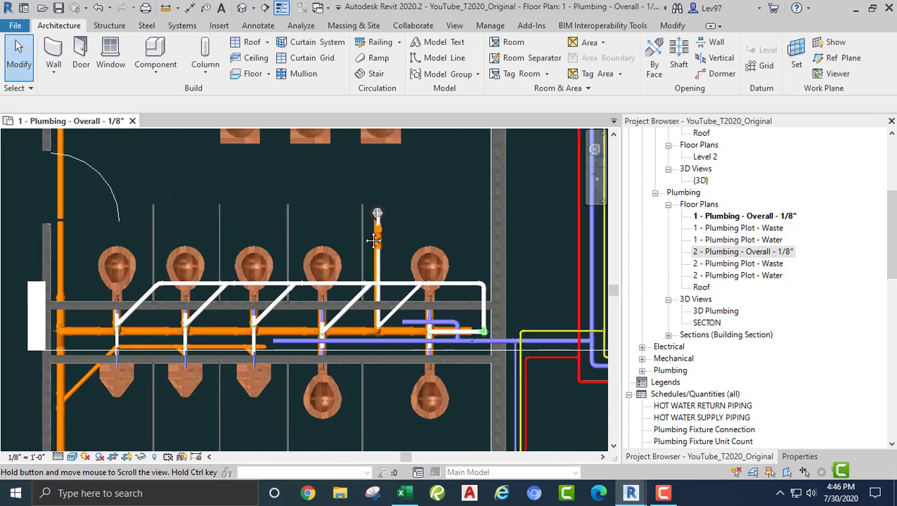
scroll(313, 232, up, 2)
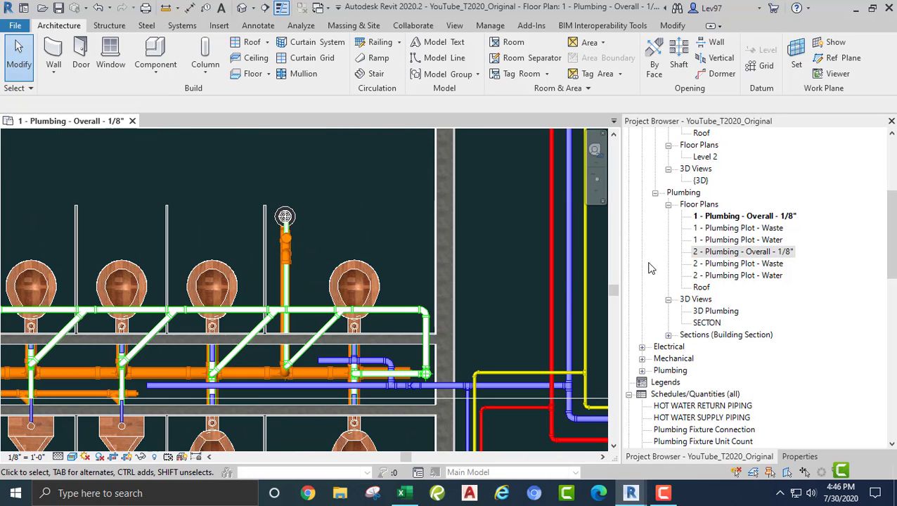
click(801, 457)
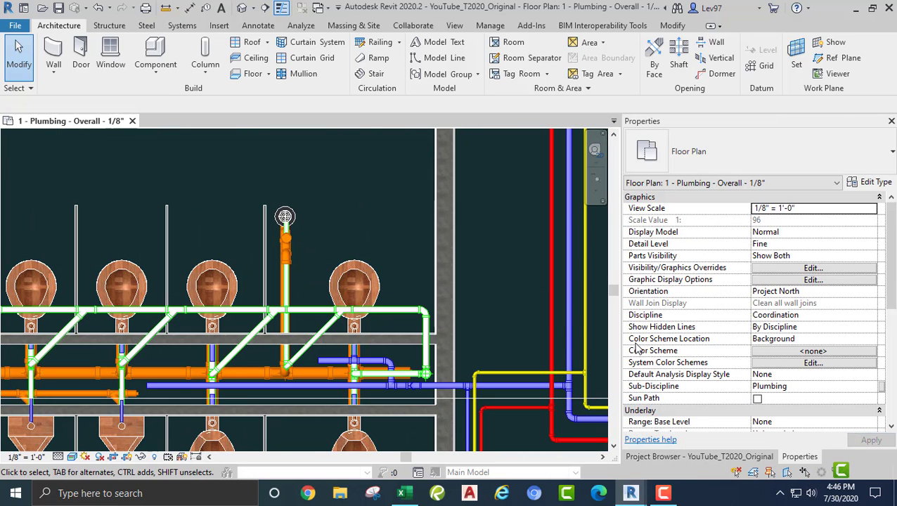
scroll(345, 211, down, 3)
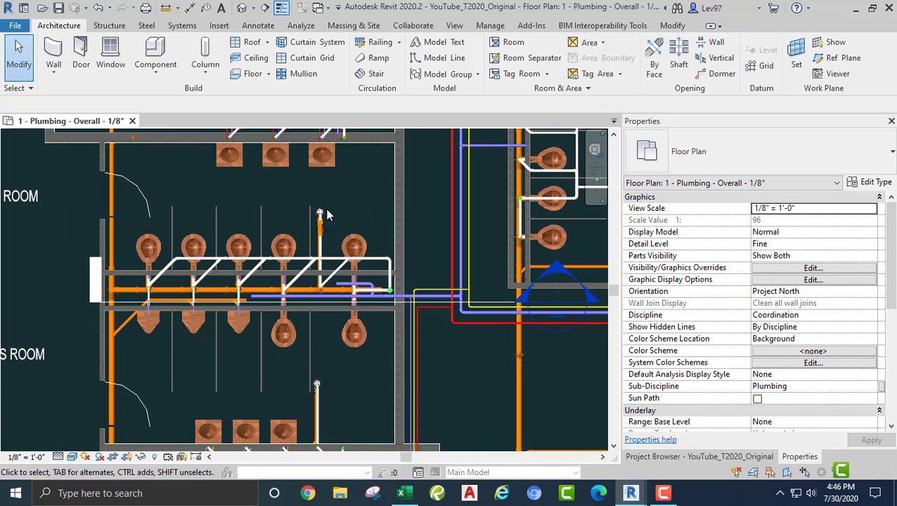
scroll(321, 247, down, 1)
scroll(405, 291, up, 3)
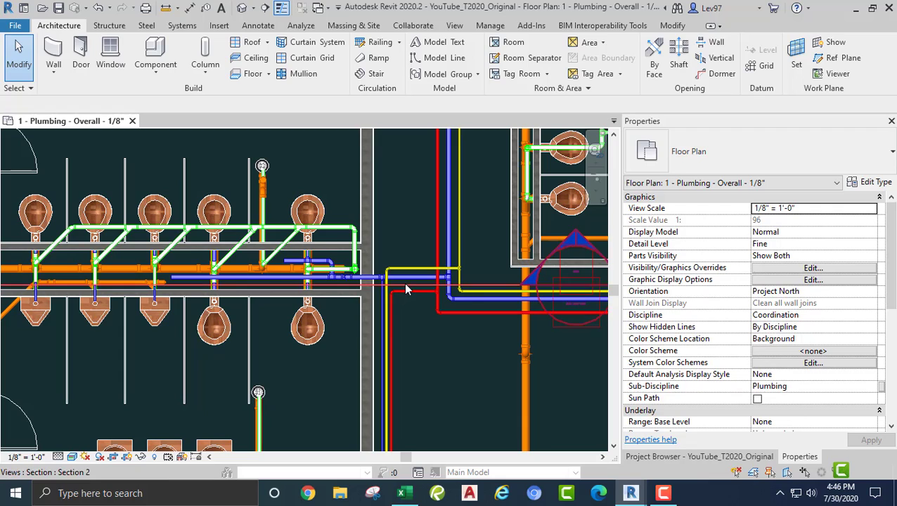
Move the horizontal building section line up from the pipe chase to just below the women's room floor drain
click(406, 286)
drag(409, 285, 403, 184)
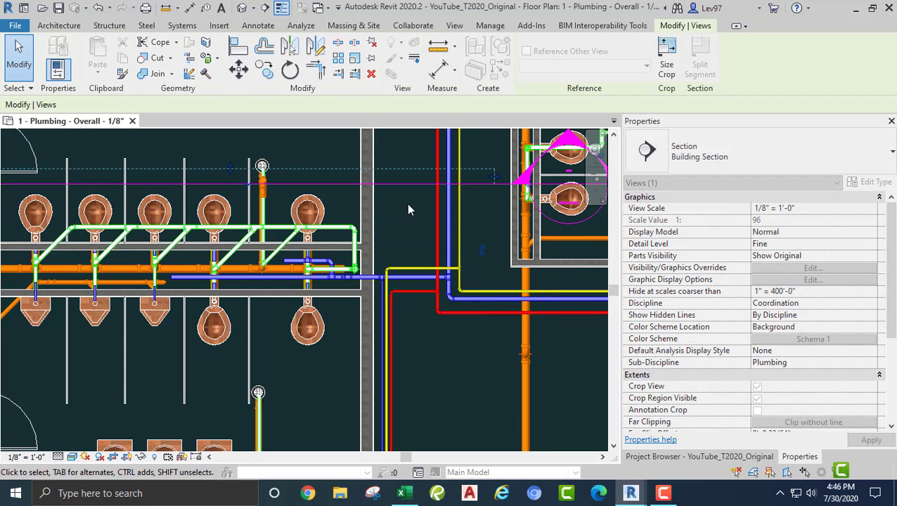
middle_drag(408, 208, 492, 314)
scroll(392, 229, up, 1)
Rotate the section line 90 degrees about a point on the line between the floor drain and the corridor wall
click(290, 70)
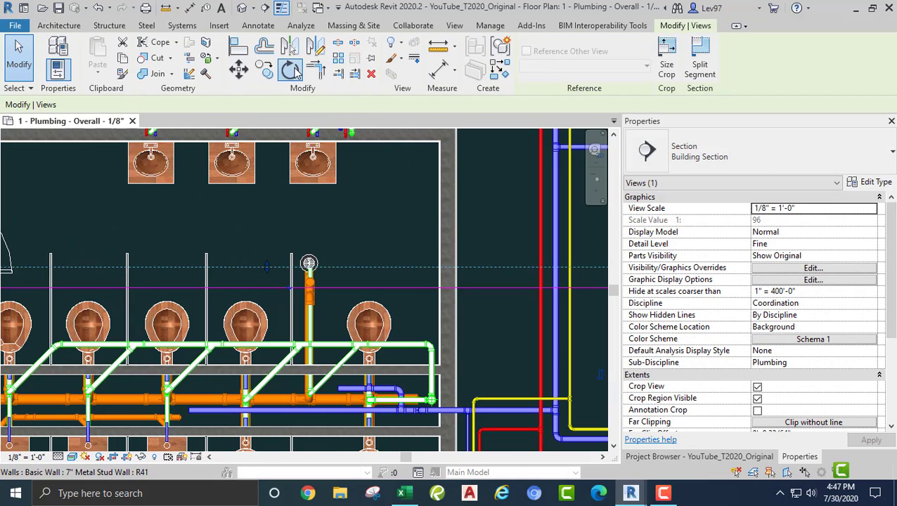
click(362, 105)
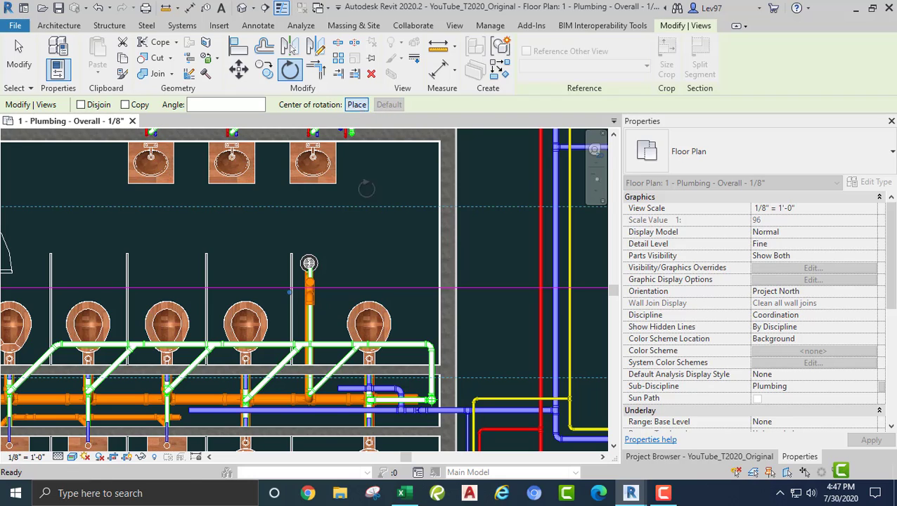
click(408, 287)
click(407, 194)
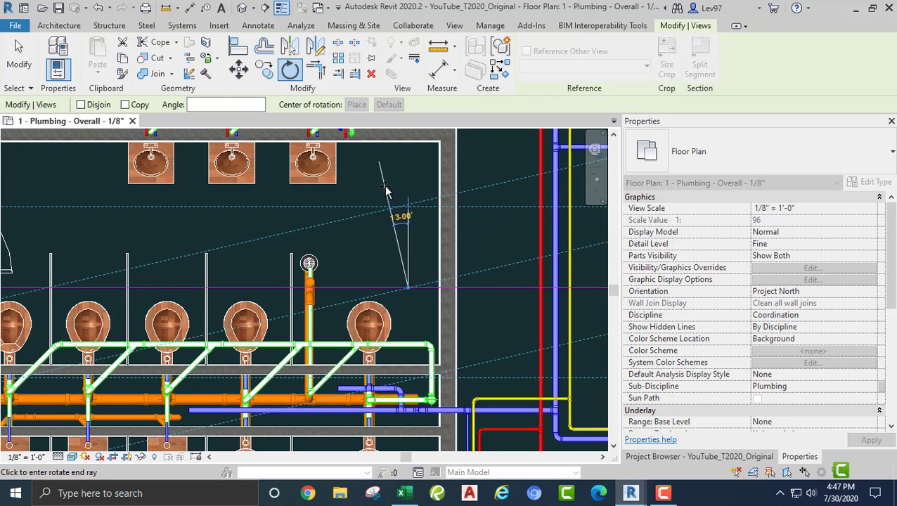
text(90)
key(Return)
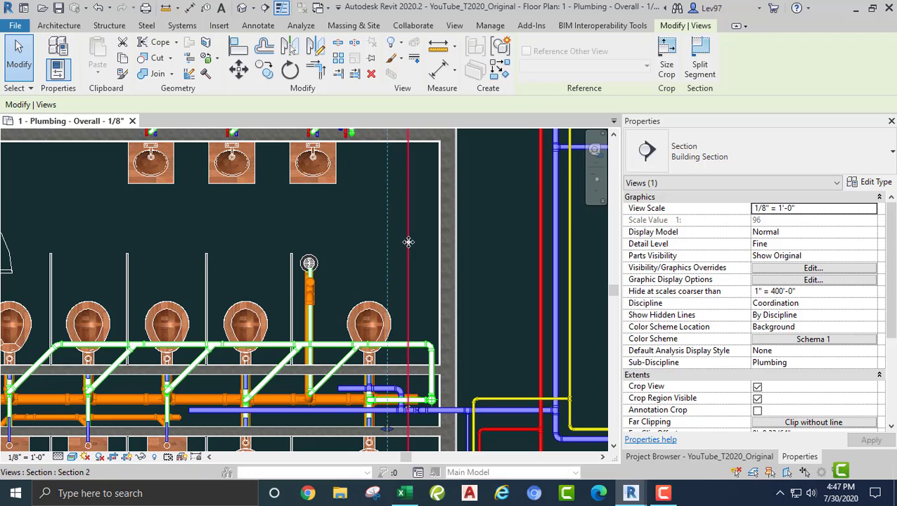
Move the rotated section line close beside the women's room floor drain so that it looks toward the drain piping
drag(408, 236, 338, 235)
scroll(362, 251, down, 3)
middle_drag(407, 223, 491, 141)
drag(415, 282, 393, 281)
key(Escape)
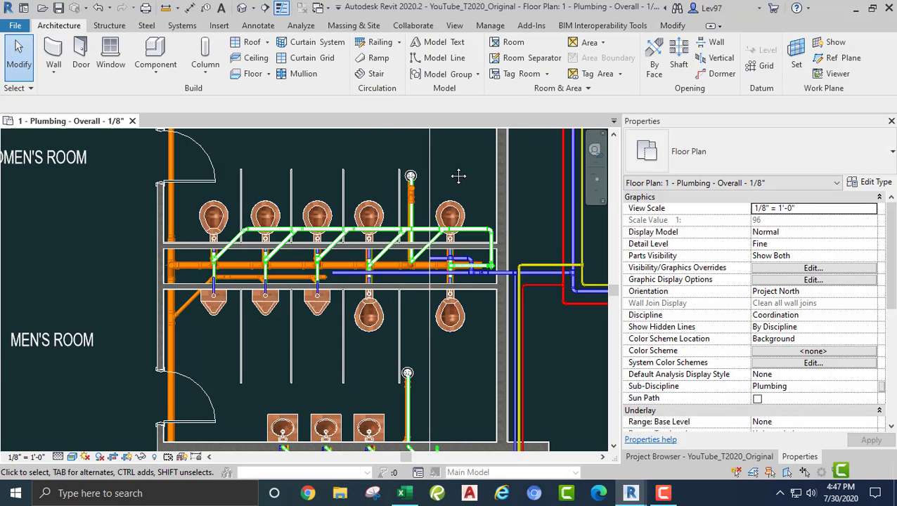
middle_drag(458, 175, 345, 211)
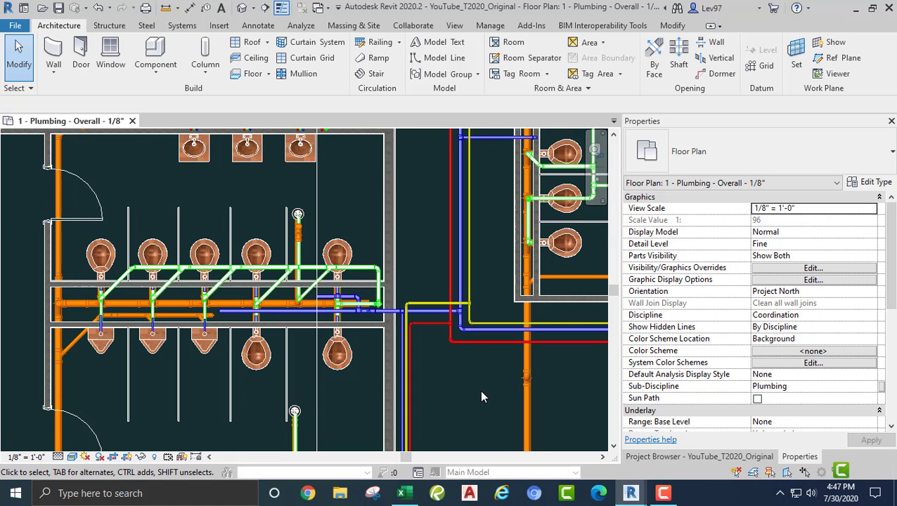
Check the offsets in the floor plan's View Range settings and leave them unmodified
scroll(480, 389, down, 2)
scroll(806, 337, down, 4)
scroll(806, 338, down, 3)
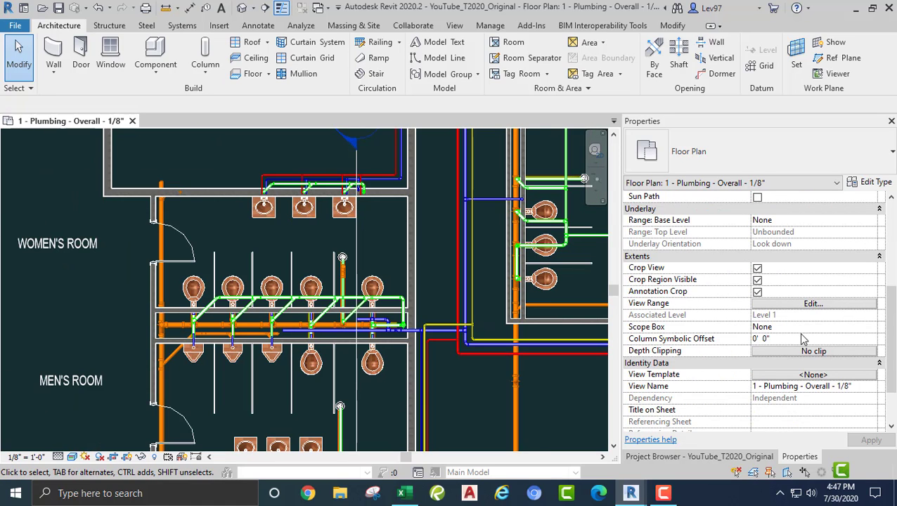
click(794, 305)
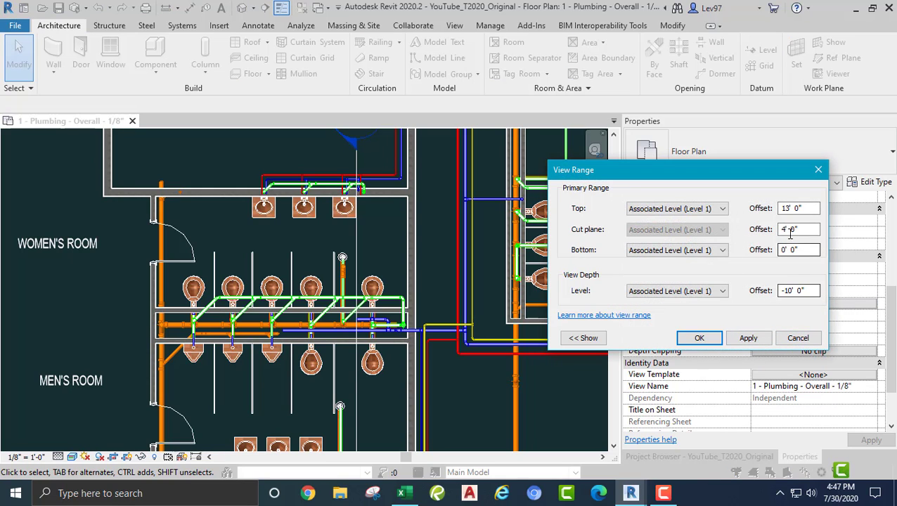
drag(796, 208, 773, 208)
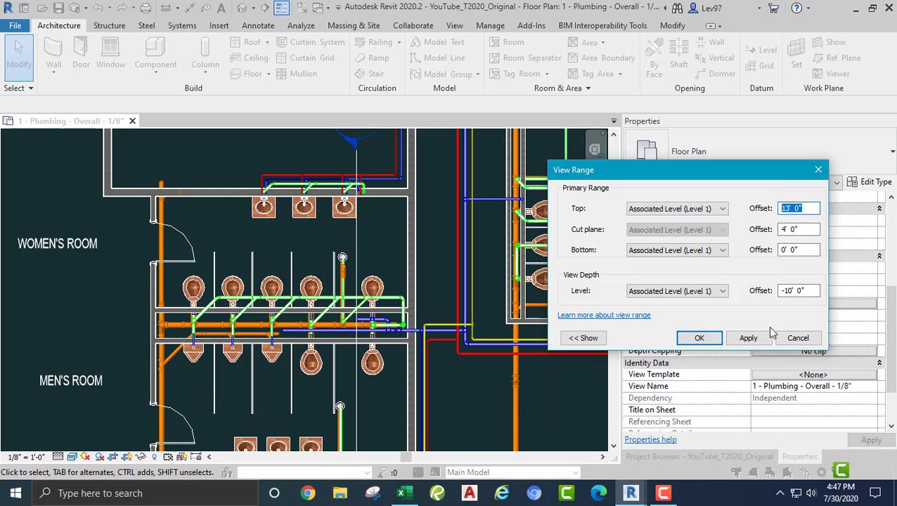
click(791, 339)
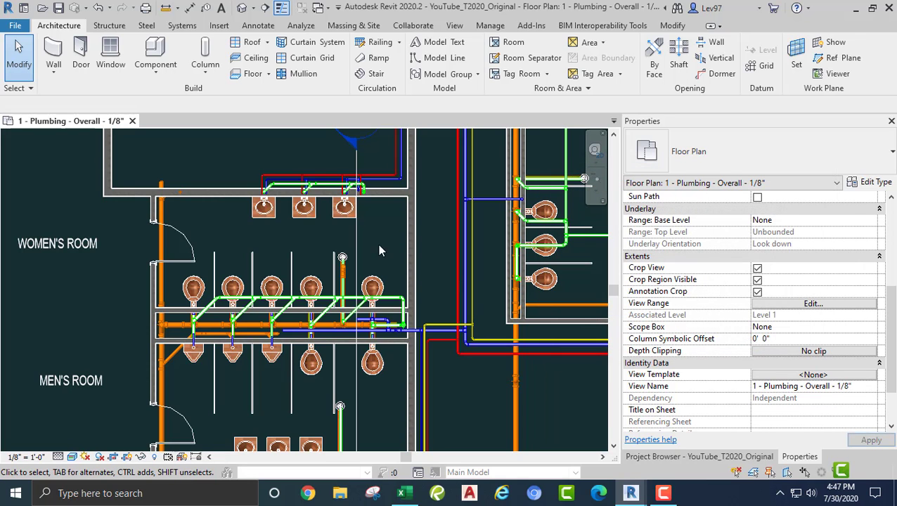
Open the view of the section line beside the floor drain and frame the plumbing between Level 1 and Level 2
middle_drag(360, 251, 362, 256)
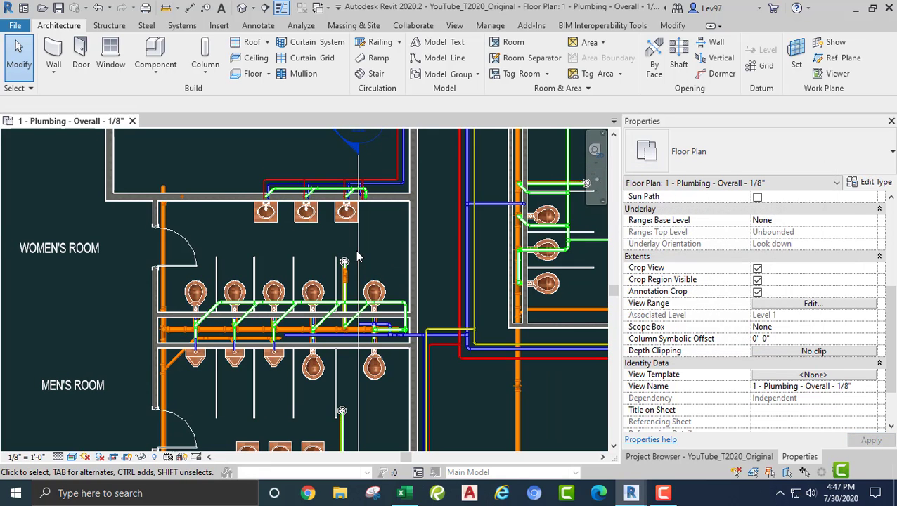
click(360, 250)
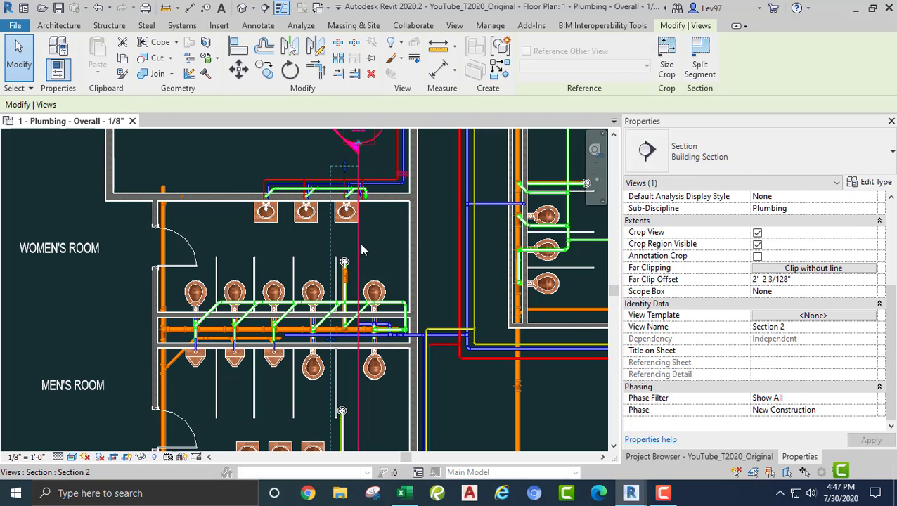
right_click(361, 244)
click(401, 211)
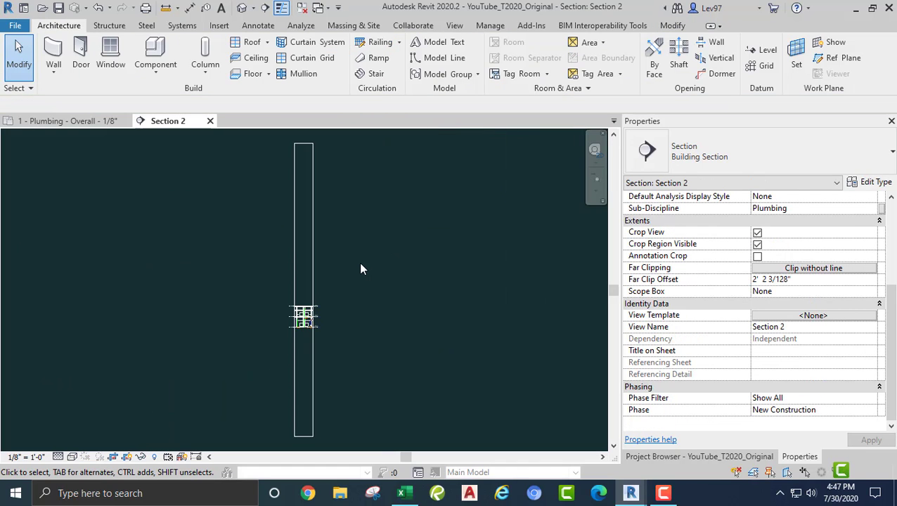
middle_drag(331, 340, 427, 336)
scroll(373, 329, up, 2)
scroll(373, 329, up, 5)
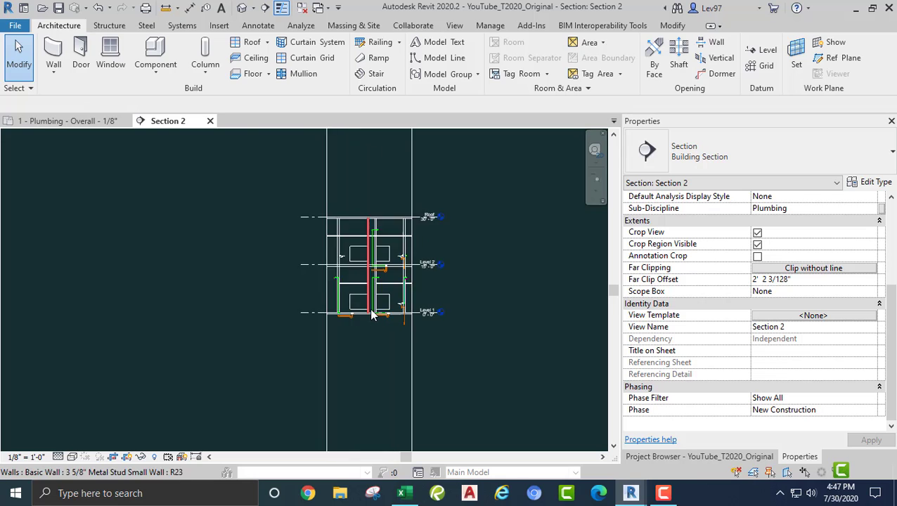
scroll(371, 256, down, 2)
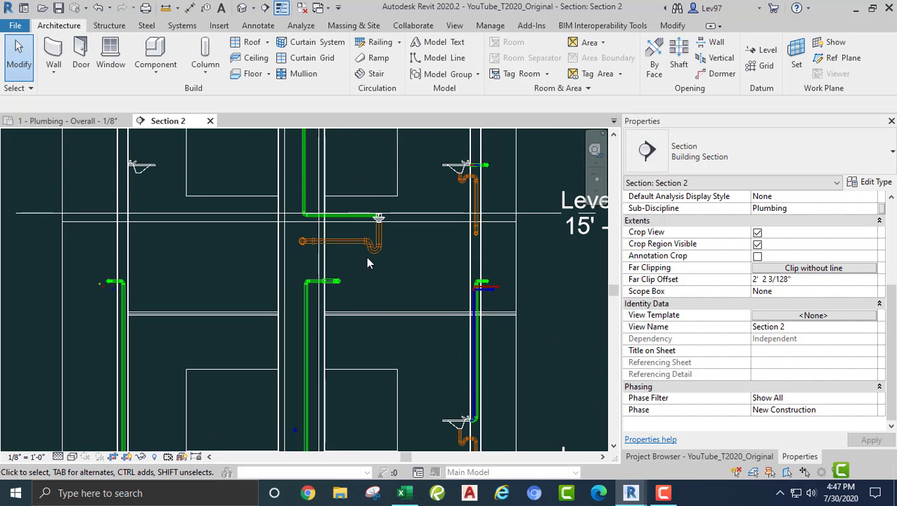
Inspect the P-trap fitting below the Level 2 floor drain in the section
click(371, 251)
scroll(394, 282, down, 2)
middle_drag(404, 299, 370, 268)
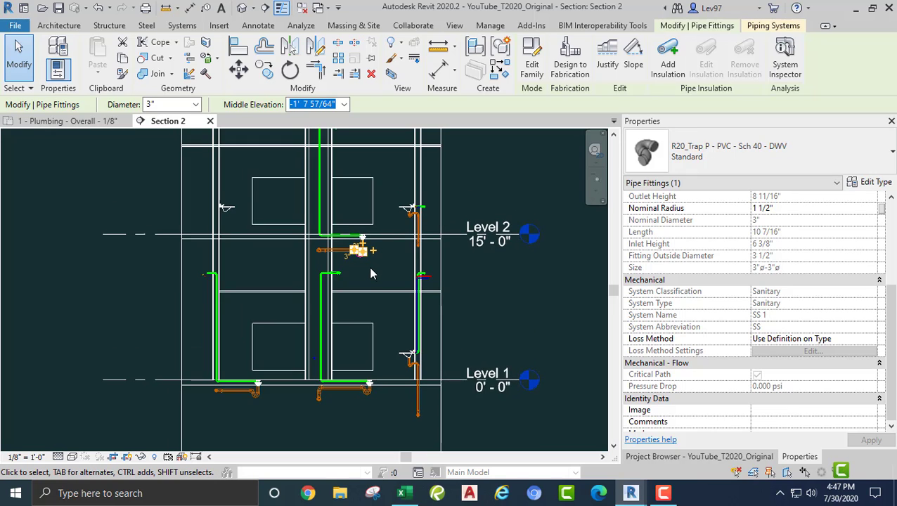
scroll(372, 268, up, 2)
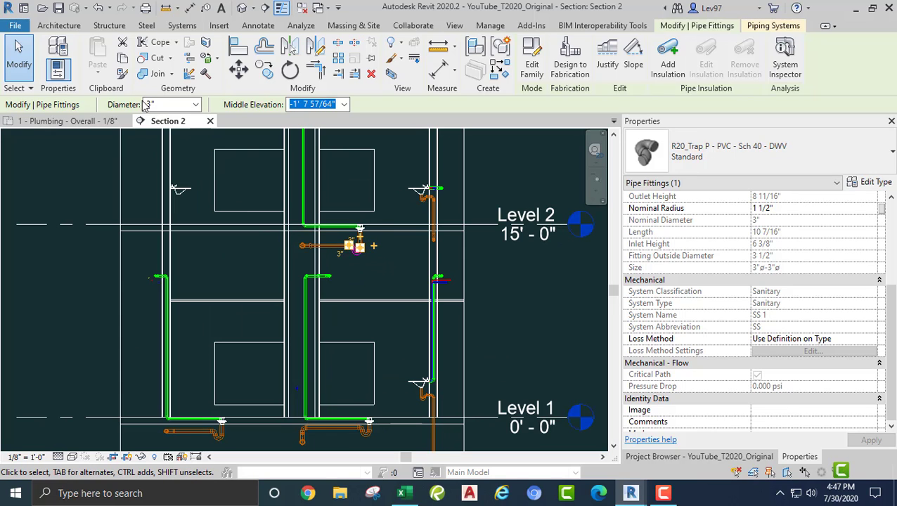
key(Escape)
middle_drag(397, 210, 392, 246)
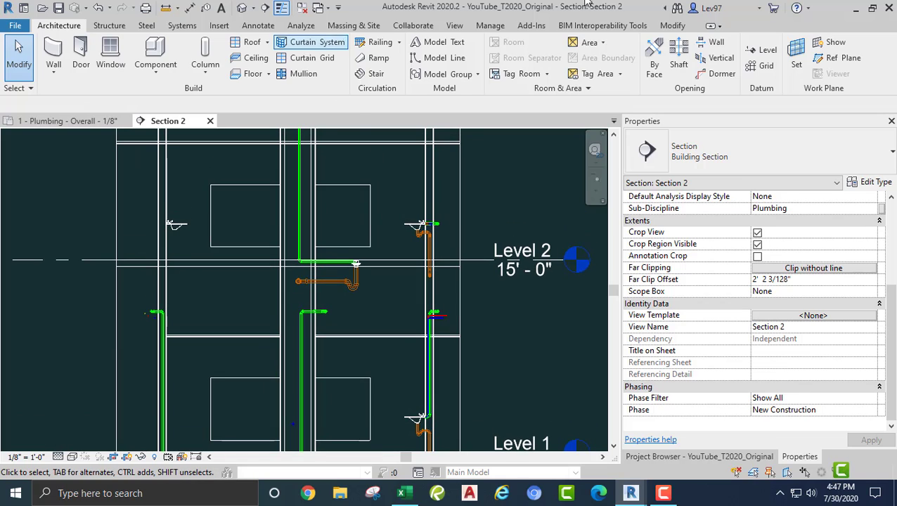
Tile the section and floor plan views side by side
click(456, 27)
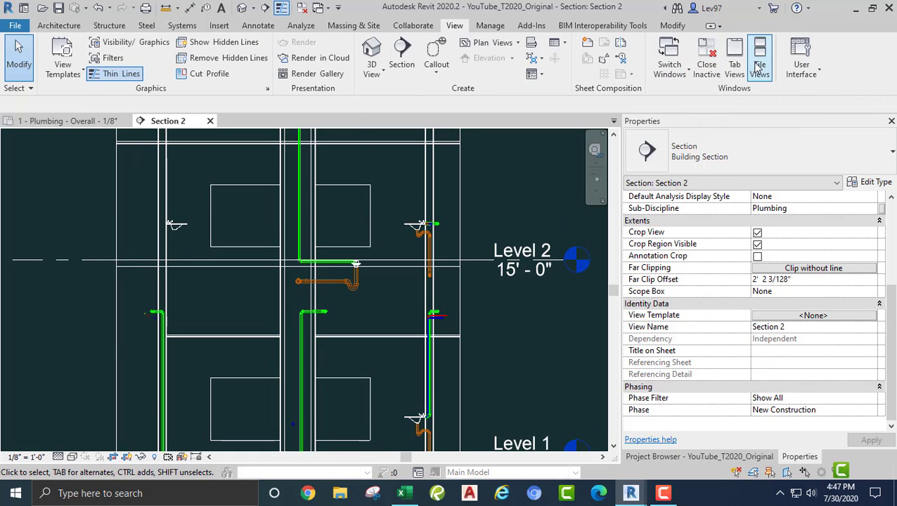
click(760, 66)
click(422, 304)
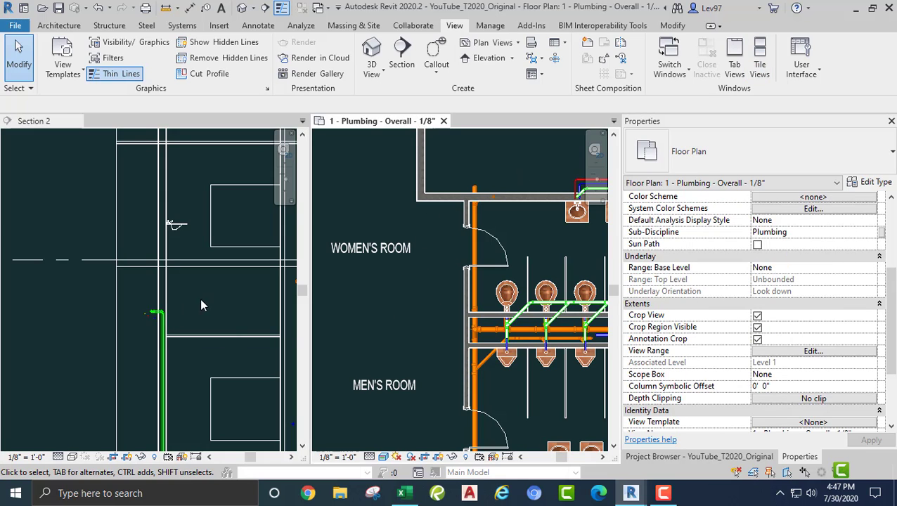
Select the P-trap under the Level 2 floor drain in the section, locate it in the floor plan, and clear the selection
scroll(210, 304, down, 3)
middle_drag(209, 304, 53, 313)
scroll(141, 308, up, 5)
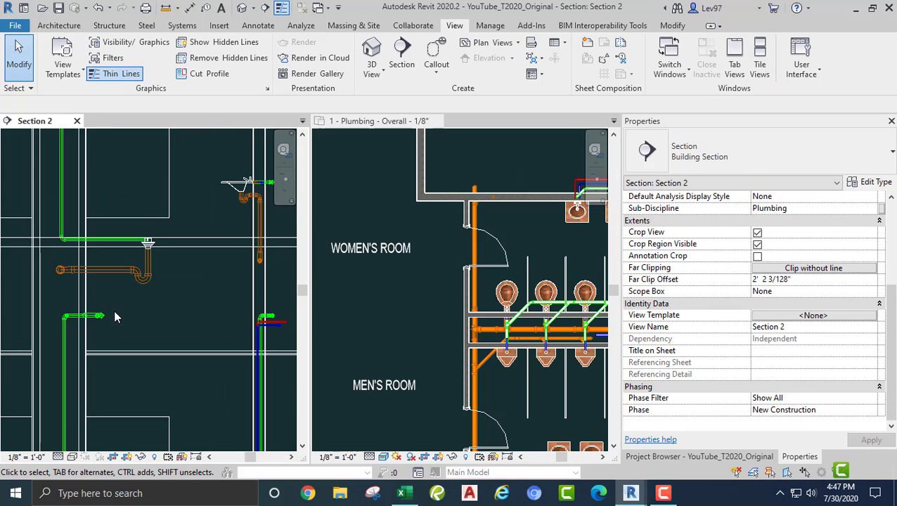
scroll(118, 295, up, 1)
click(147, 273)
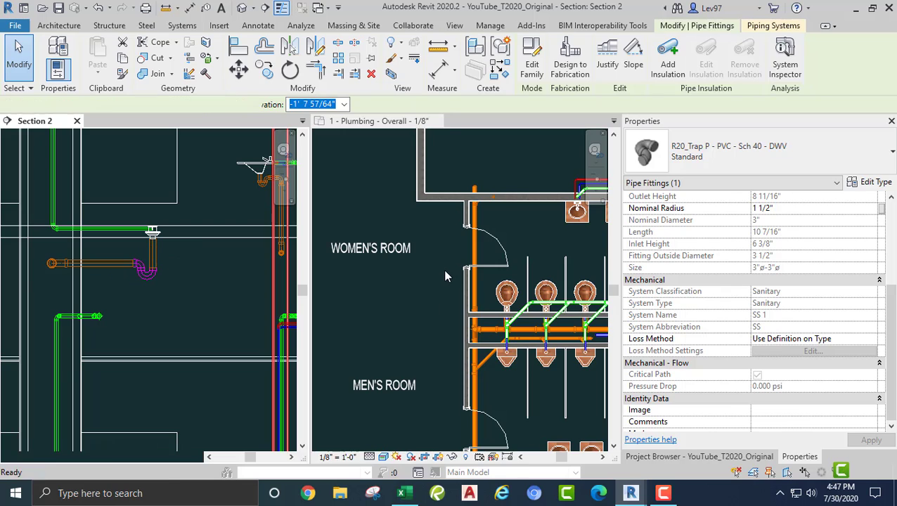
scroll(445, 275, up, 6)
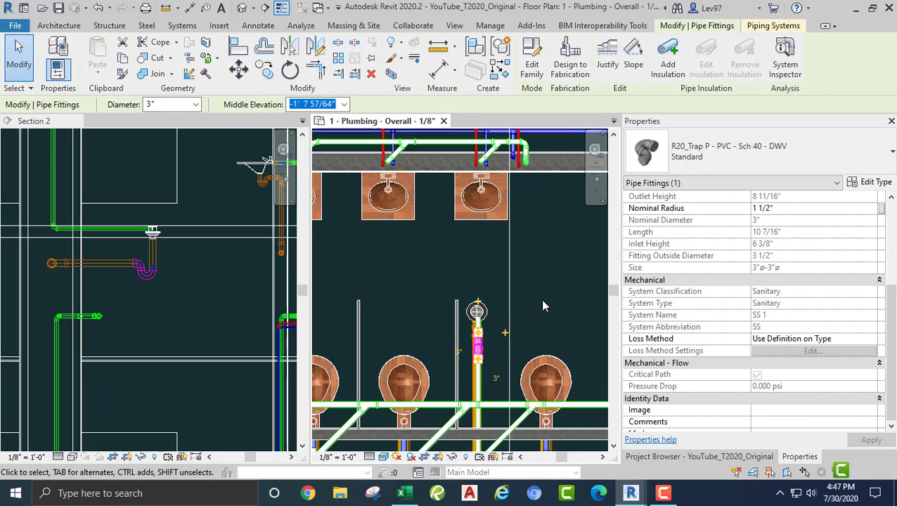
middle_drag(542, 306, 548, 257)
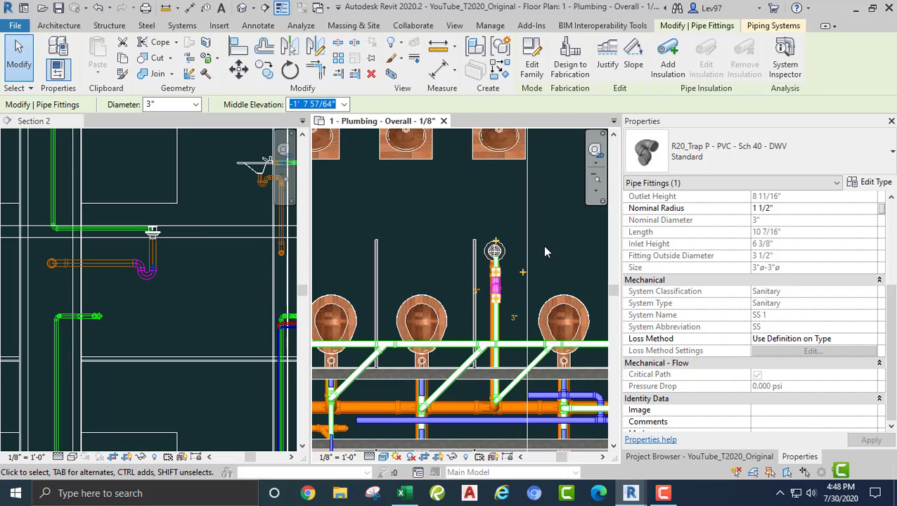
click(545, 245)
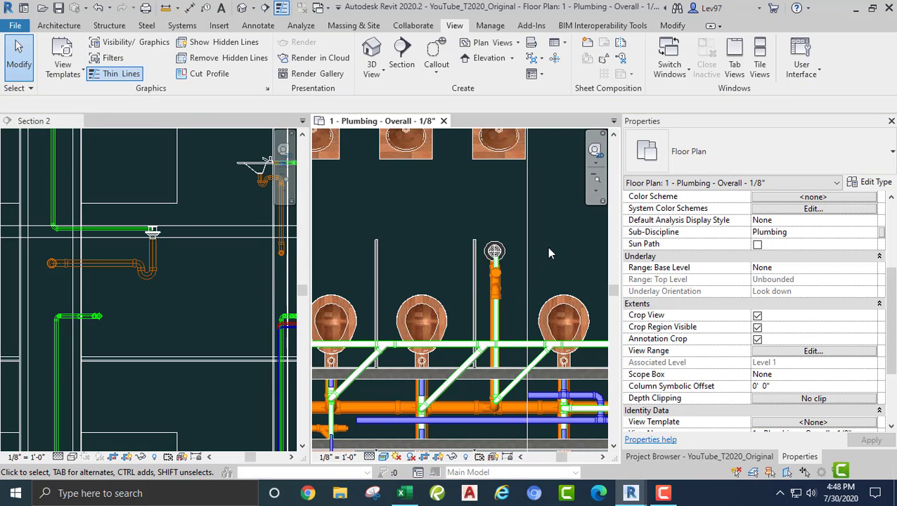
click(176, 293)
scroll(180, 298, down, 2)
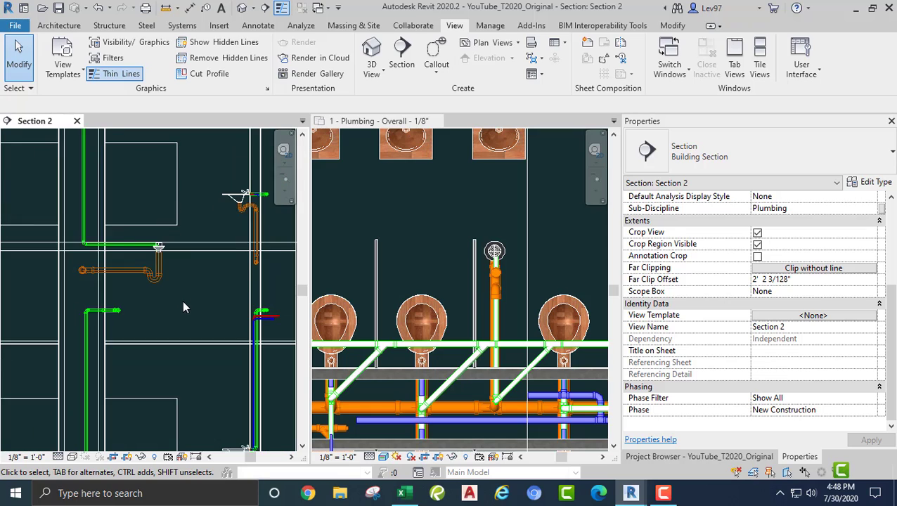
Check the view range of the Level 1 plumbing floor plan and close it without changes
click(422, 249)
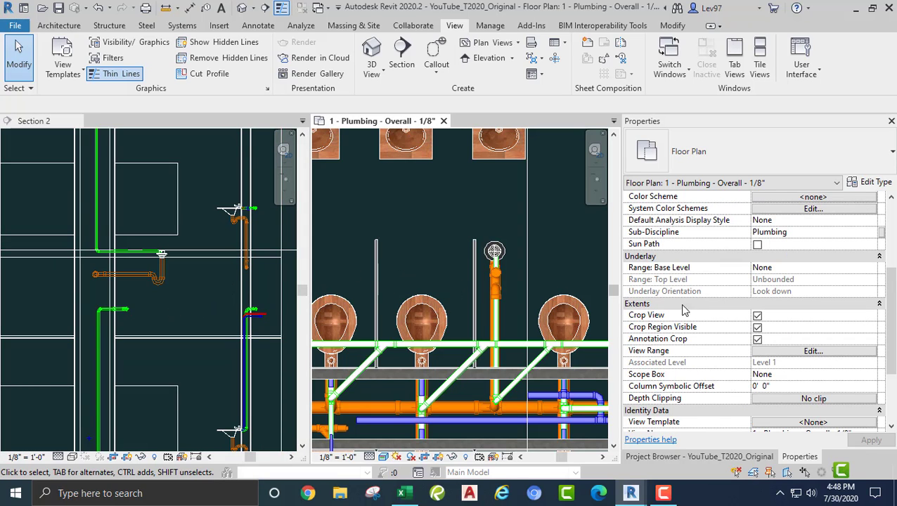
click(809, 352)
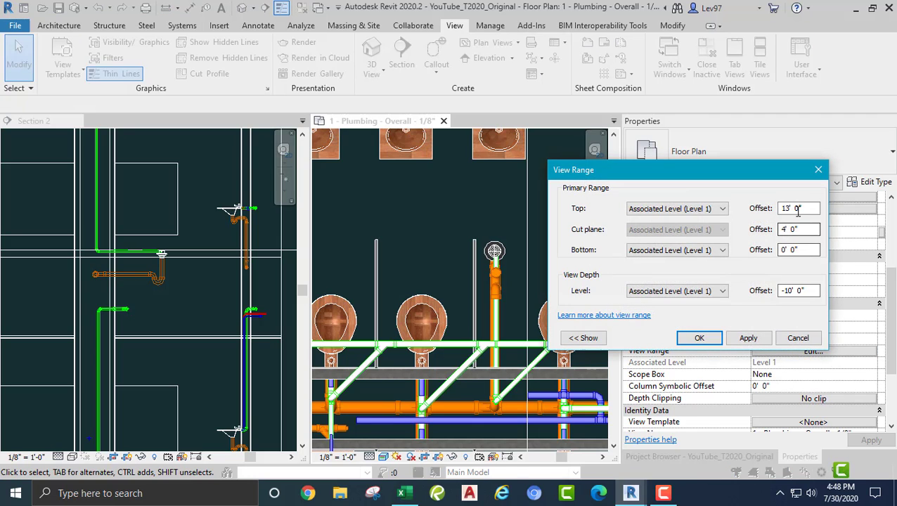
click(799, 339)
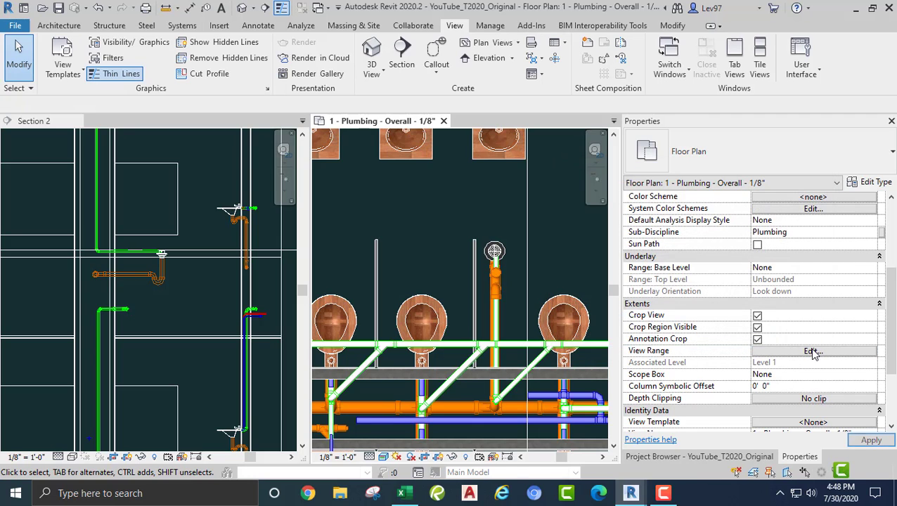
Draw detail lines in Section 2 from Level 1 up about 12' 7" and about 4' 1" horizontally beneath the Level 2 drain's P-trap
click(176, 303)
scroll(178, 300, down, 2)
middle_drag(177, 300, 155, 355)
scroll(139, 339, up, 2)
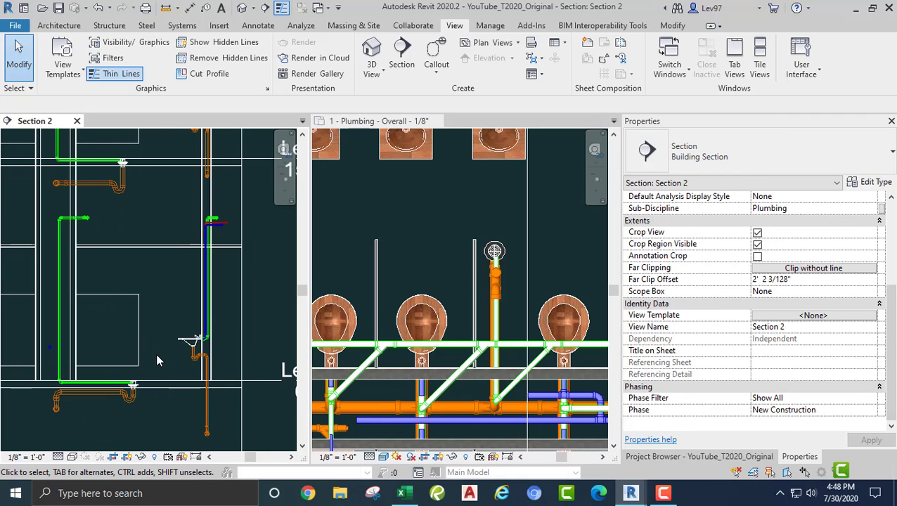
key(d)
key(l)
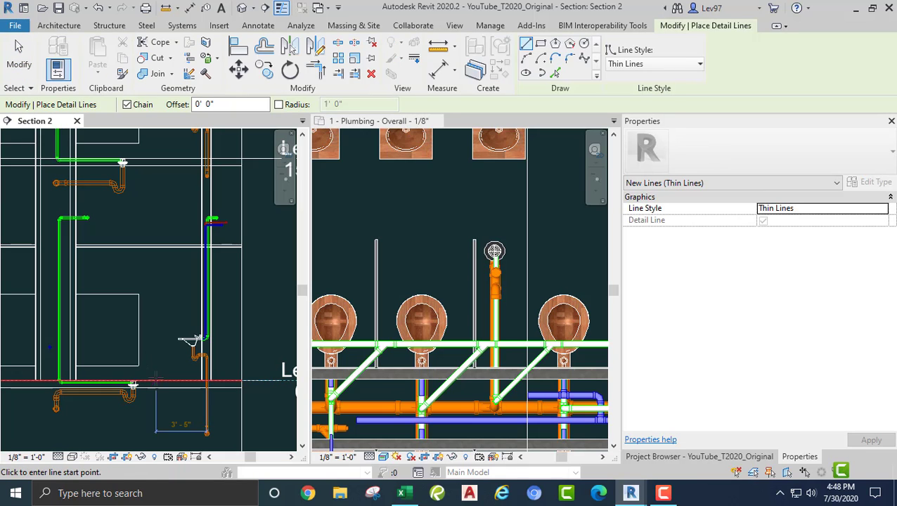
click(156, 383)
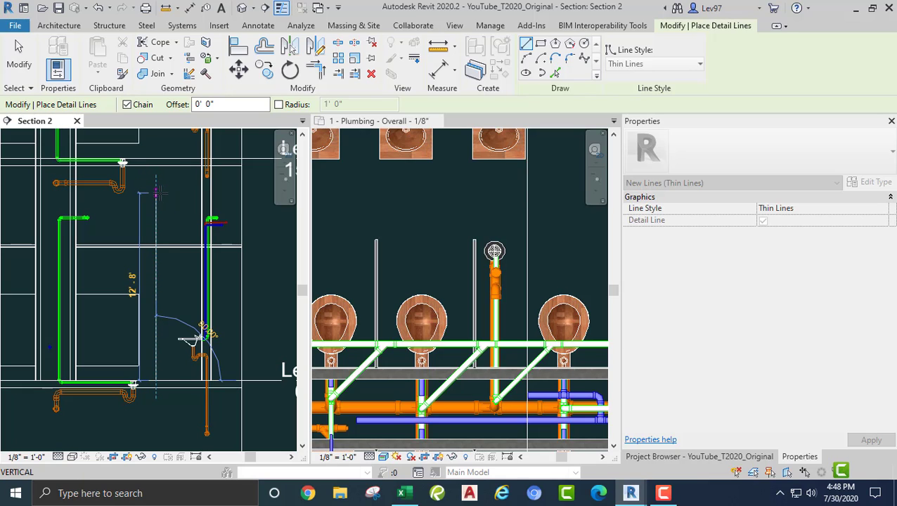
click(158, 193)
click(95, 195)
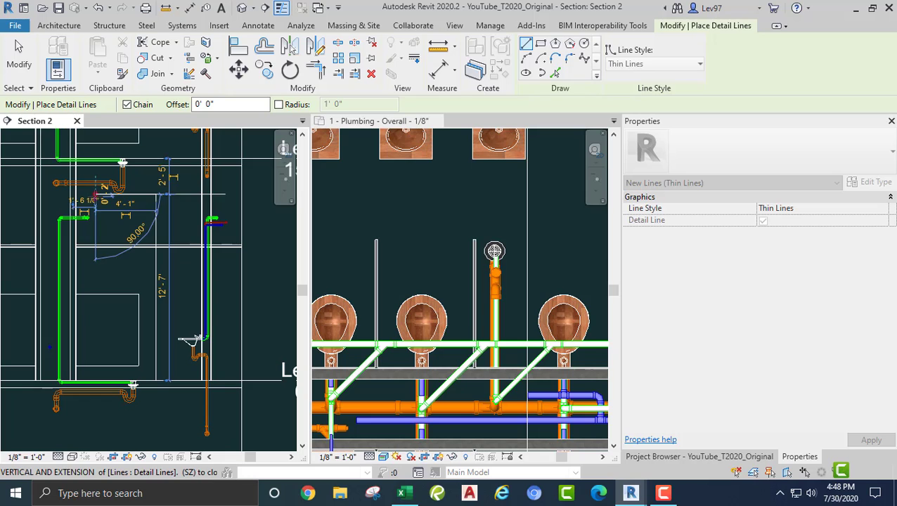
key(Escape)
key(Escape)
Check the length of the vertical detail line in the section and clear the selection
middle_drag(116, 222, 153, 270)
scroll(153, 270, up, 2)
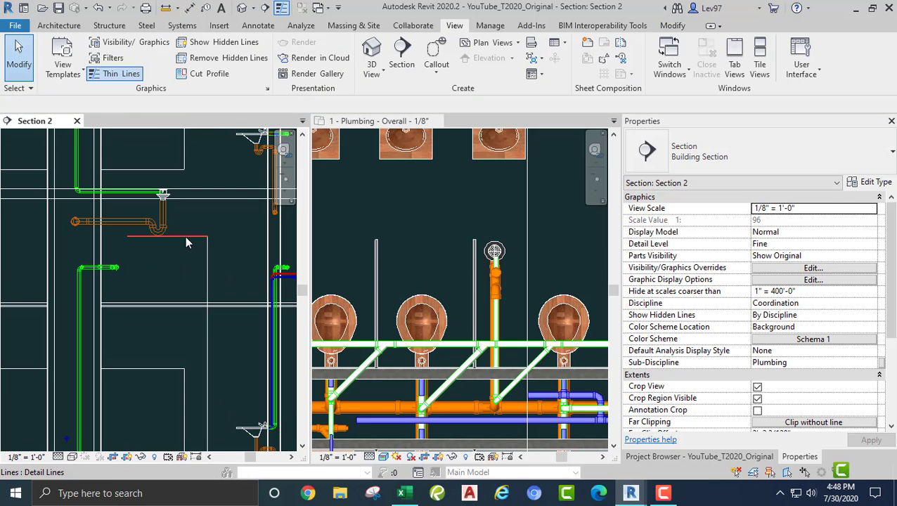
click(207, 262)
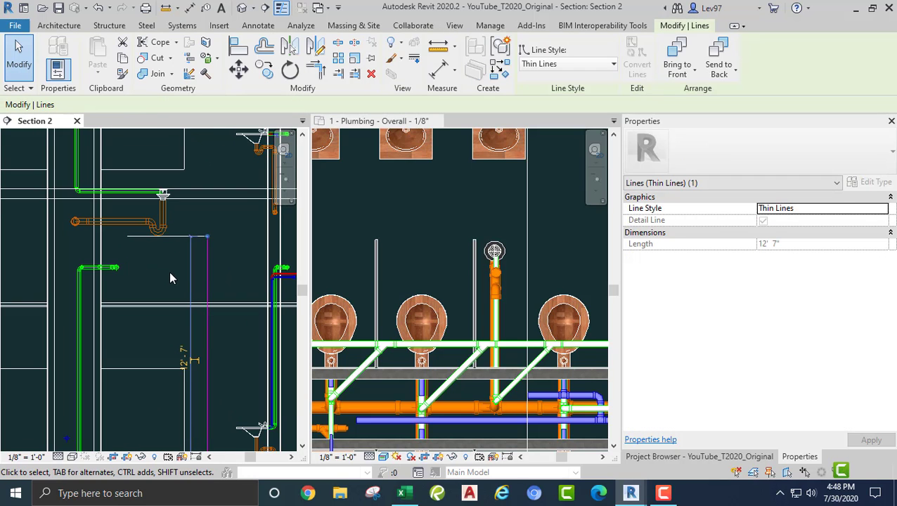
middle_drag(177, 275, 206, 238)
scroll(196, 334, up, 2)
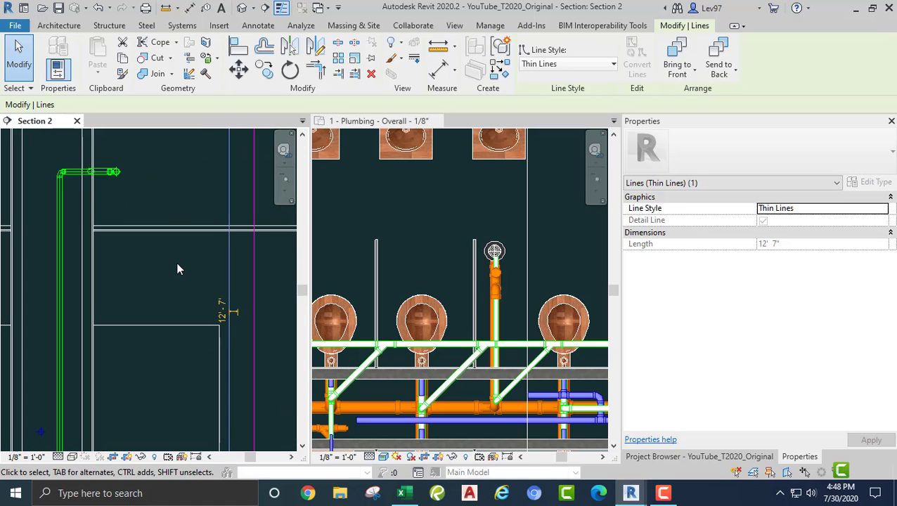
key(Escape)
Compare the vertical detail line's height with the P-trap, and check the horizontal line's distance below Level 2
middle_drag(195, 207, 177, 416)
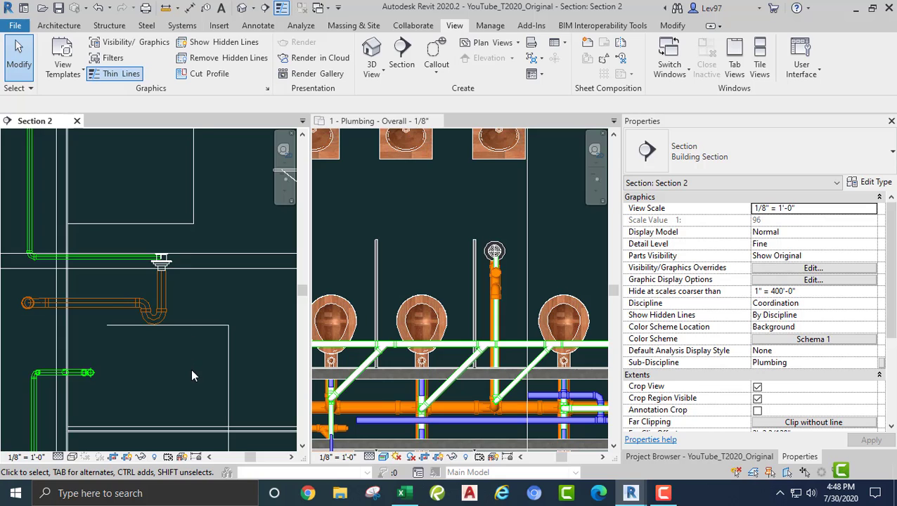
middle_drag(220, 356, 246, 272)
click(257, 282)
middle_drag(215, 384, 250, 273)
scroll(250, 273, up, 3)
scroll(240, 306, down, 2)
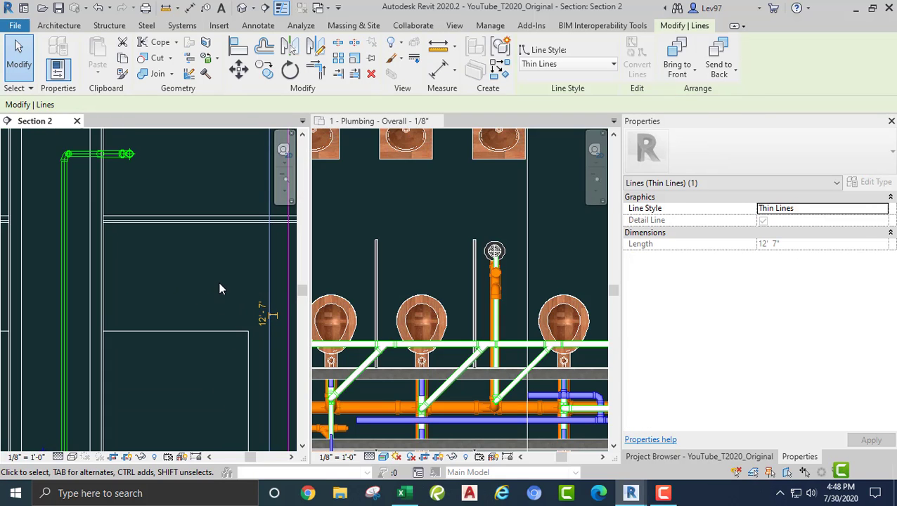
middle_drag(220, 210, 196, 344)
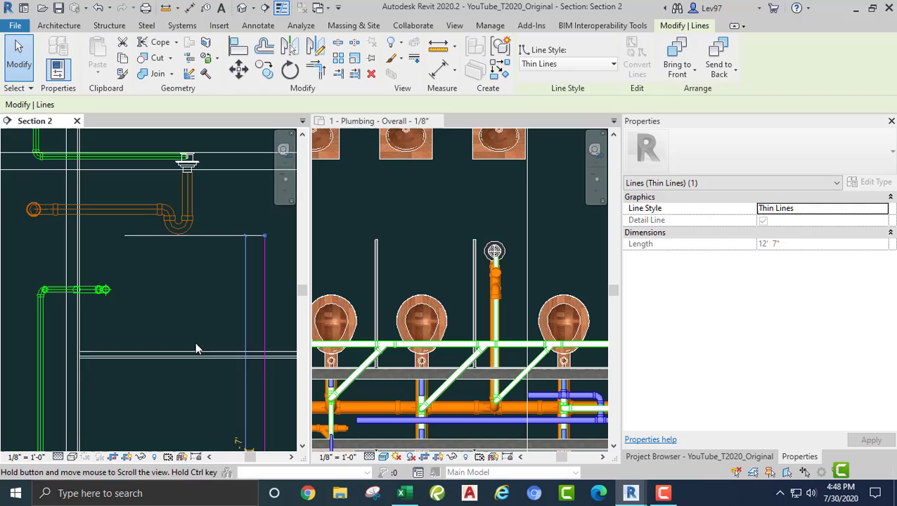
click(208, 235)
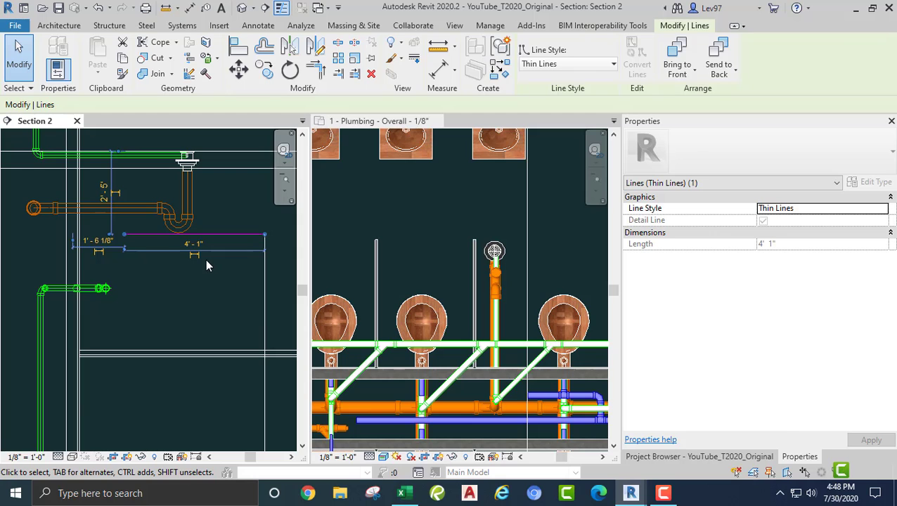
Delete the chain of detail lines below the P-trap in the section
key(Escape)
key(Tab)
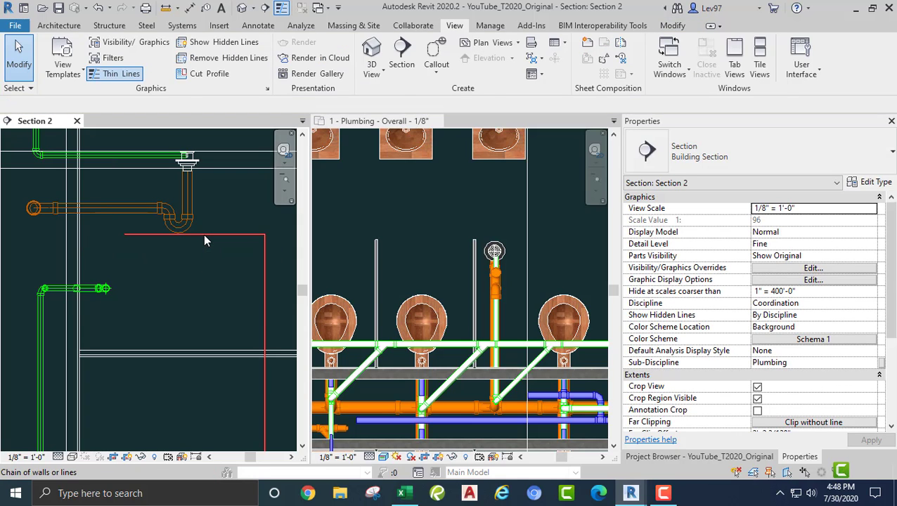
click(203, 234)
key(Delete)
scroll(204, 253, down, 3)
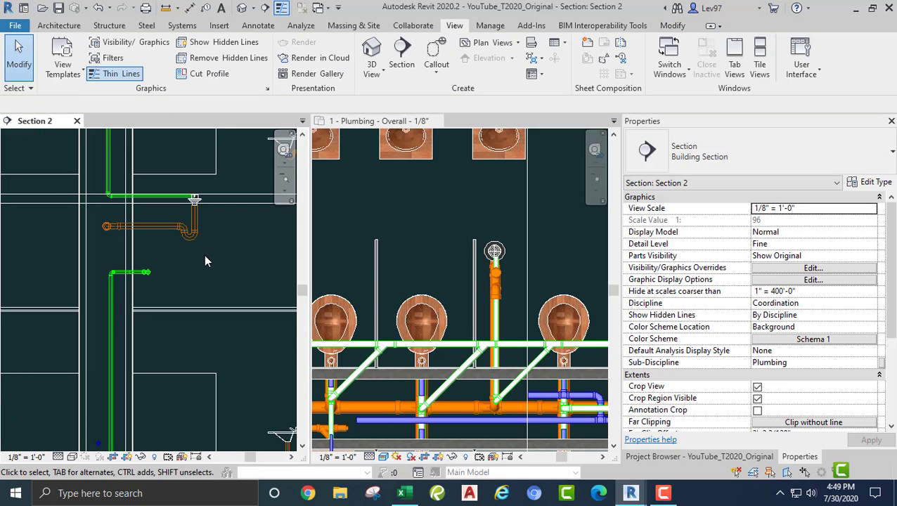
middle_drag(205, 259, 121, 246)
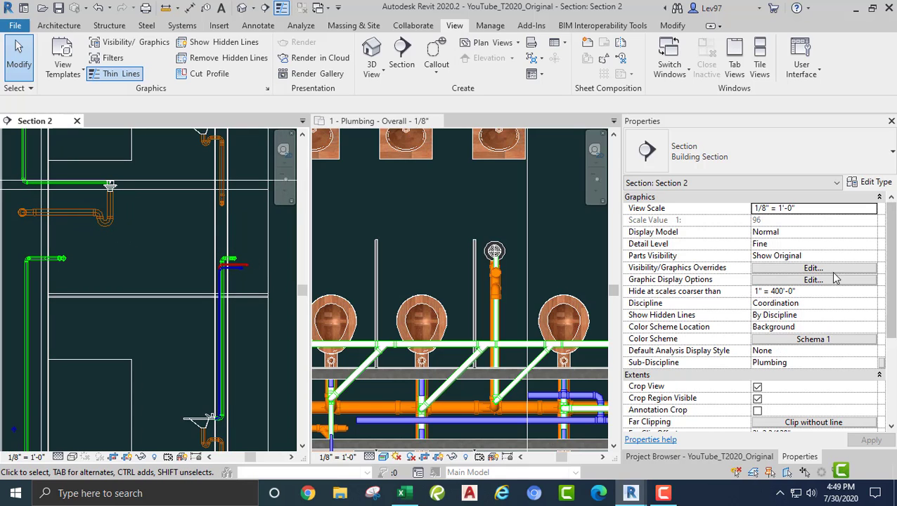
Make the Level 1 plumbing plan active and return the tiled views to a single tabbed window
click(420, 223)
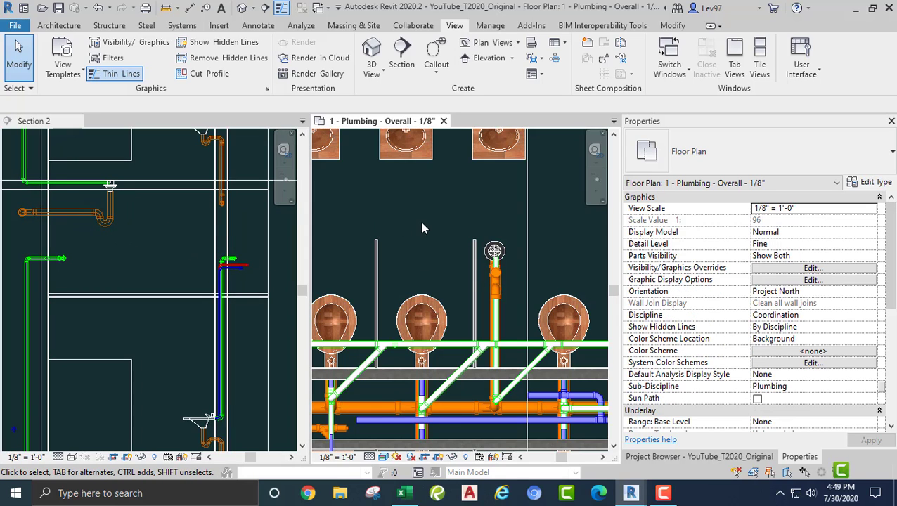
scroll(415, 227, down, 2)
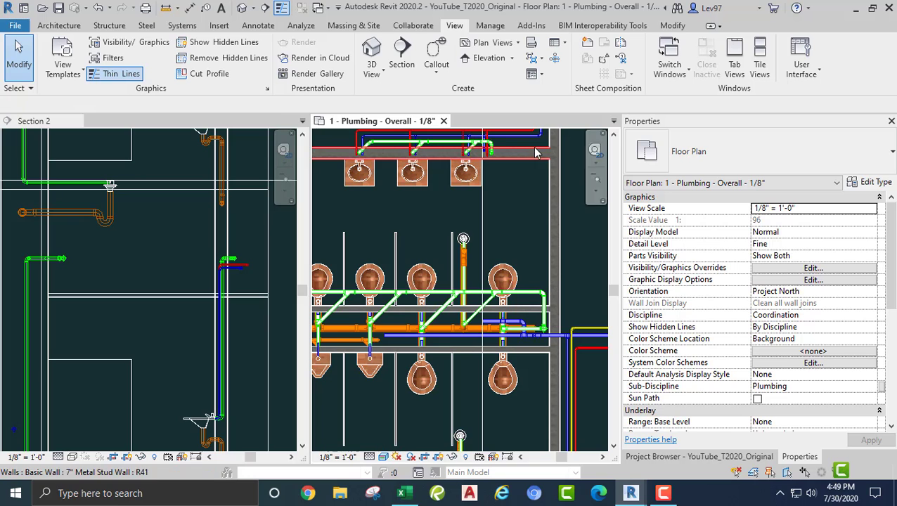
click(735, 67)
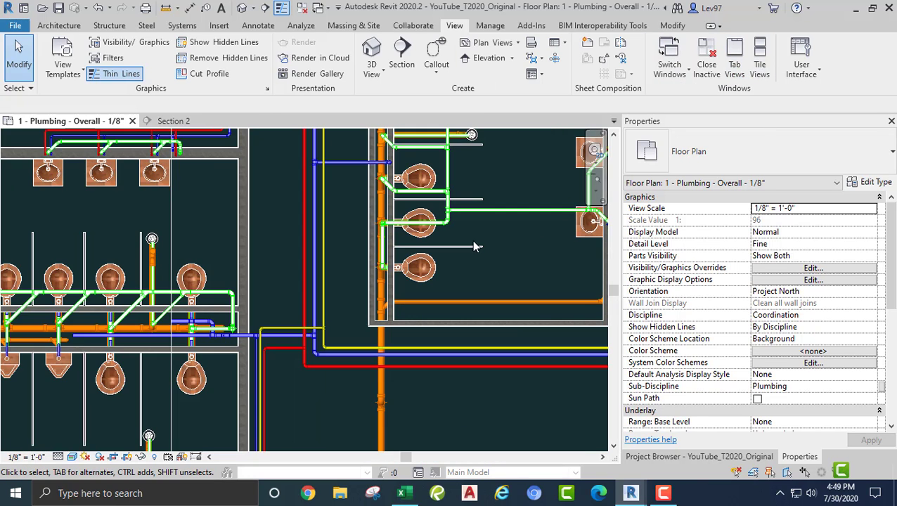
Set the top offset of the Level 1 plumbing plan's view range to 12' 6"
scroll(472, 240, down, 2)
scroll(420, 335, up, 1)
scroll(416, 339, up, 4)
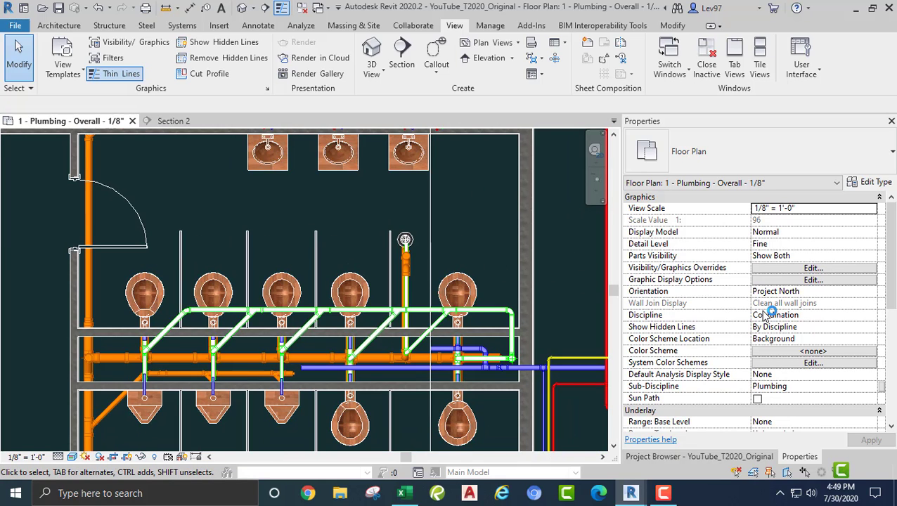
scroll(768, 318, down, 5)
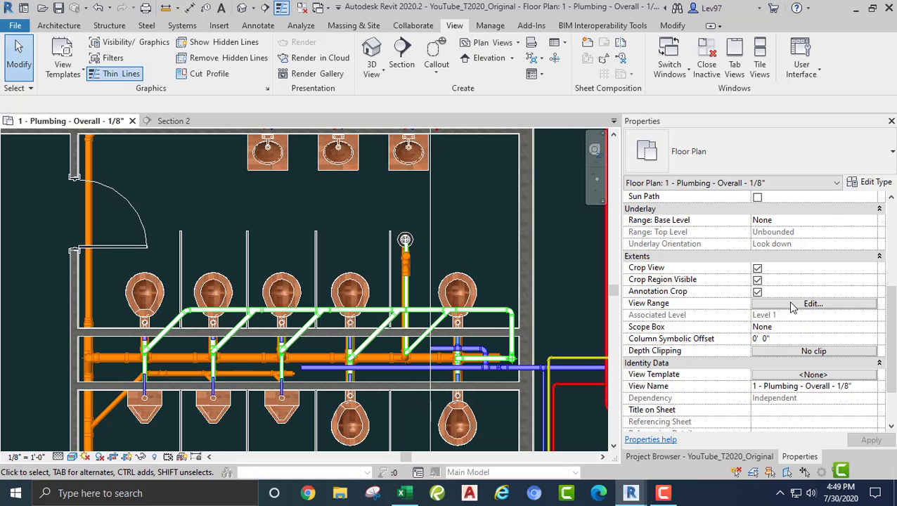
click(812, 304)
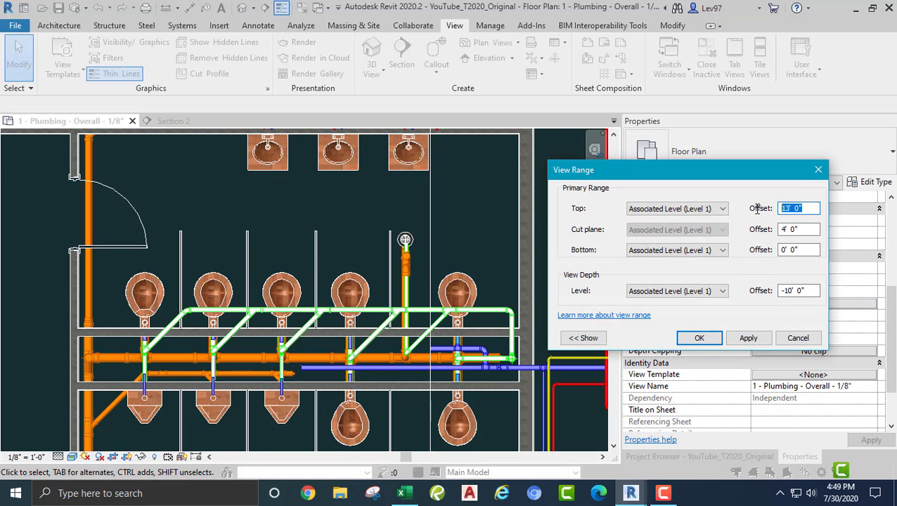
text(12 6)
click(698, 340)
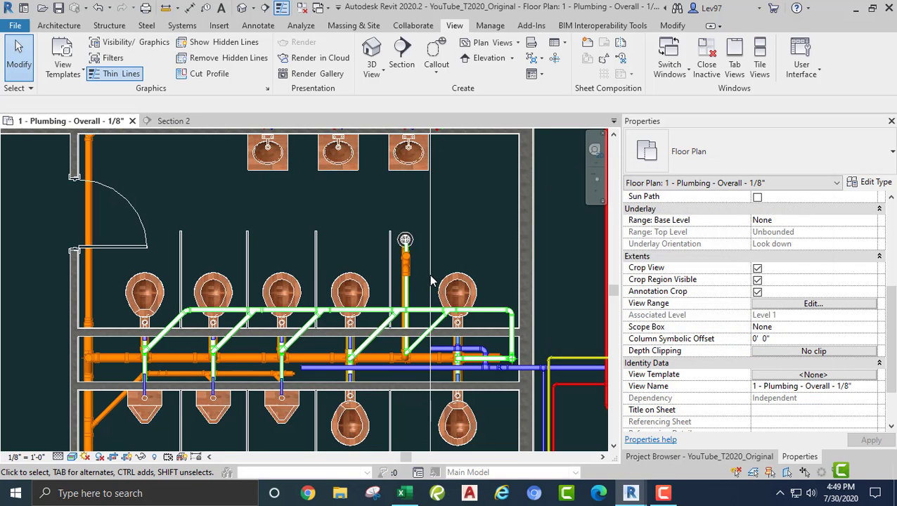
Inspect the floor drain and its trap in the floor plan with the revised view range
scroll(406, 260, up, 1)
scroll(405, 221, up, 2)
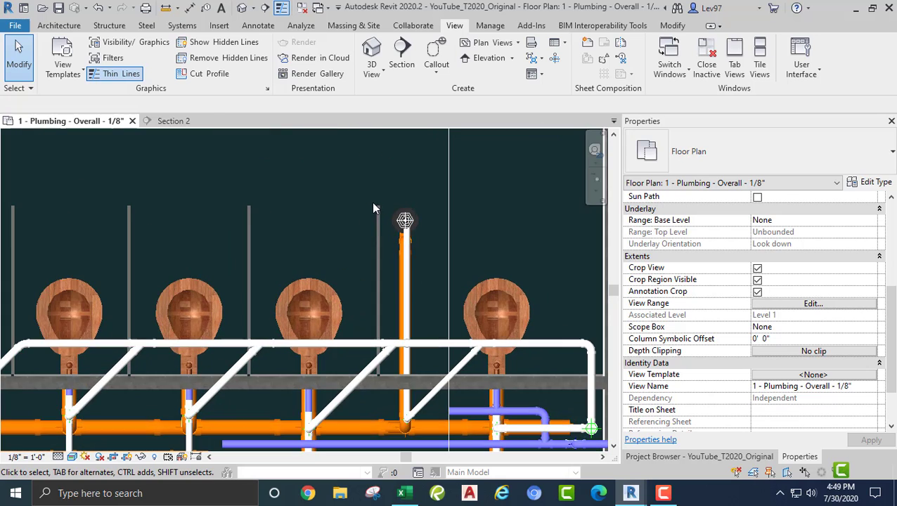
scroll(392, 215, down, 3)
middle_drag(393, 215, 326, 225)
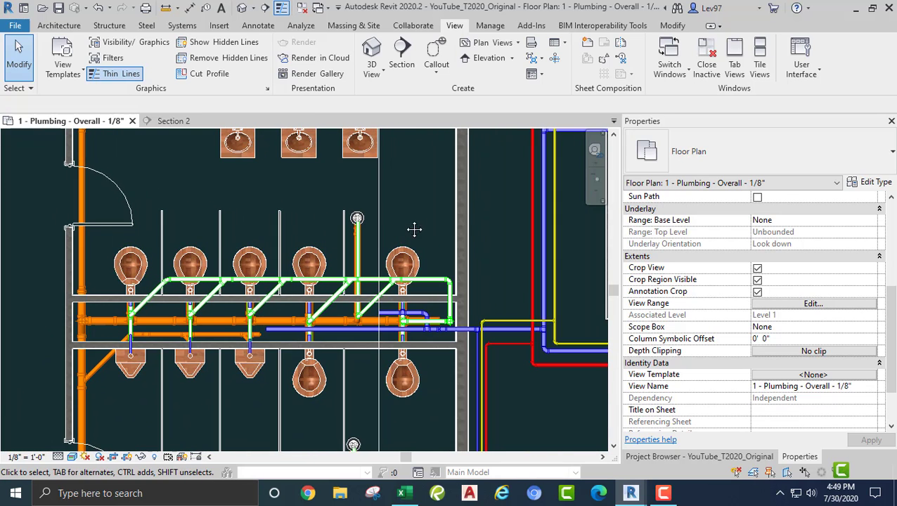
Move the Section 2 line to the other side of the end toilets in the floor plan
scroll(394, 253, up, 5)
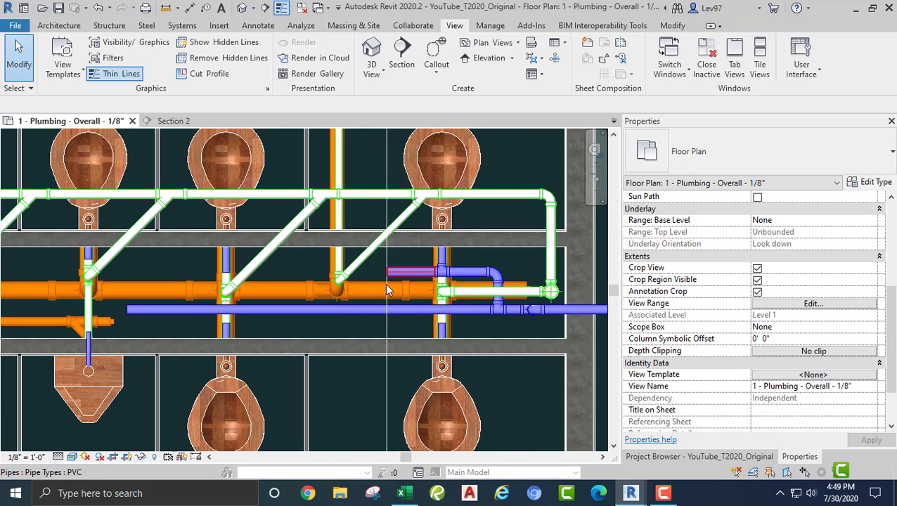
middle_drag(322, 382, 264, 382)
click(329, 383)
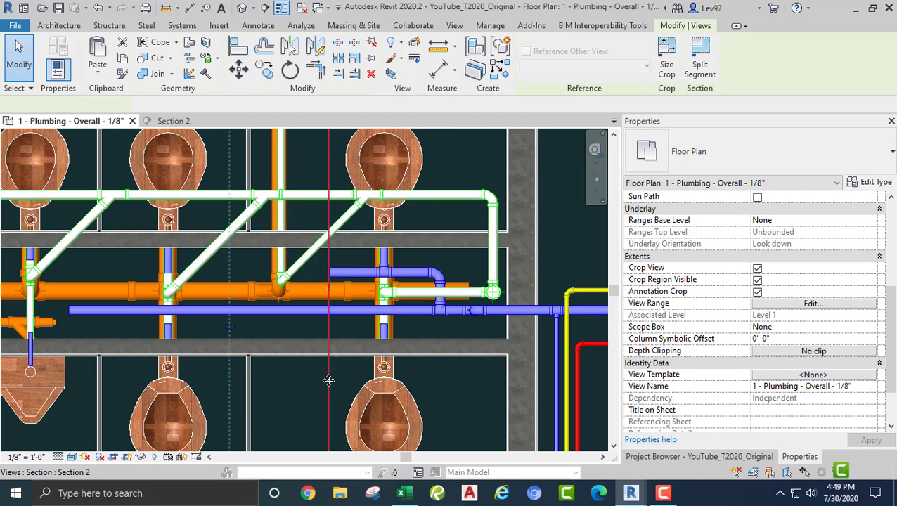
drag(330, 380, 413, 375)
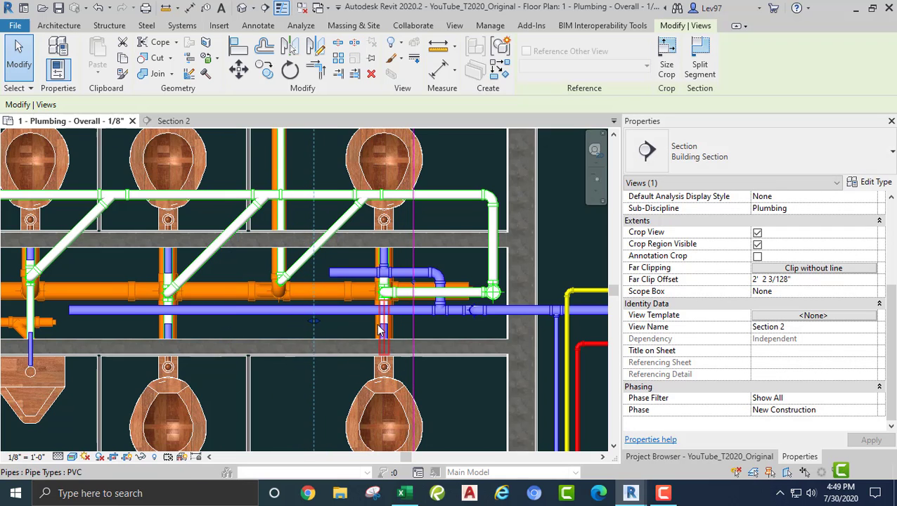
Select the cold water pipe serving the lower end toilet, inspect it in Section 2, and return to the Level 1 plumbing plan
scroll(380, 327, up, 2)
click(380, 342)
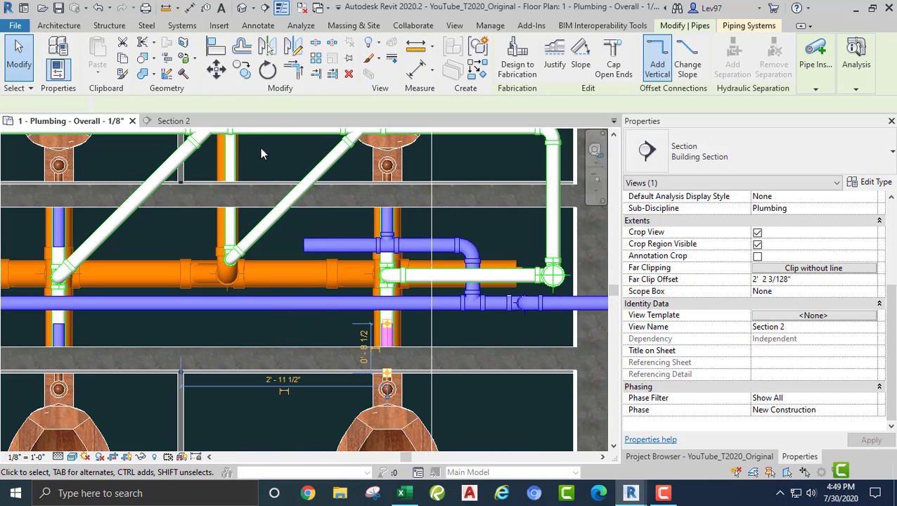
click(182, 123)
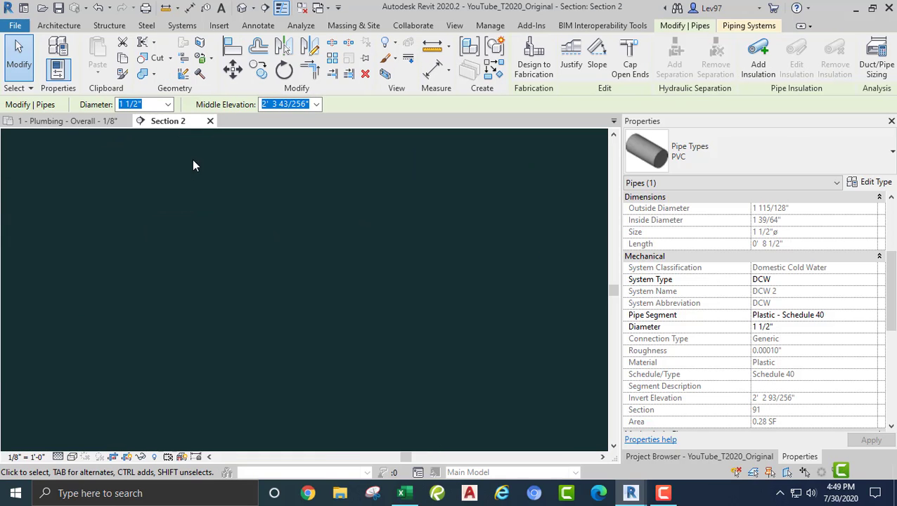
middle_drag(157, 379, 346, 265)
scroll(267, 295, up, 5)
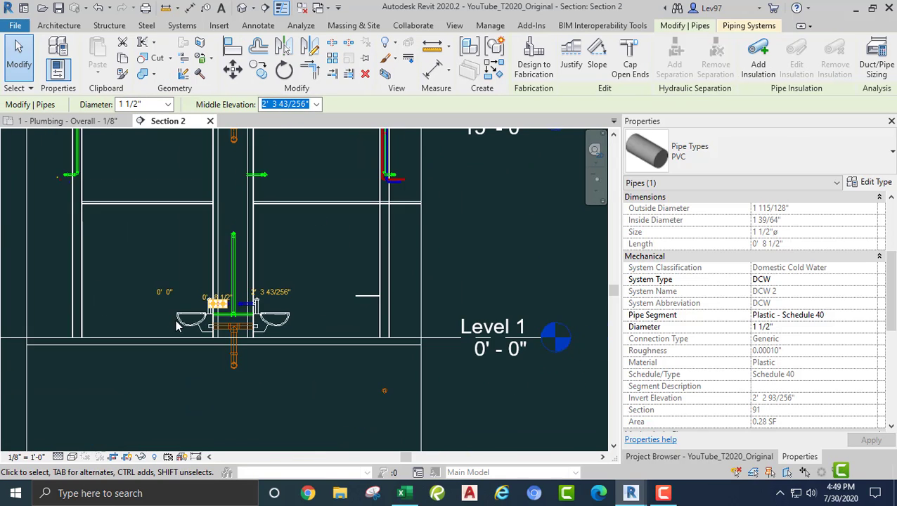
click(272, 300)
scroll(272, 301, up, 3)
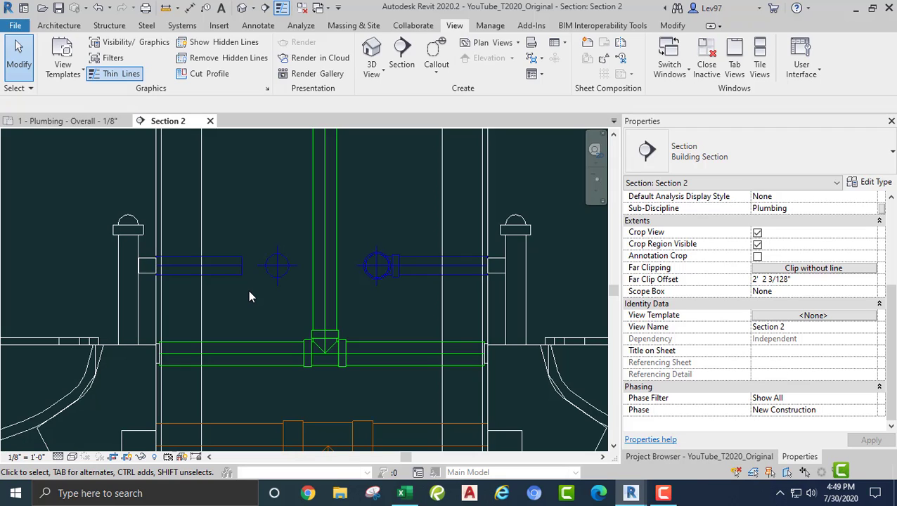
click(74, 122)
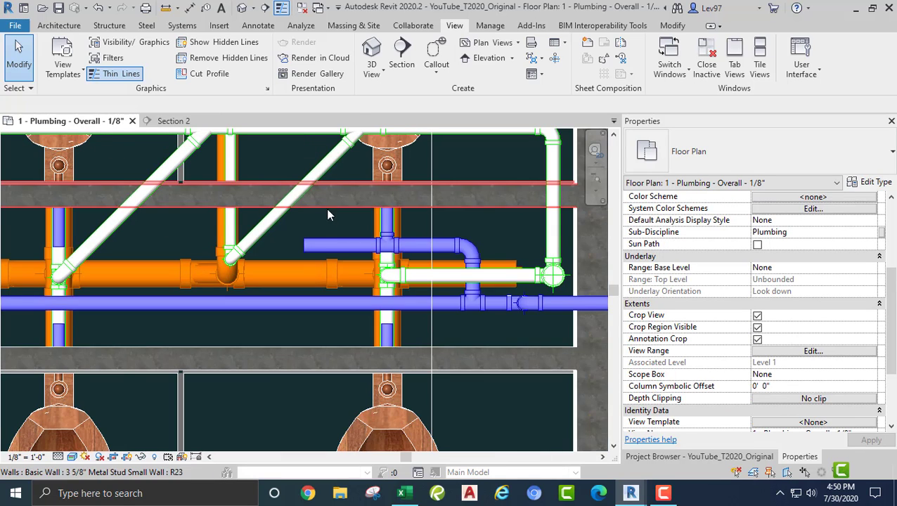
scroll(329, 296, up, 2)
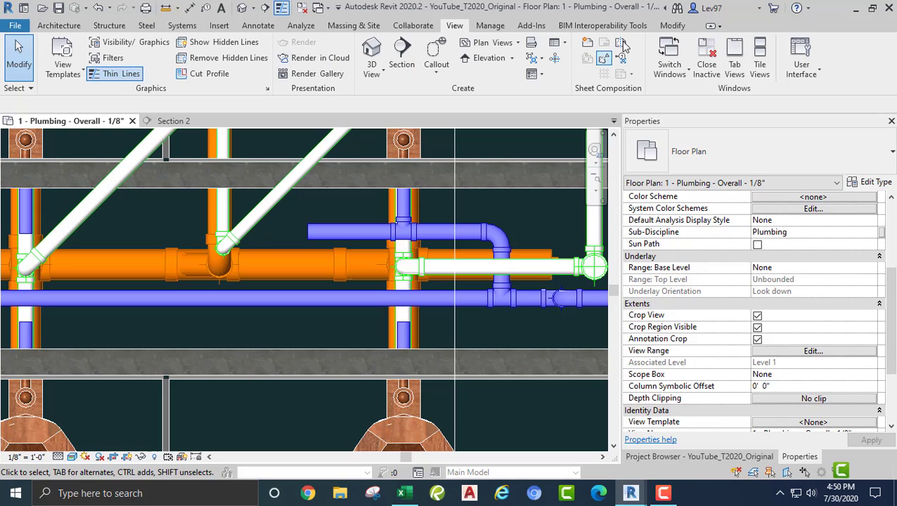
Extend the lower end toilet's cold water pipe to the lower horizontal cold water main with Trim/Extend Single Element
click(675, 26)
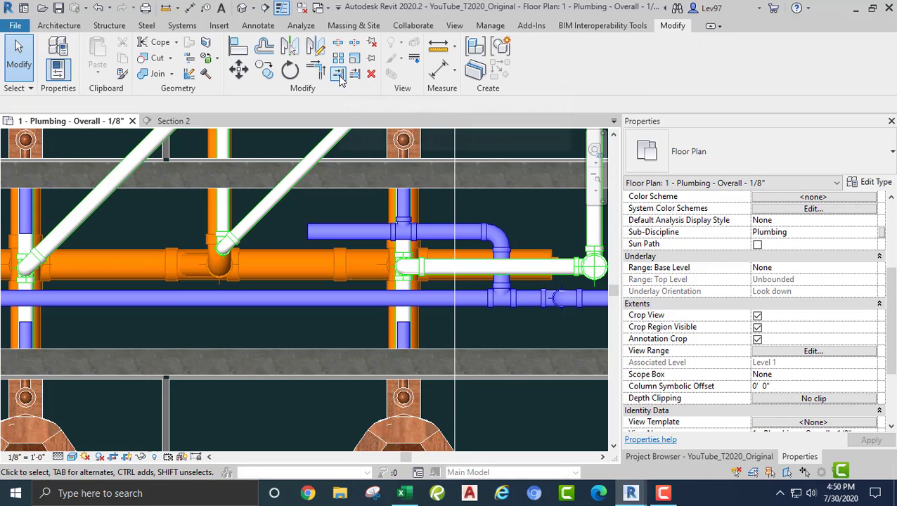
click(369, 299)
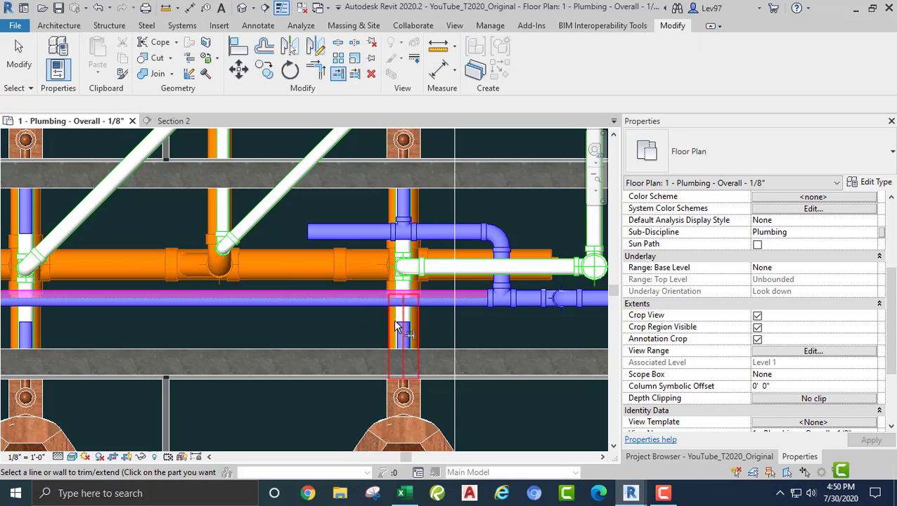
click(379, 332)
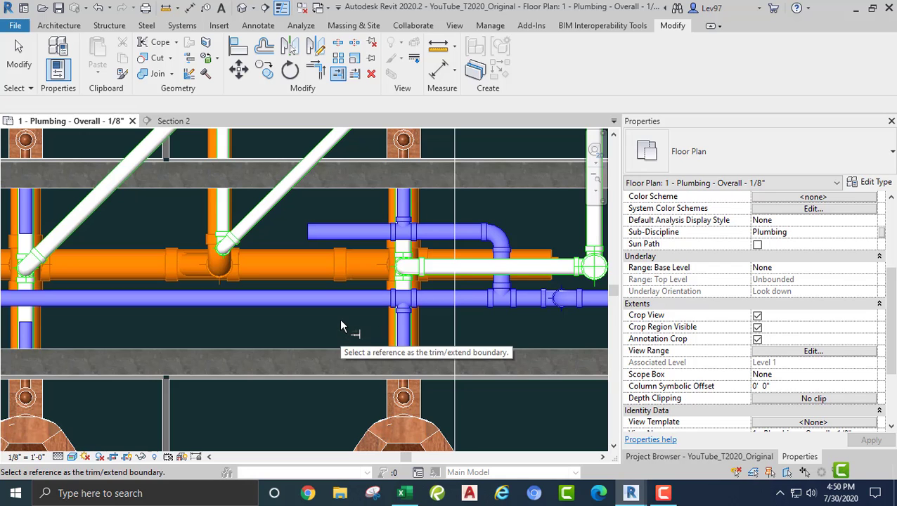
key(Escape)
Try to stretch the open end of the upper horizontal cold water pipe past the next toilet, and cancel it
scroll(339, 318, down, 2)
middle_drag(324, 320, 377, 316)
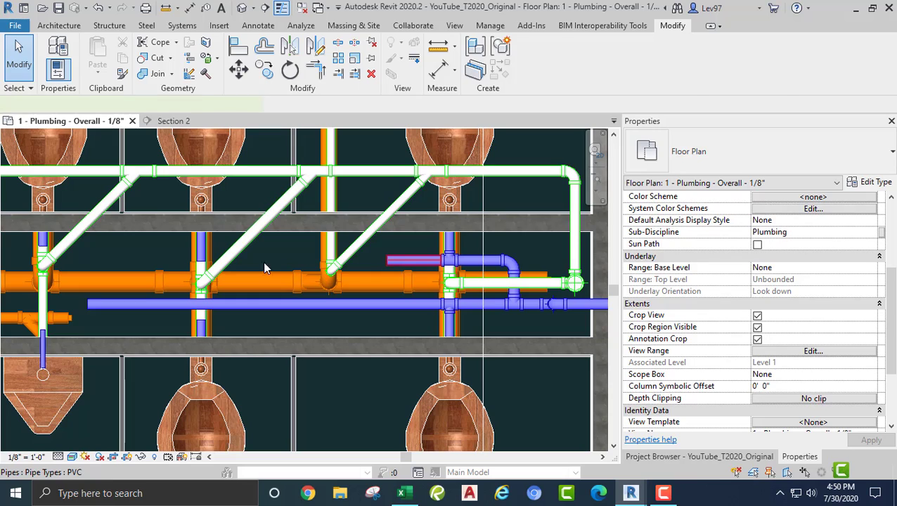
middle_drag(291, 256, 457, 258)
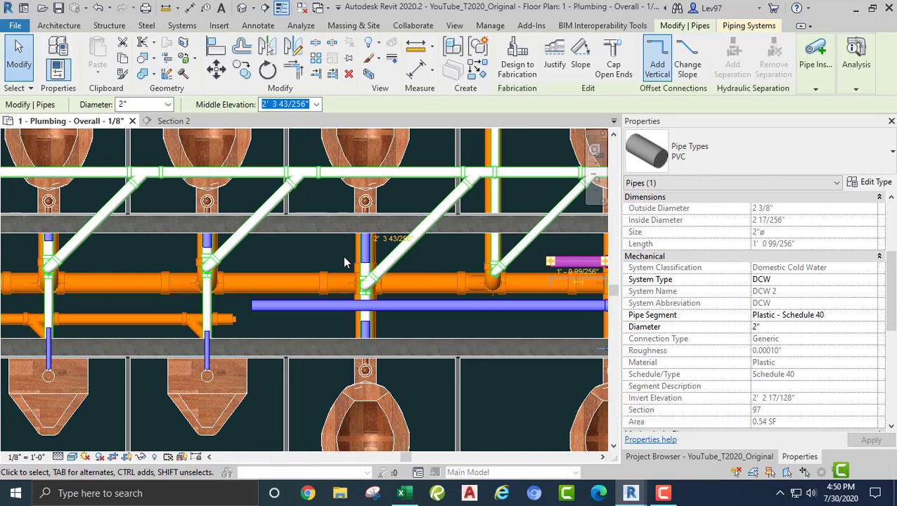
click(344, 263)
scroll(334, 271, up, 3)
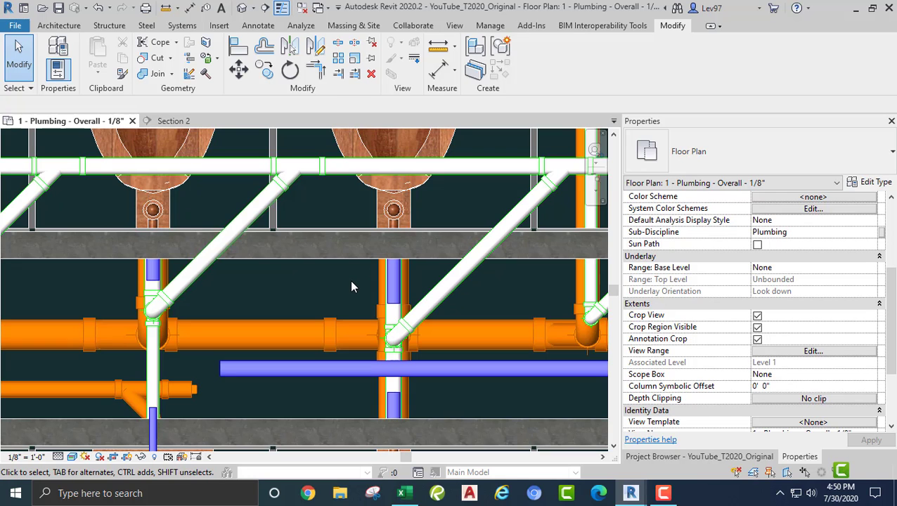
middle_drag(349, 286, 240, 279)
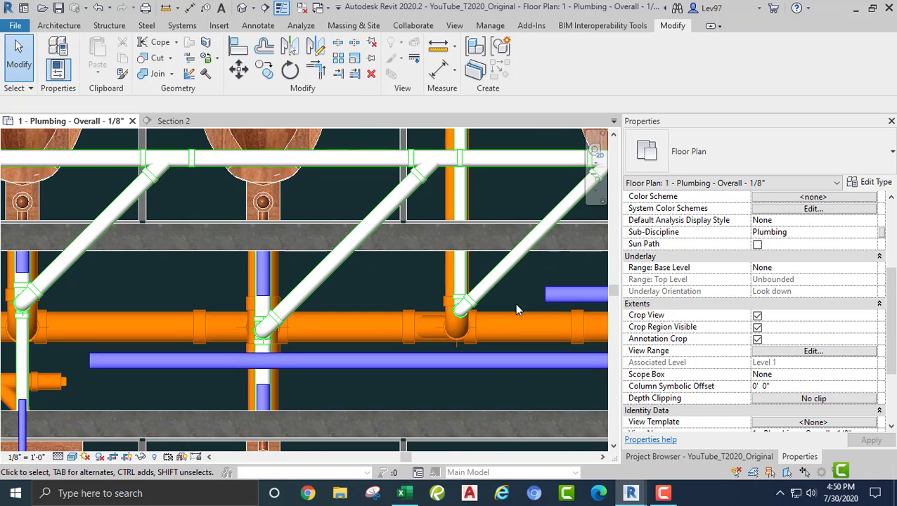
click(547, 296)
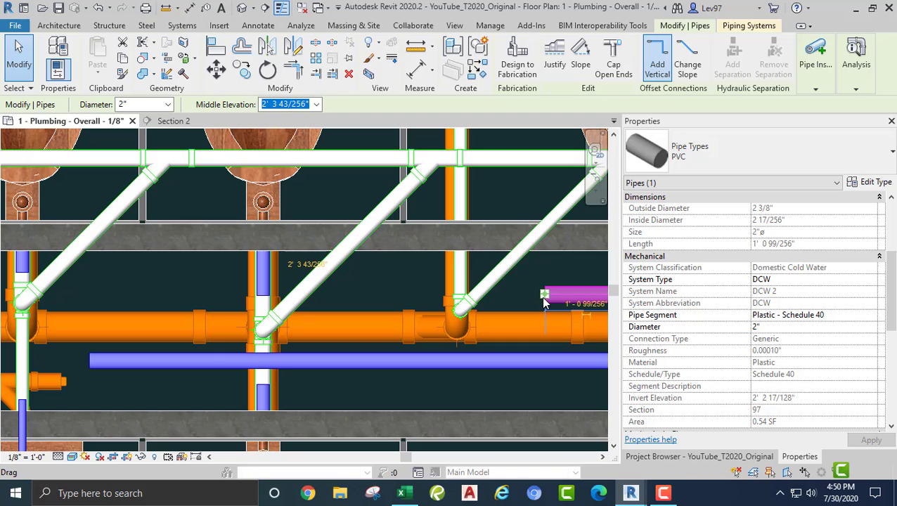
click(545, 296)
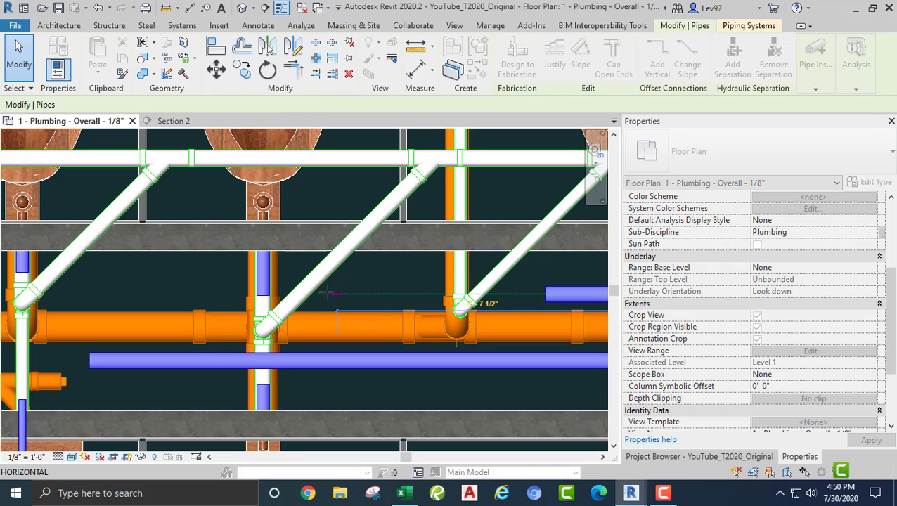
click(121, 294)
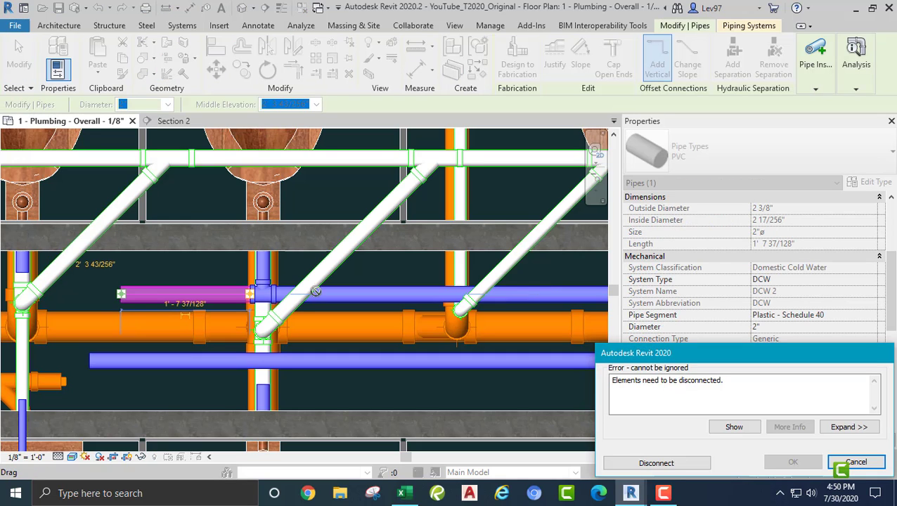
click(858, 464)
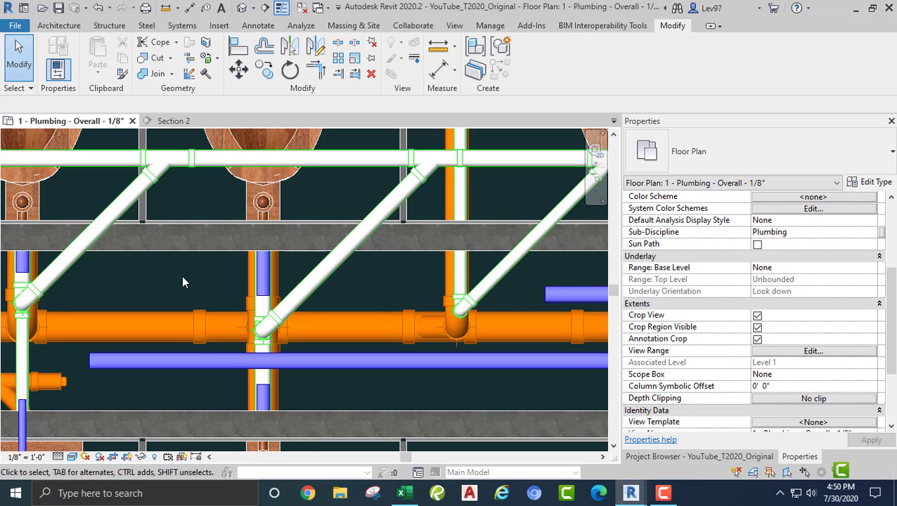
Draw a short horizontal detail line beside the cold water stub of the upper toilet next to the end one
middle_drag(181, 282, 244, 294)
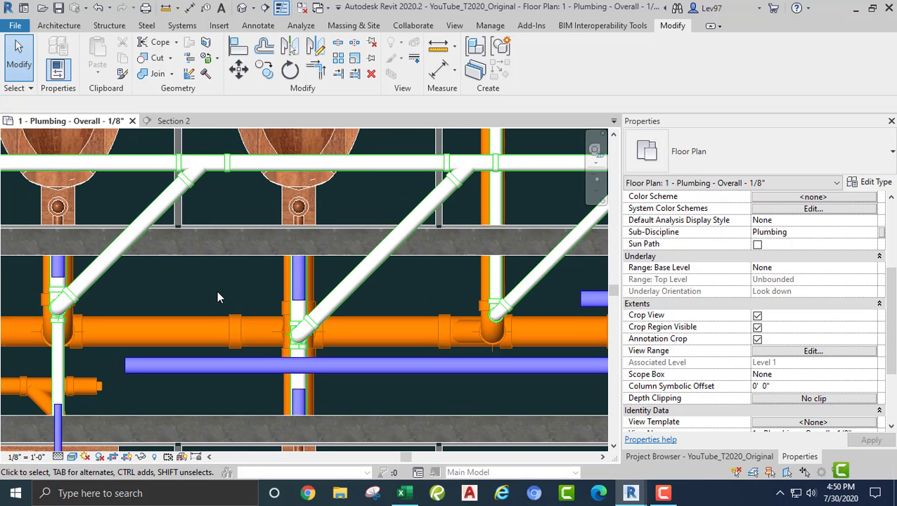
key(d)
key(l)
click(262, 277)
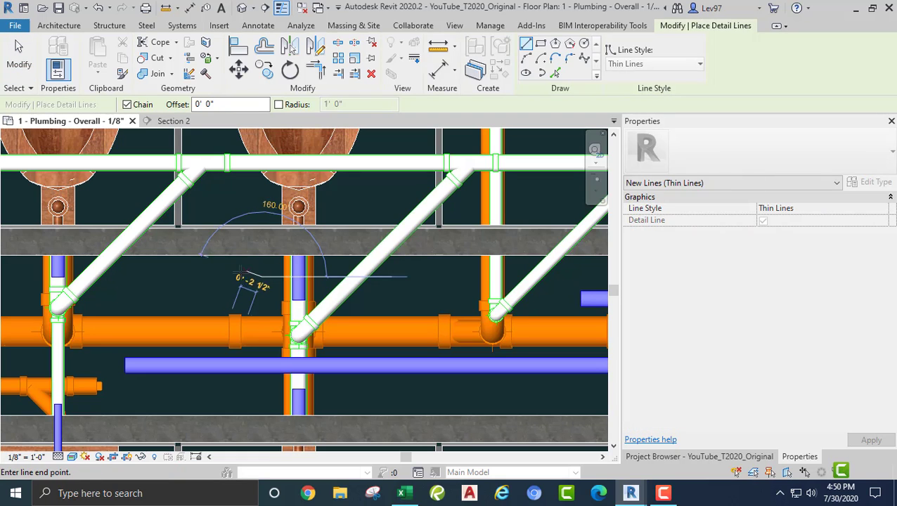
click(239, 271)
key(Escape)
key(Escape)
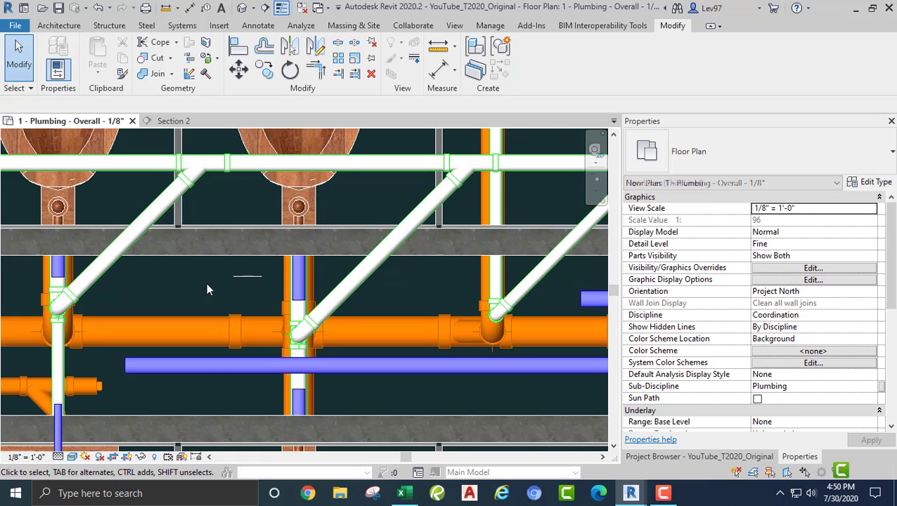
Trim that upper toilet's cold water stub to the detail line with Trim/Extend Single Element, and delete the line
click(341, 79)
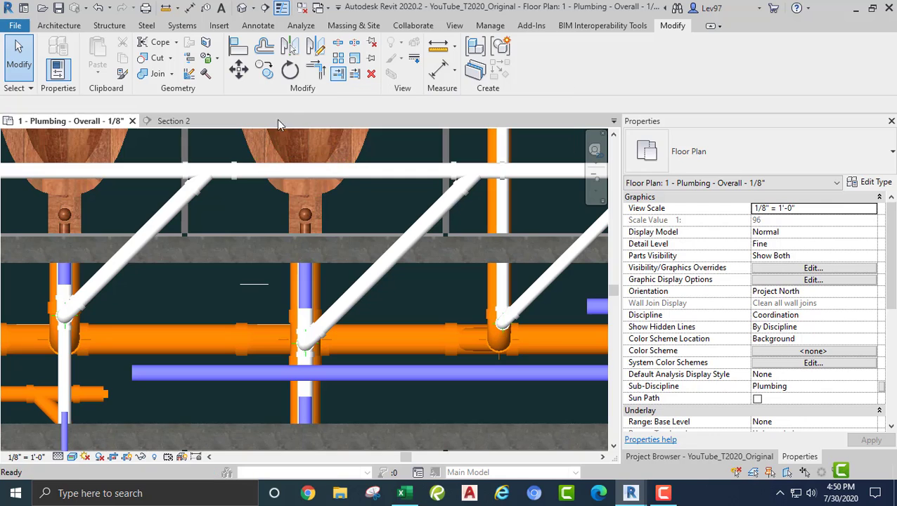
click(253, 287)
click(305, 275)
key(Escape)
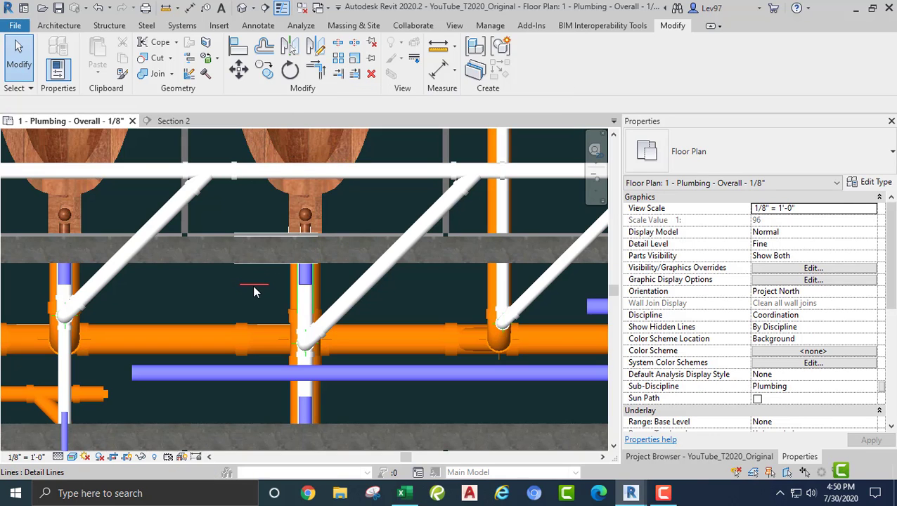
click(233, 291)
key(Escape)
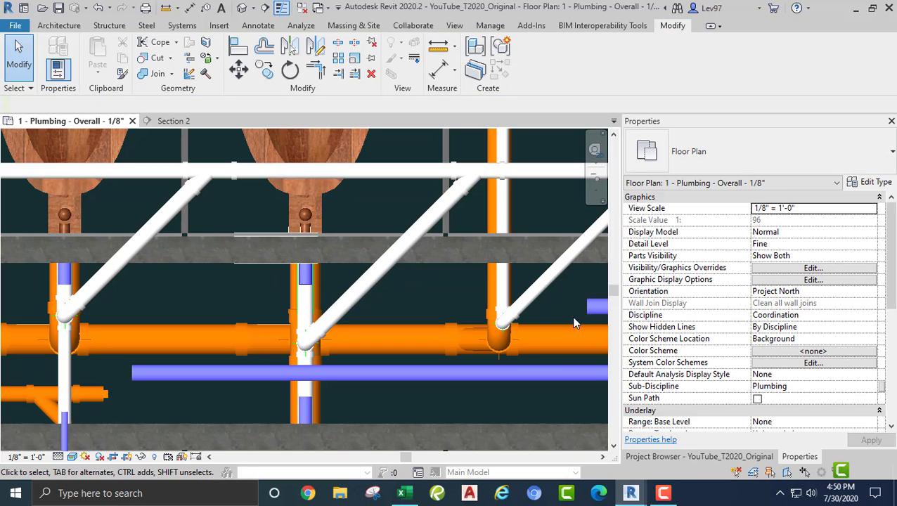
Draw a 2" PVC cold water pipe from the upper horizontal pipe's open end straight past the next toilet's stub
click(590, 309)
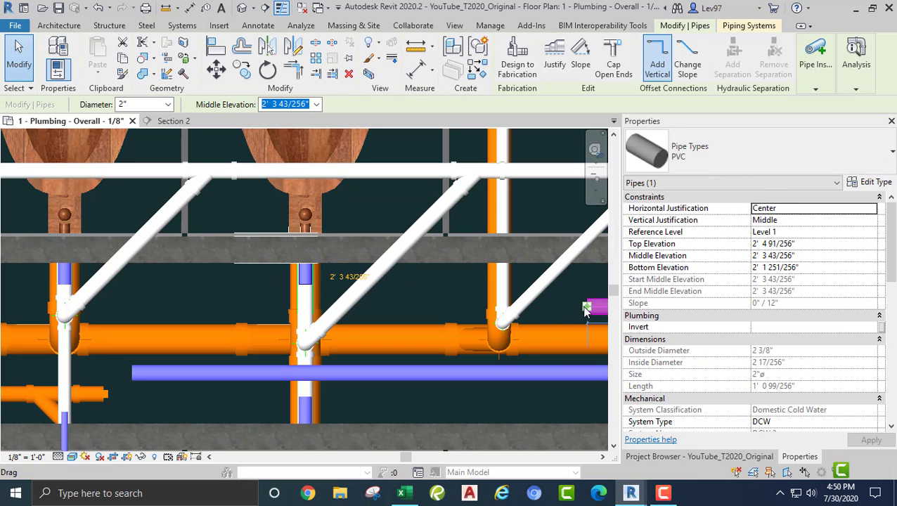
right_click(589, 312)
click(622, 186)
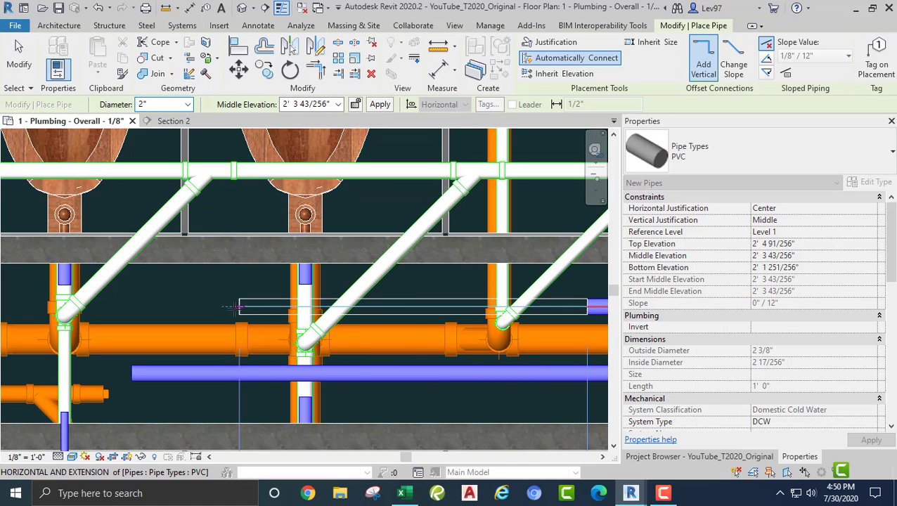
click(139, 306)
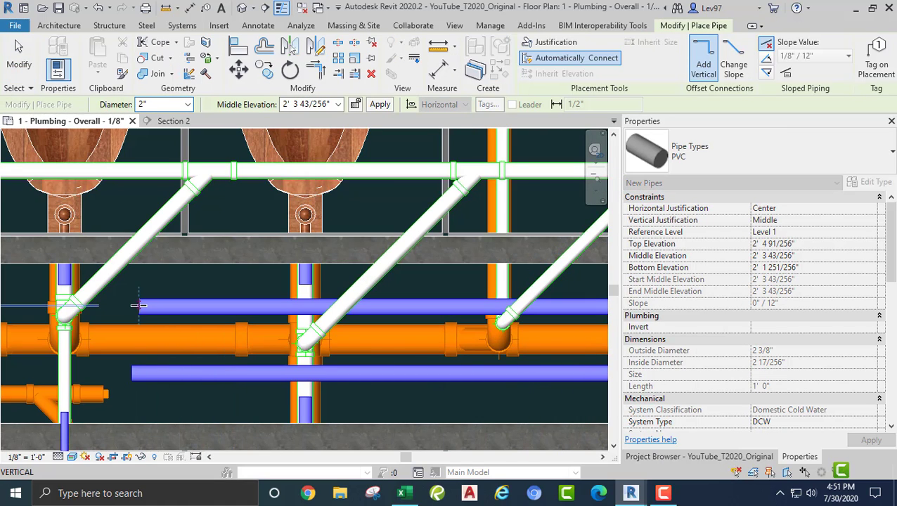
key(Escape)
key(Escape)
middle_drag(216, 279, 185, 301)
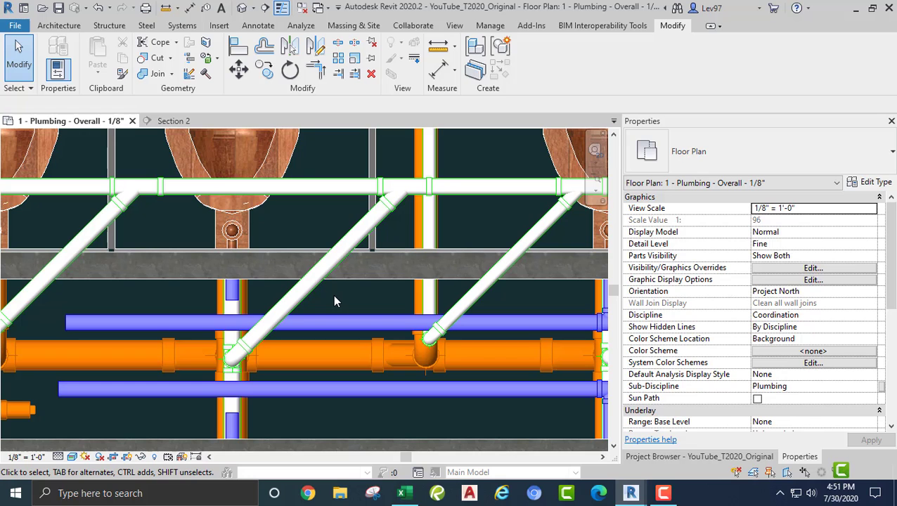
Move the Section 2 line beside the pair of toilets next to the end ones and open Section 2
middle_drag(337, 306, 436, 299)
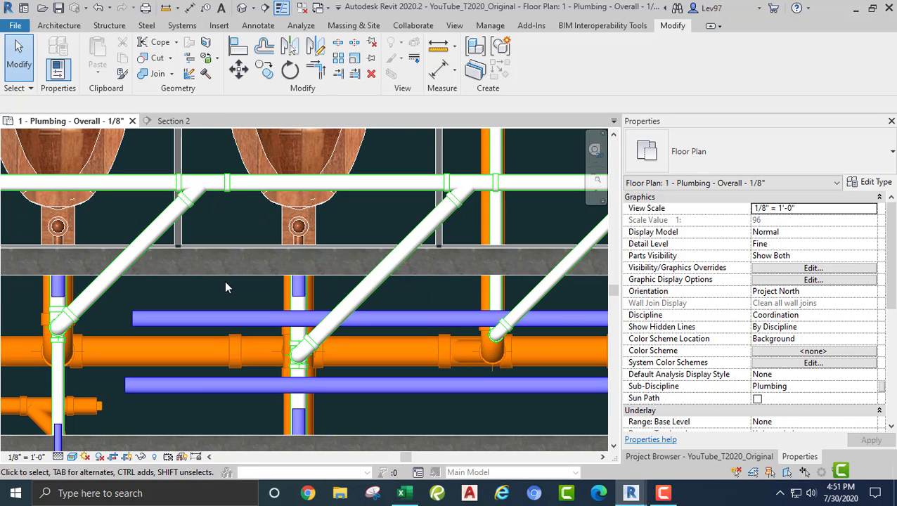
scroll(232, 300, down, 3)
scroll(328, 272, up, 1)
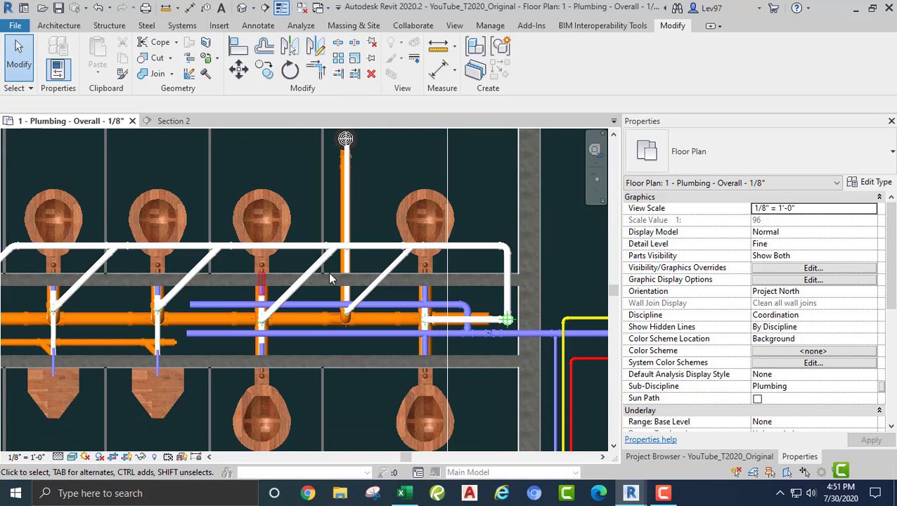
scroll(411, 159, up, 1)
click(448, 176)
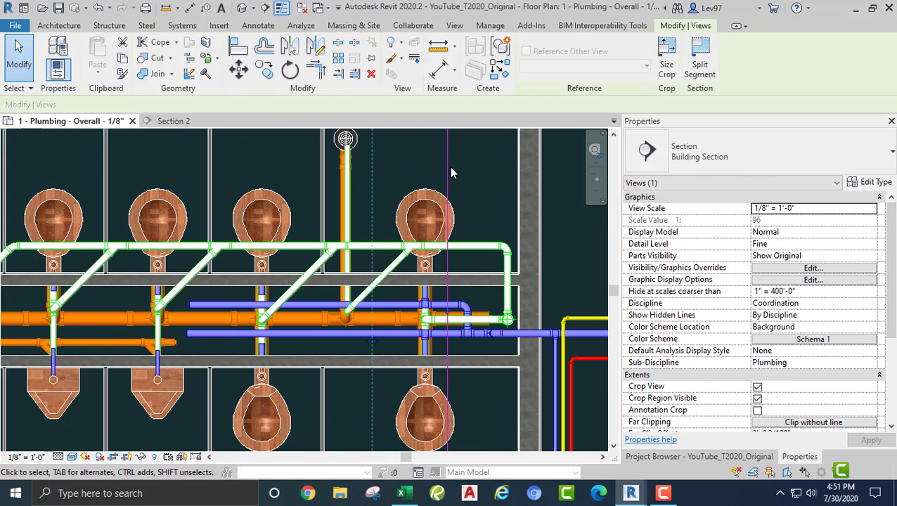
click(431, 175)
click(445, 170)
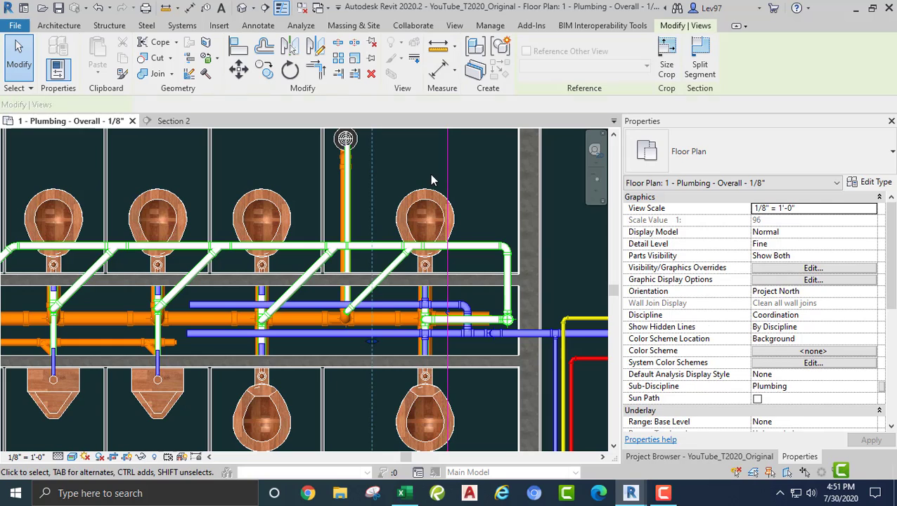
drag(446, 188, 294, 190)
click(173, 120)
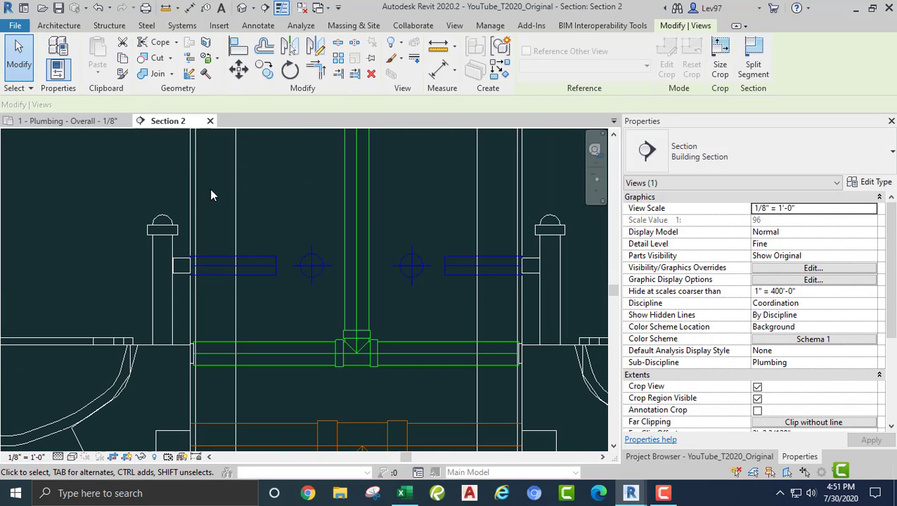
Compare the cold water stubs with the two mains in Section 2 and delete the right-hand toilet's stub
scroll(398, 288, up, 3)
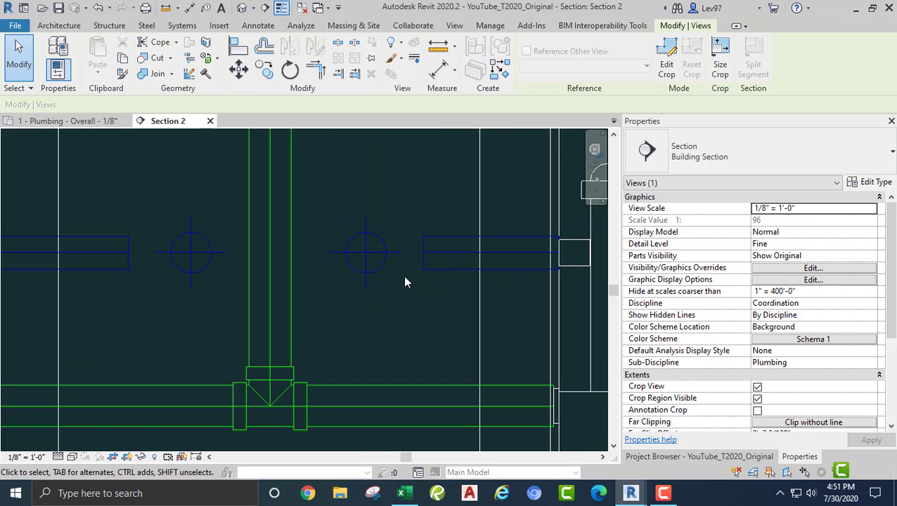
scroll(418, 291, down, 3)
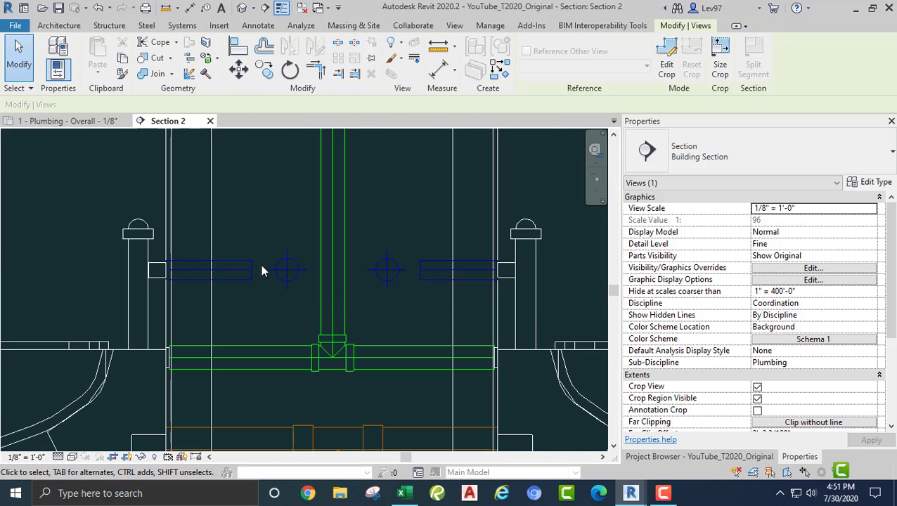
click(418, 297)
scroll(413, 298, up, 4)
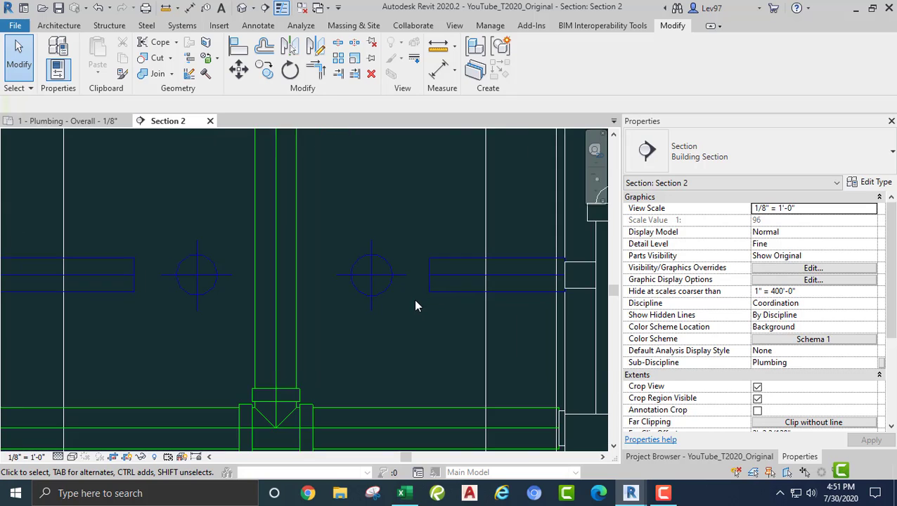
scroll(413, 299, down, 3)
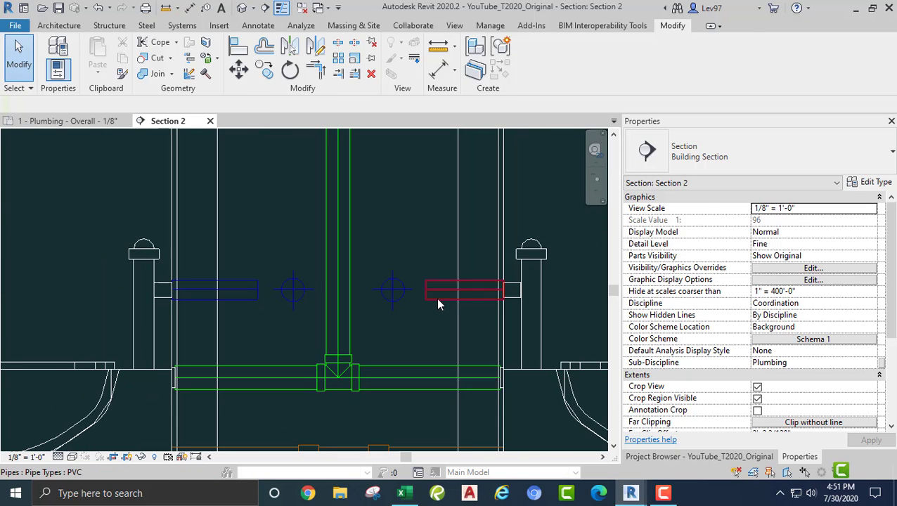
click(425, 319)
click(425, 318)
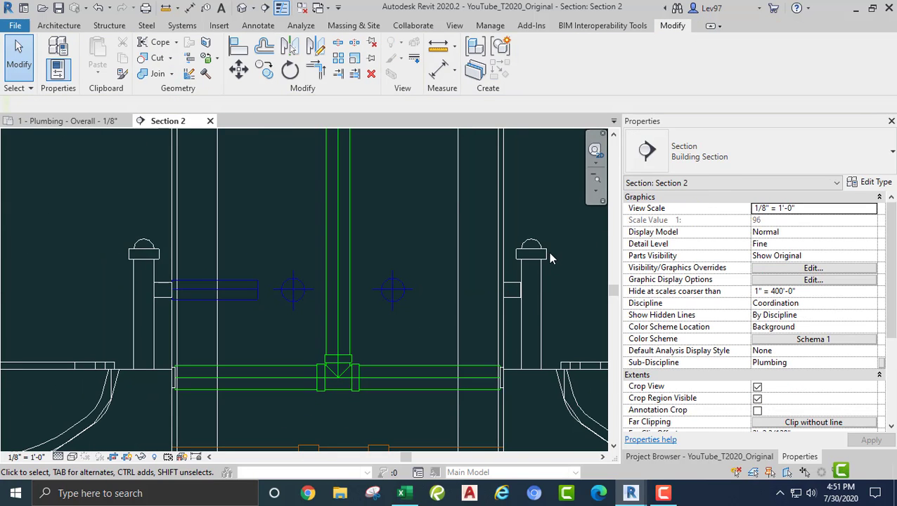
Draw a horizontal 1 1/2" PVC pipe from the right-hand toilet's cold water connector toward its main, and return to the Level 1 plumbing plan
click(542, 272)
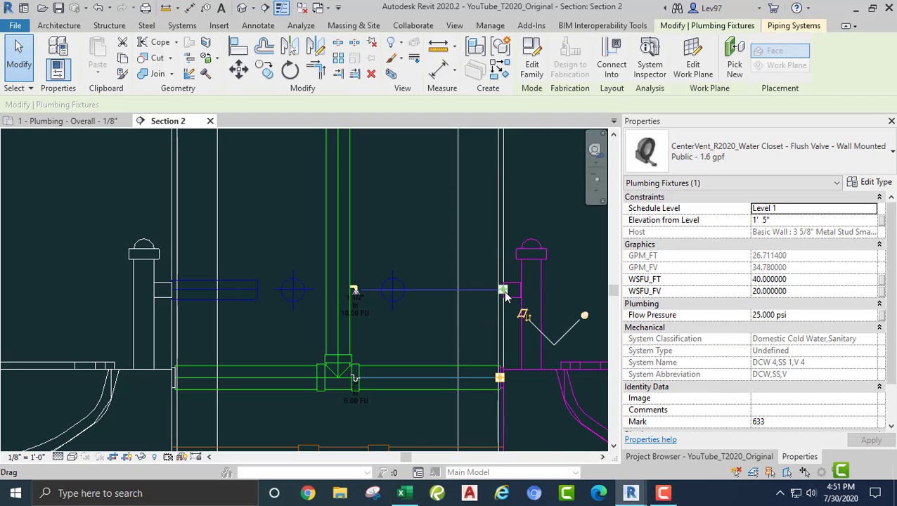
right_click(503, 294)
click(542, 140)
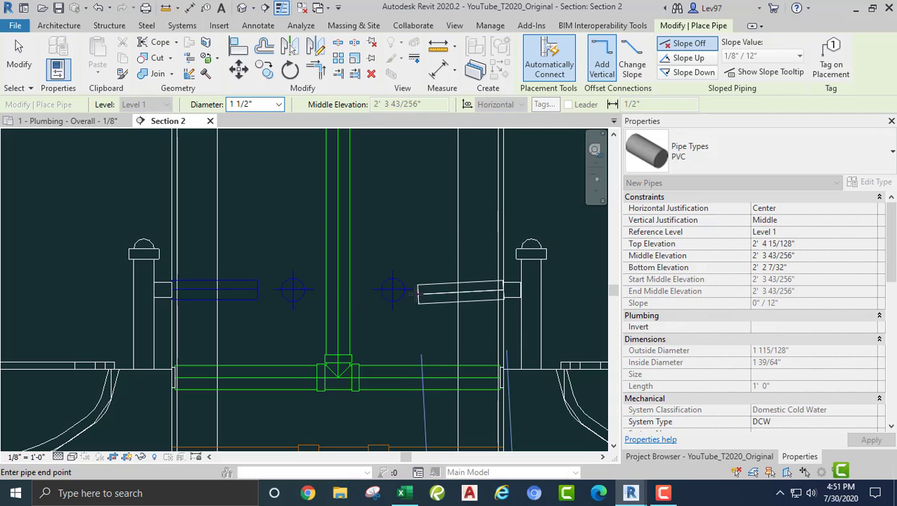
click(418, 290)
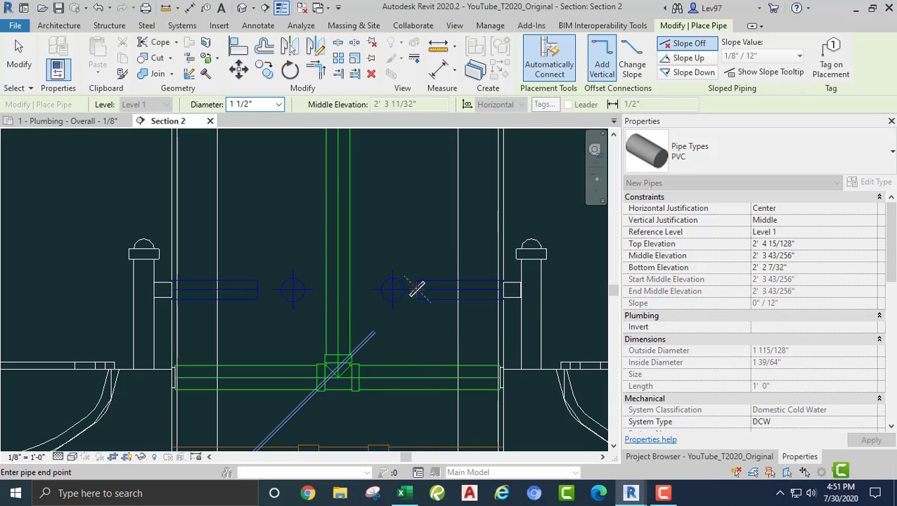
key(Escape)
key(Escape)
click(66, 121)
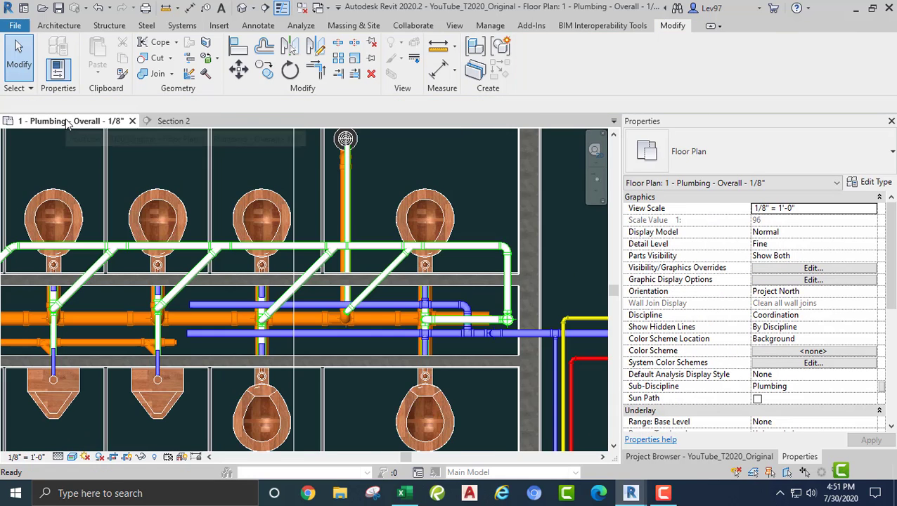
Try to extend the upper toilet's cold water stub beside the section line to the upper main with Trim/Extend Single Element
scroll(211, 298, up, 3)
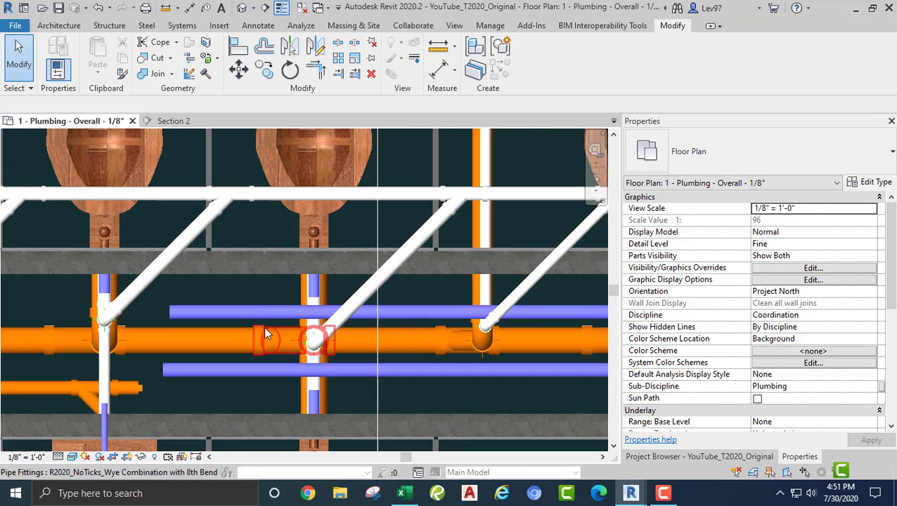
scroll(278, 289, up, 1)
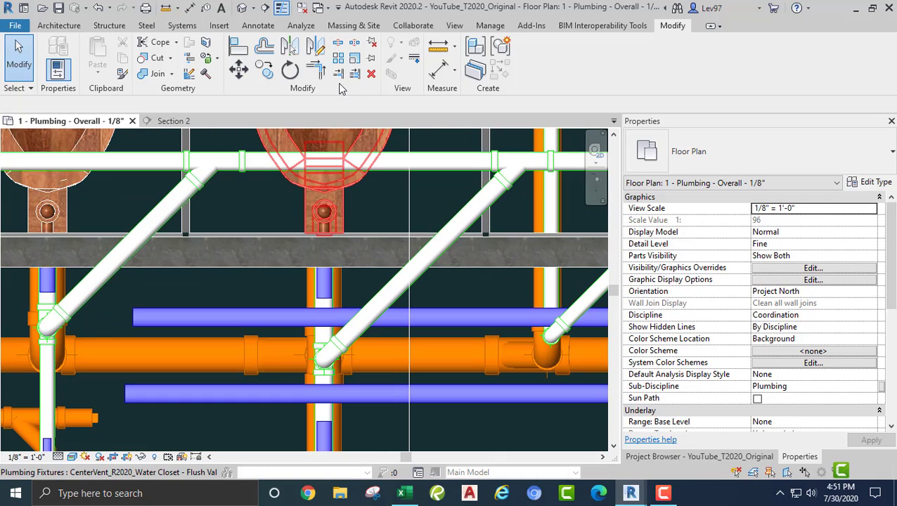
click(338, 73)
click(261, 317)
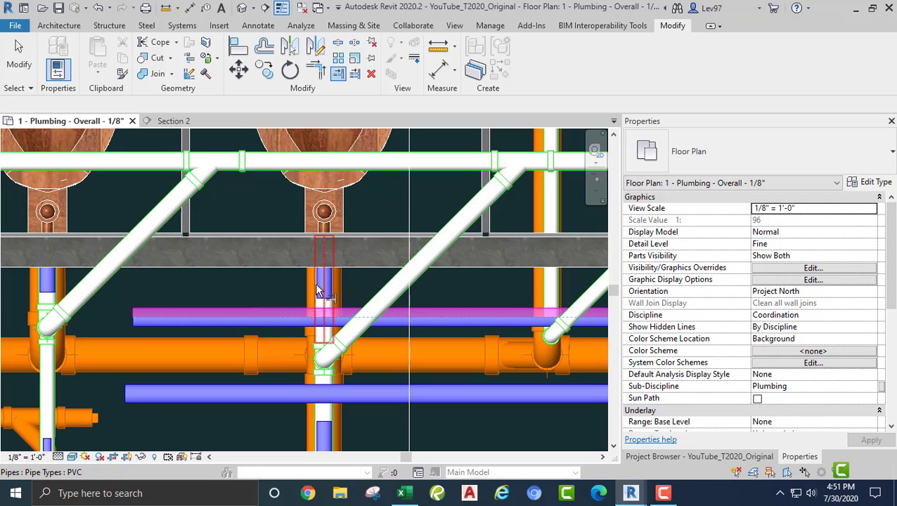
click(329, 287)
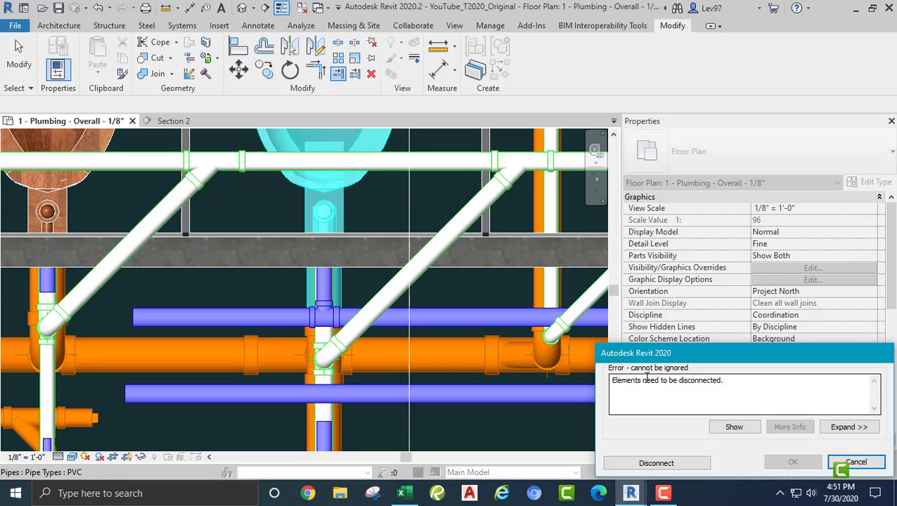
click(856, 463)
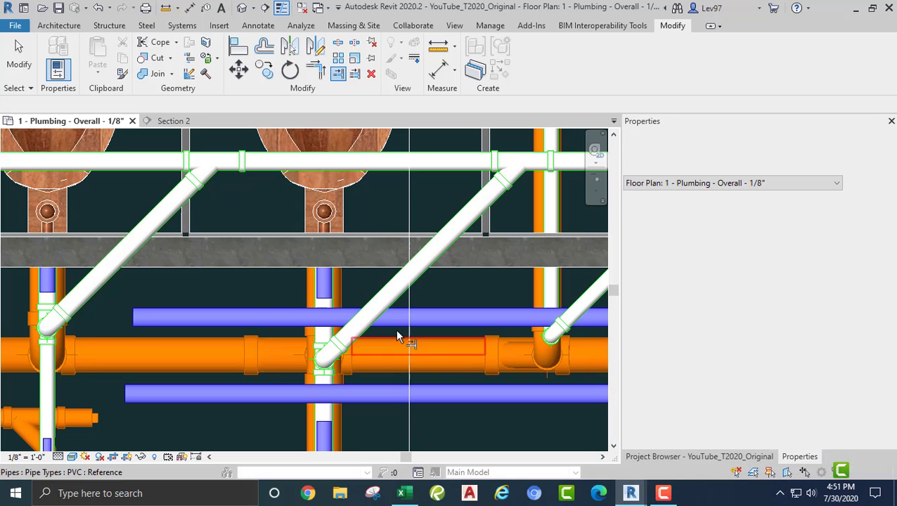
key(Escape)
Hide the Sanitary Waste, Sanitary Vent, Domestic Hot Water - Return and Domestic Hot Water - Supply filters in the plumbing plan
middle_drag(223, 283, 156, 299)
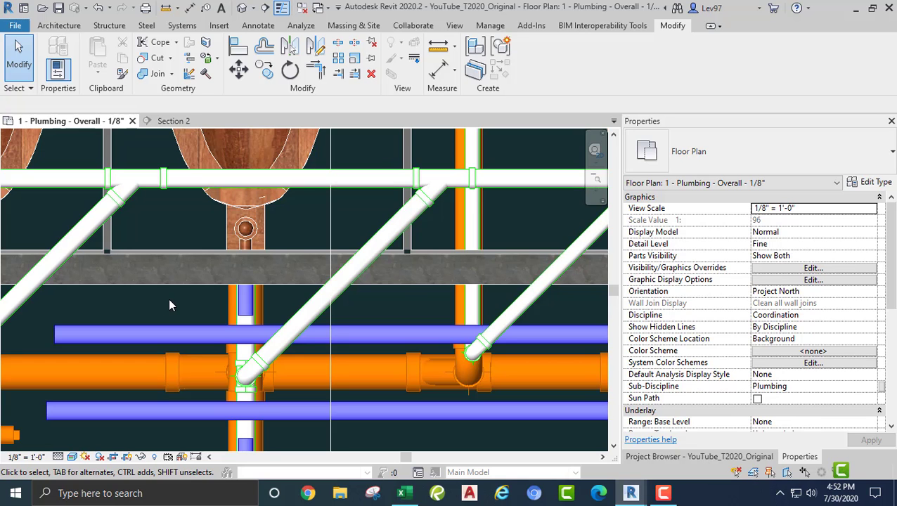
key(v)
key(v)
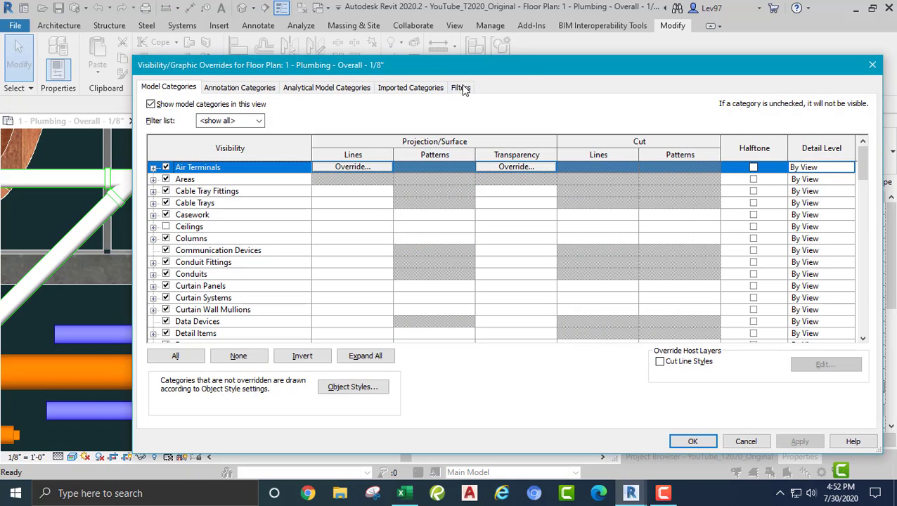
click(461, 88)
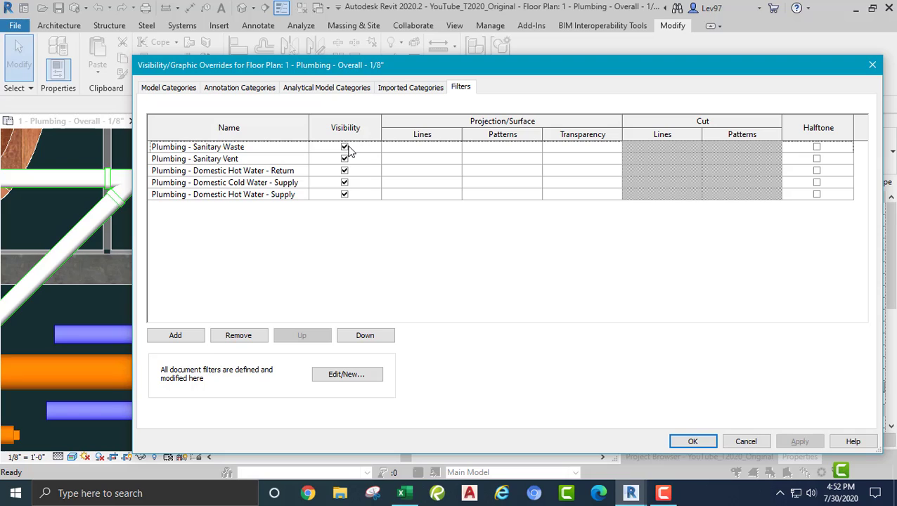
click(344, 147)
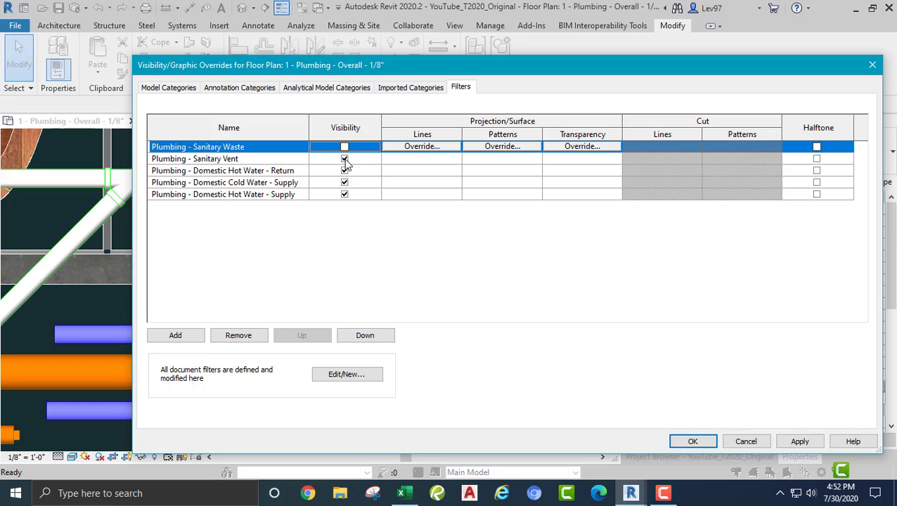
click(344, 159)
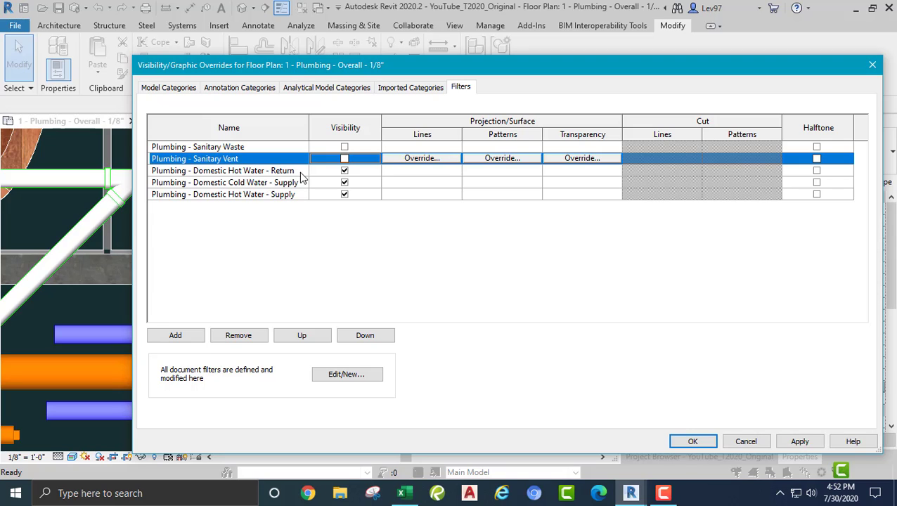
click(346, 171)
click(345, 195)
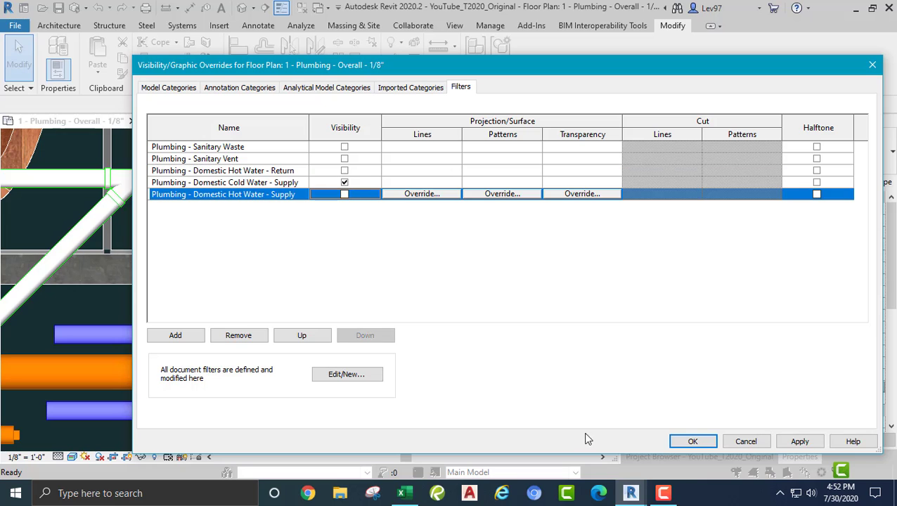
click(692, 442)
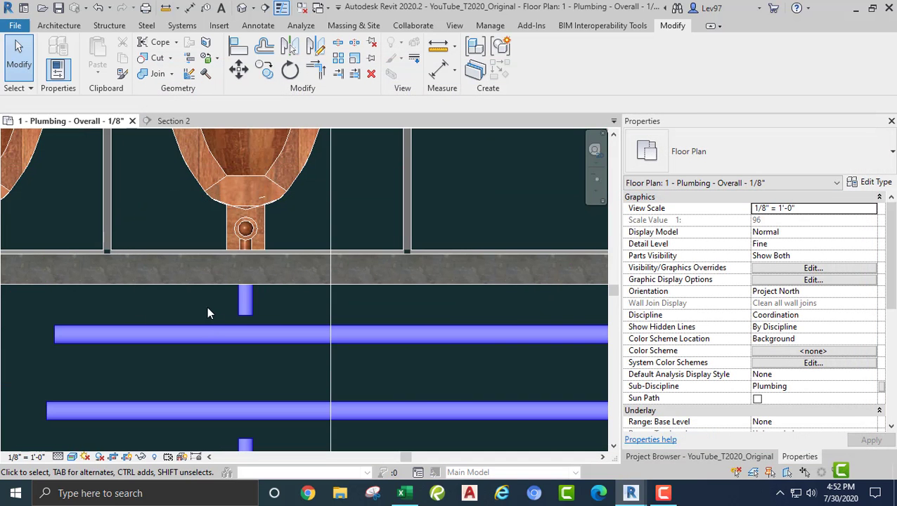
Examine the four upper-row toilets not yet connected to the cold water main, together with their stubs
scroll(200, 306, down, 2)
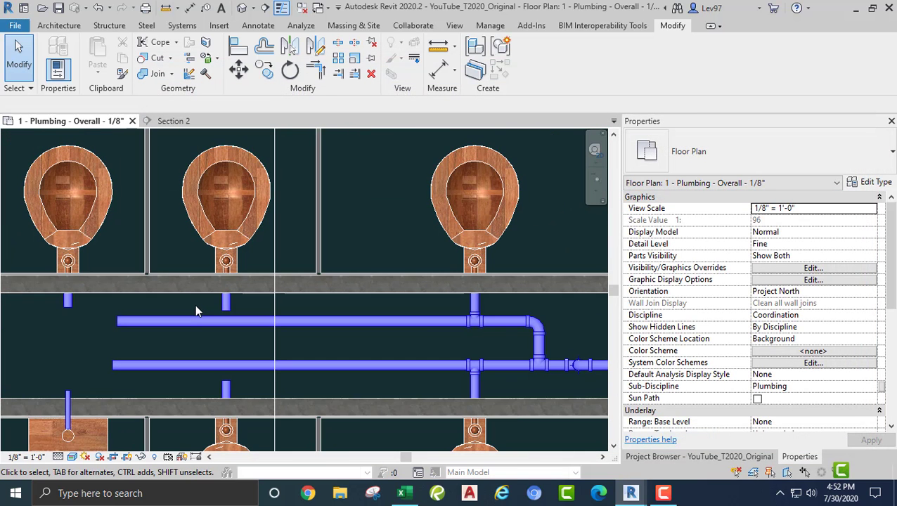
click(184, 235)
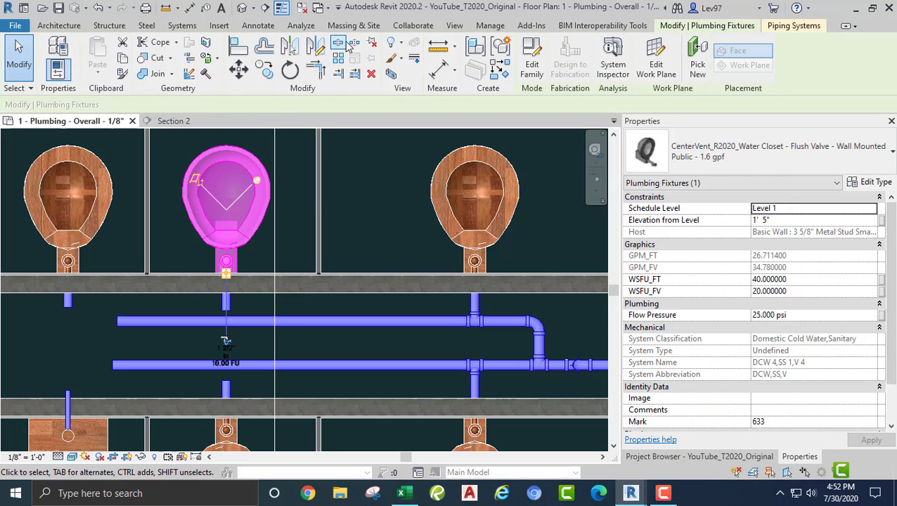
click(386, 219)
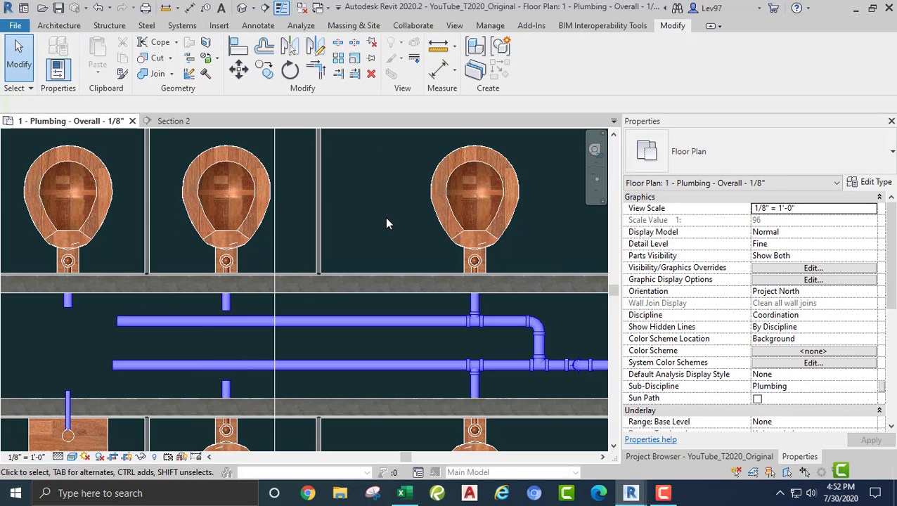
scroll(377, 222, down, 2)
middle_drag(431, 243, 576, 281)
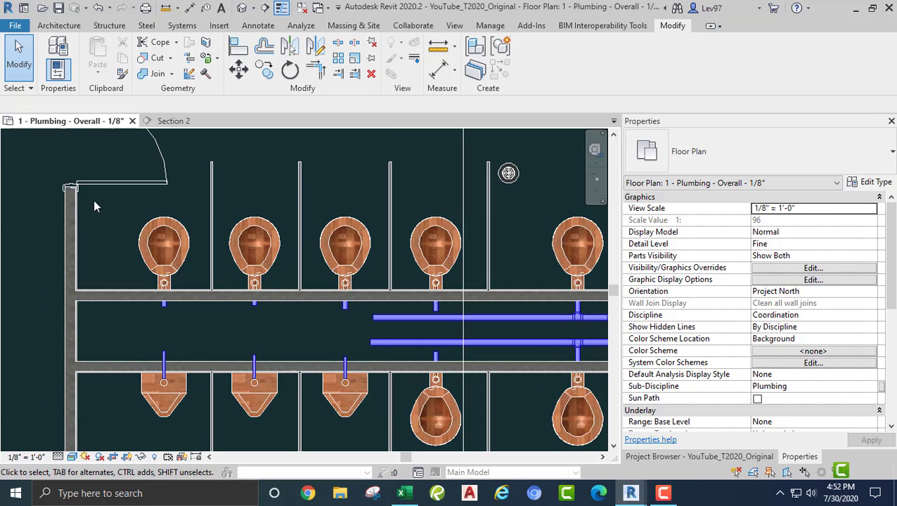
click(150, 226)
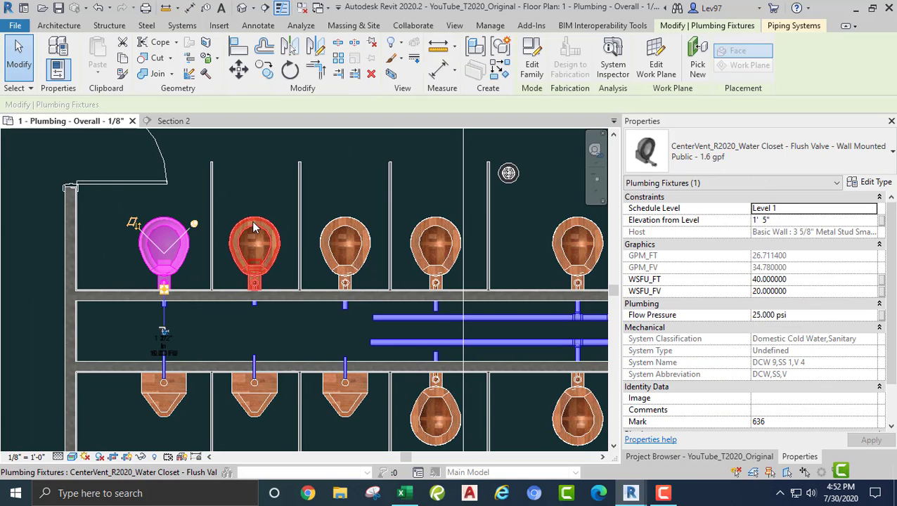
ctrl+click(254, 225)
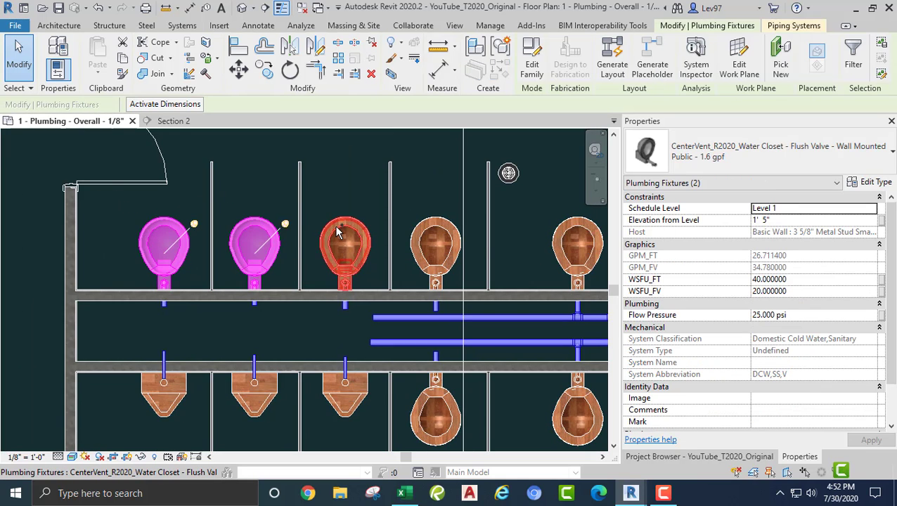
ctrl+click(336, 225)
ctrl+click(426, 225)
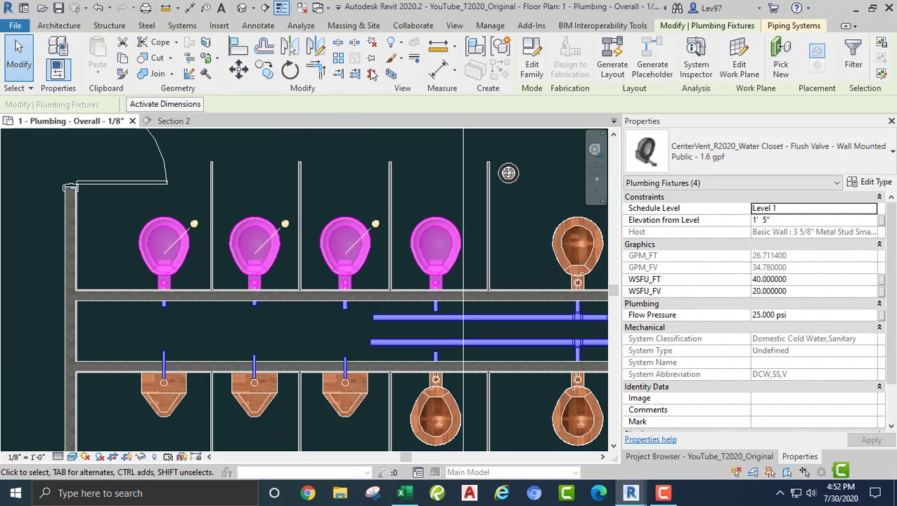
click(332, 168)
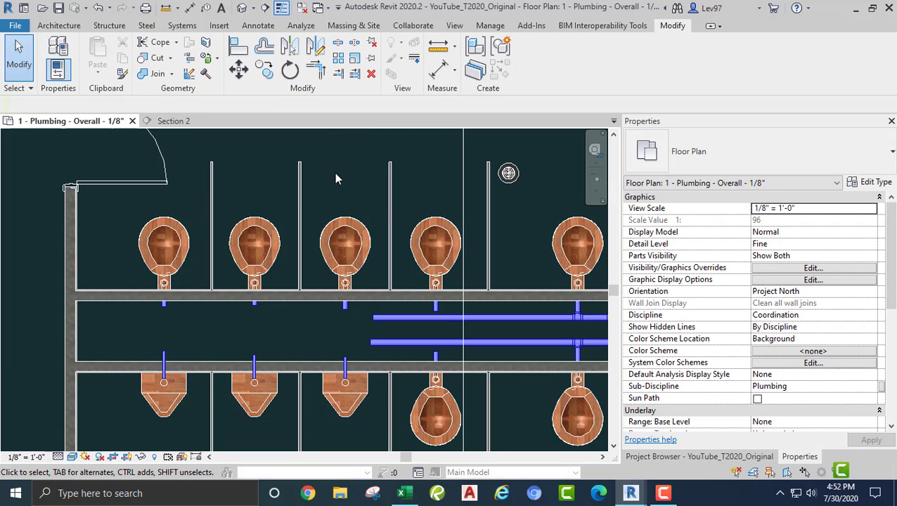
scroll(254, 182, down, 1)
scroll(297, 262, up, 5)
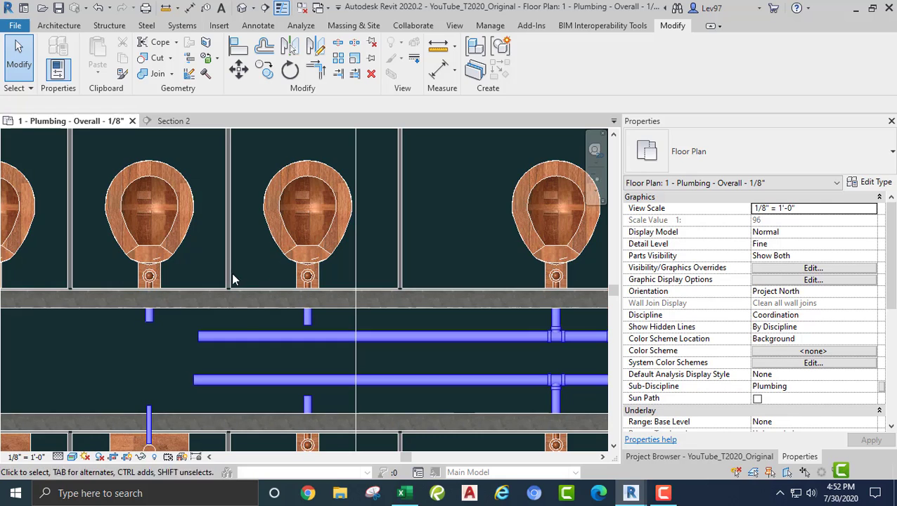
Shorten the upper 2" cold water main so its open end lies about 1'-8" from the connected toilet's tee
click(263, 337)
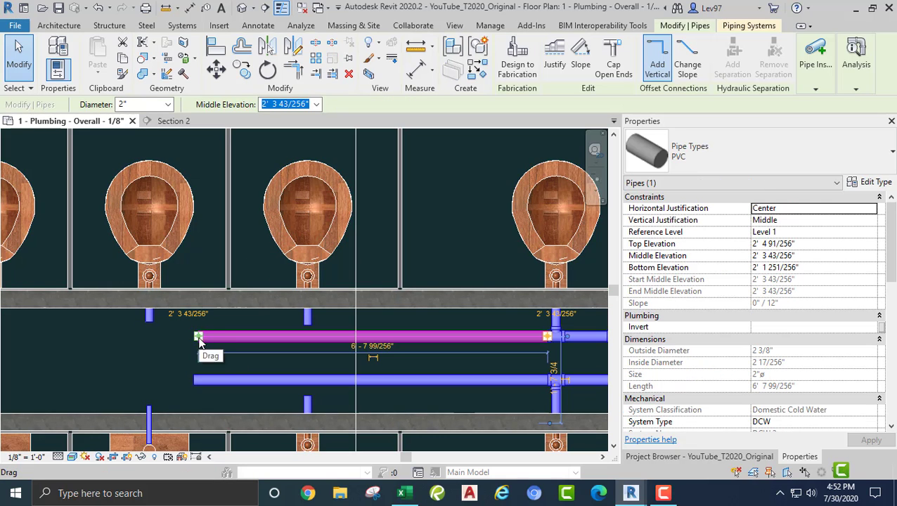
drag(199, 338, 450, 339)
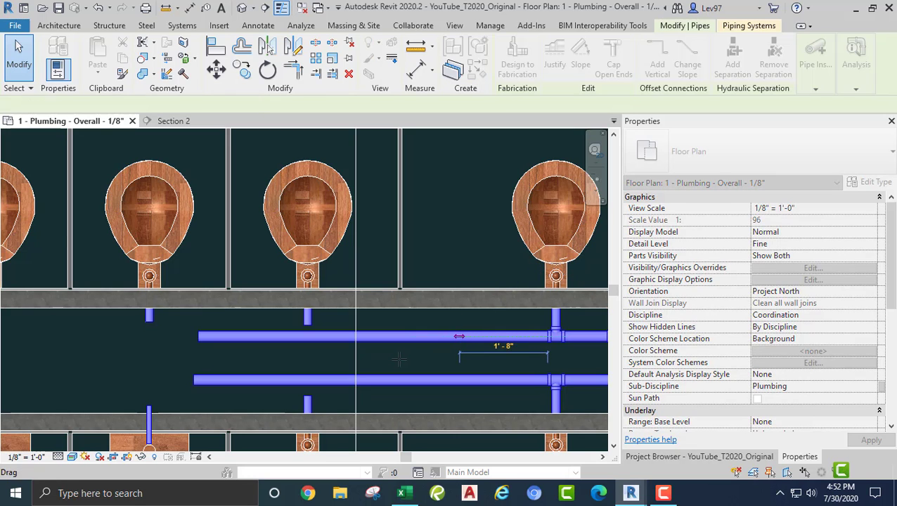
click(399, 359)
Draw a 1 1/2" PVC pipe from the upper toilet's stub beside the section line, turning left to align with the toilet two stalls away
middle_drag(280, 344, 345, 338)
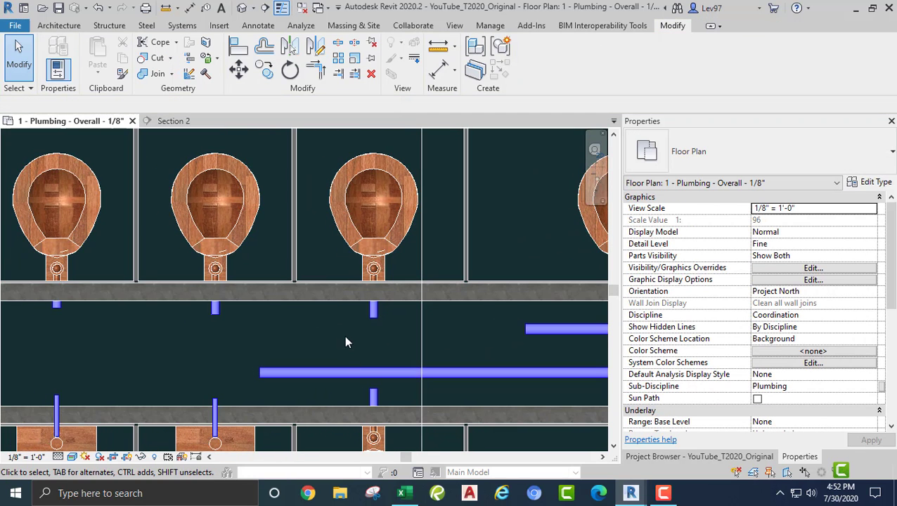
click(373, 309)
right_click(373, 309)
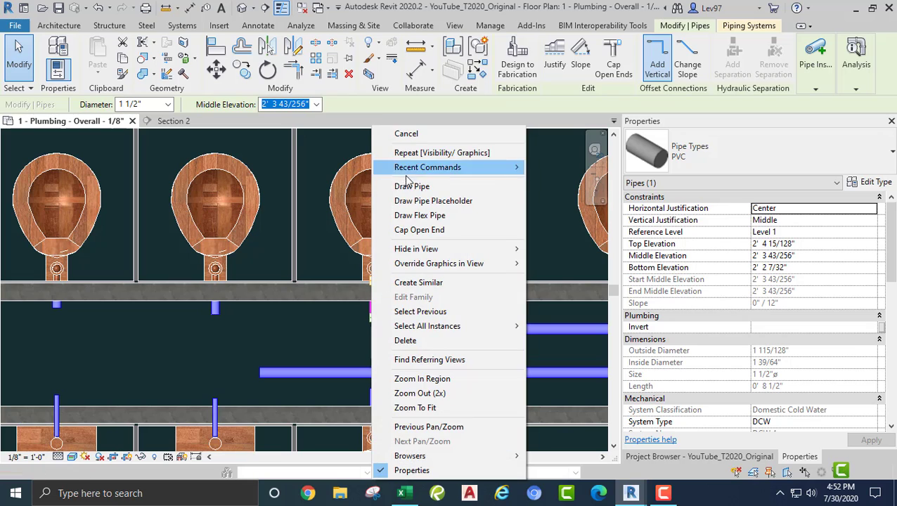
click(412, 186)
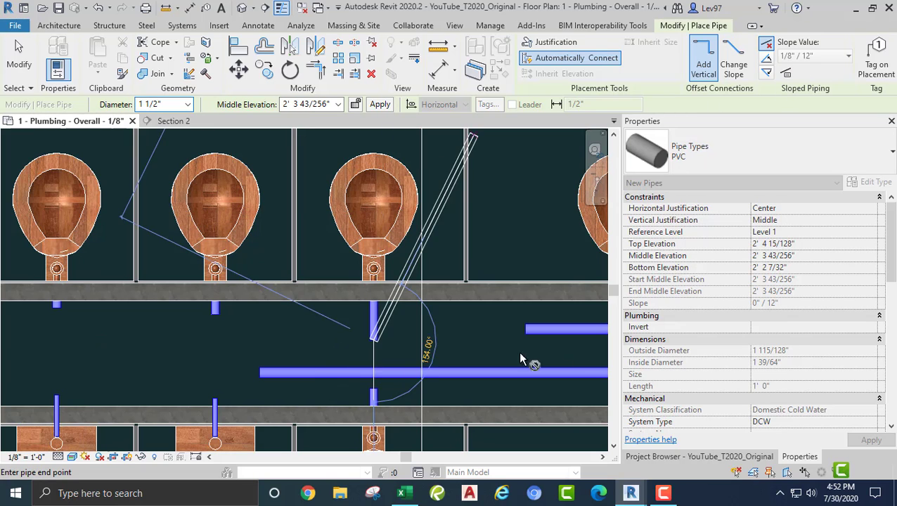
click(58, 342)
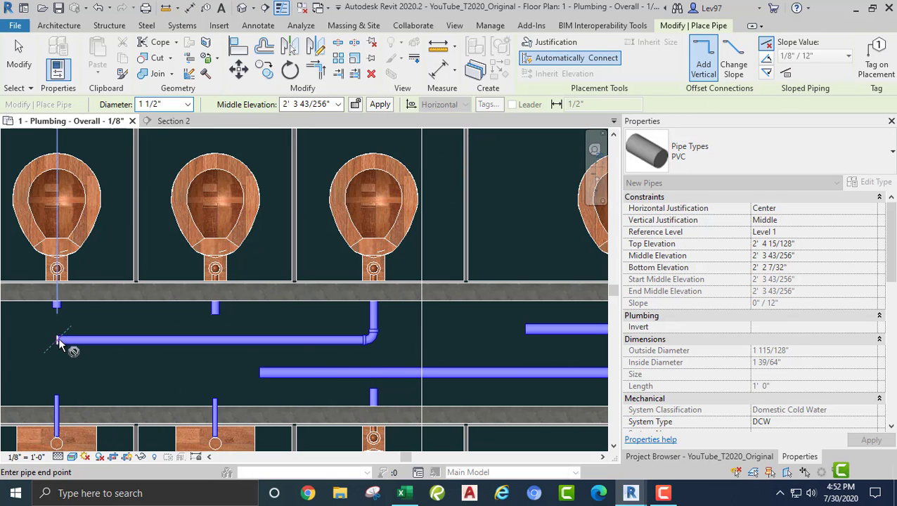
key(Escape)
key(Escape)
Try to extend the middle toilet's stub to the new 1 1/2" branch with Trim/Extend Multiple Elements, and undo the extension
middle_drag(366, 330, 455, 325)
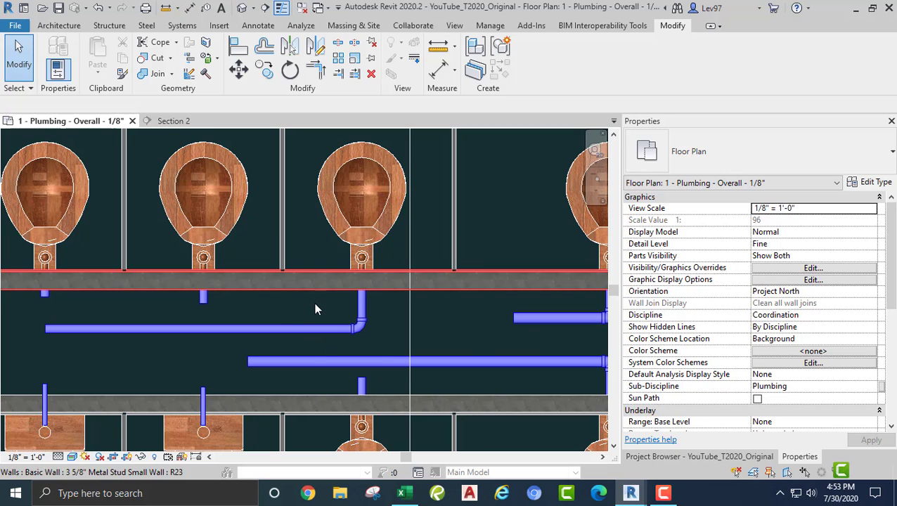
middle_drag(296, 311, 314, 305)
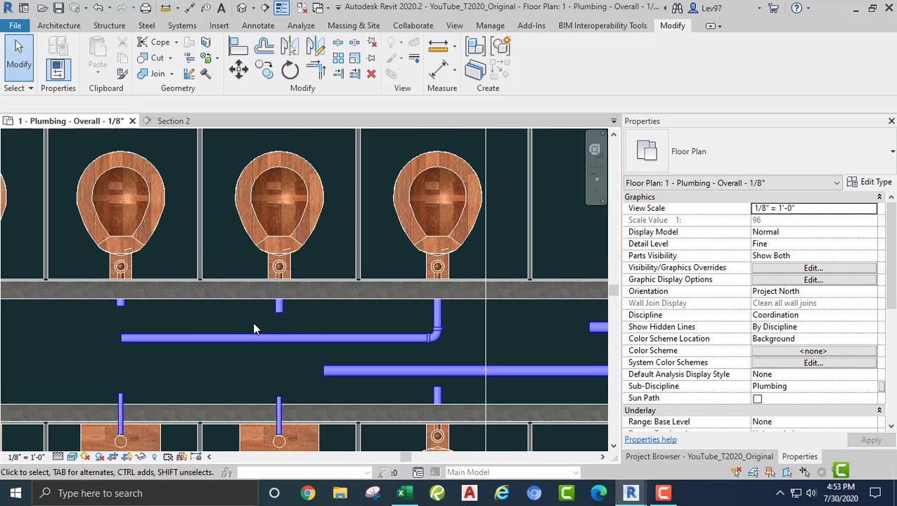
click(354, 73)
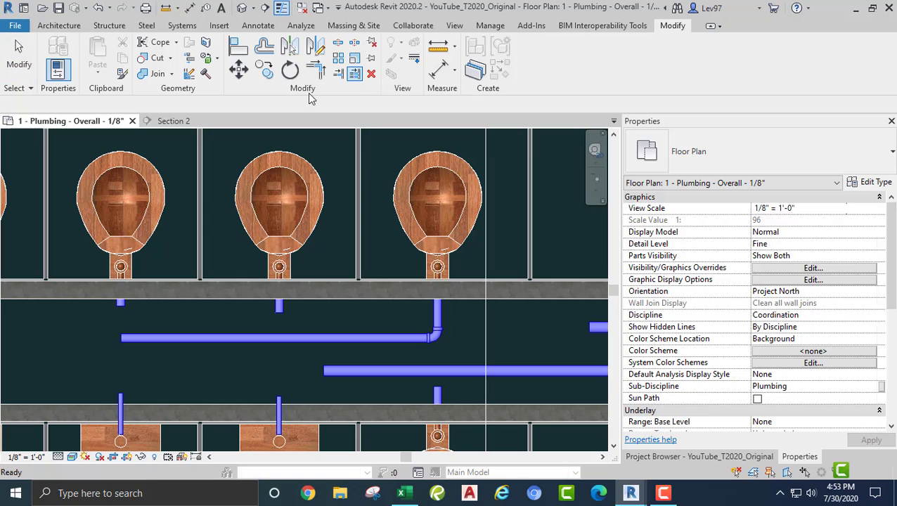
click(206, 339)
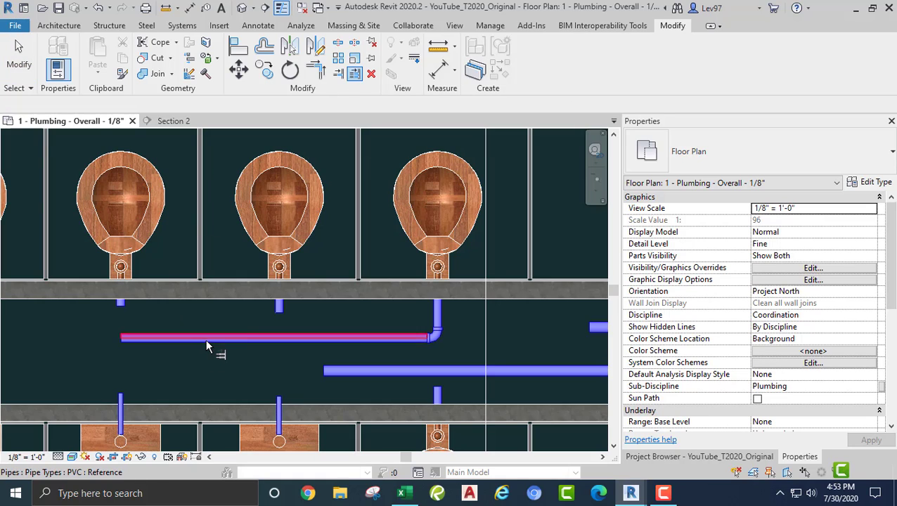
click(298, 327)
key(Escape)
key(Escape)
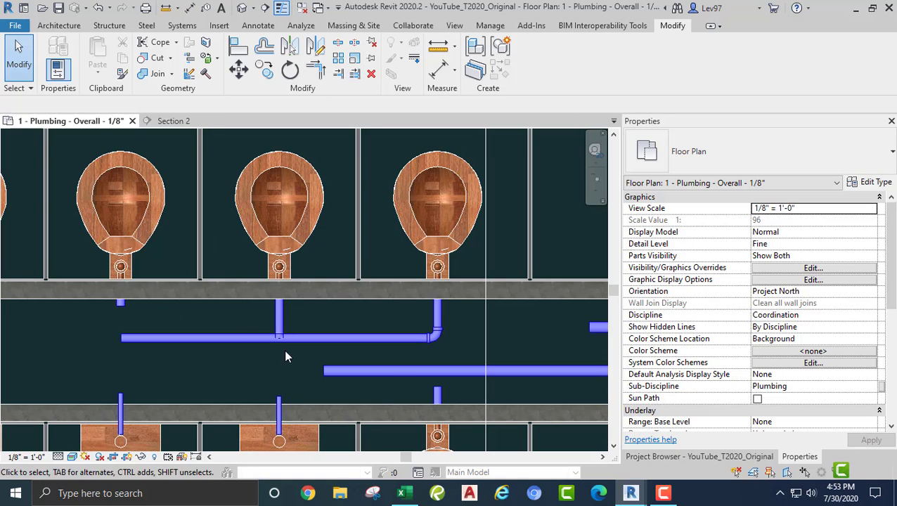
click(98, 8)
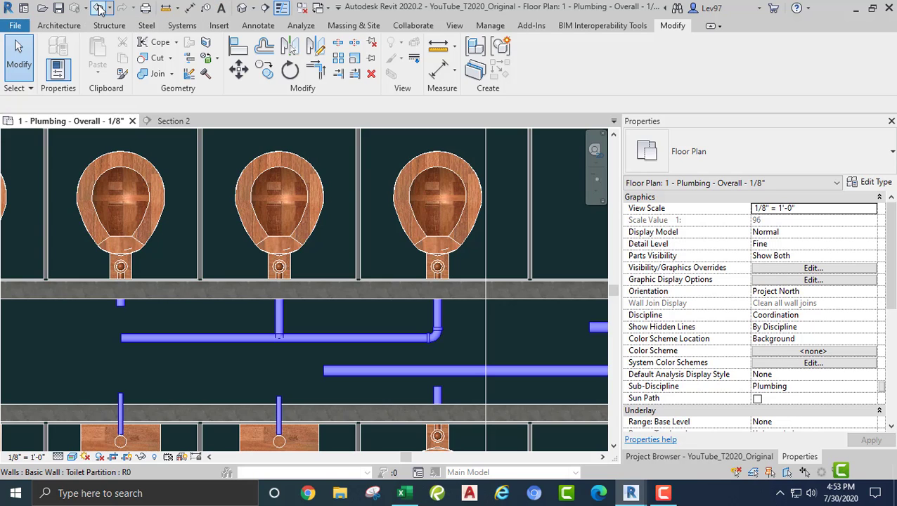
Stretch the middle toilet's cold water stub onto the 1 1/2" branch's centerline to join them with a tee
click(246, 329)
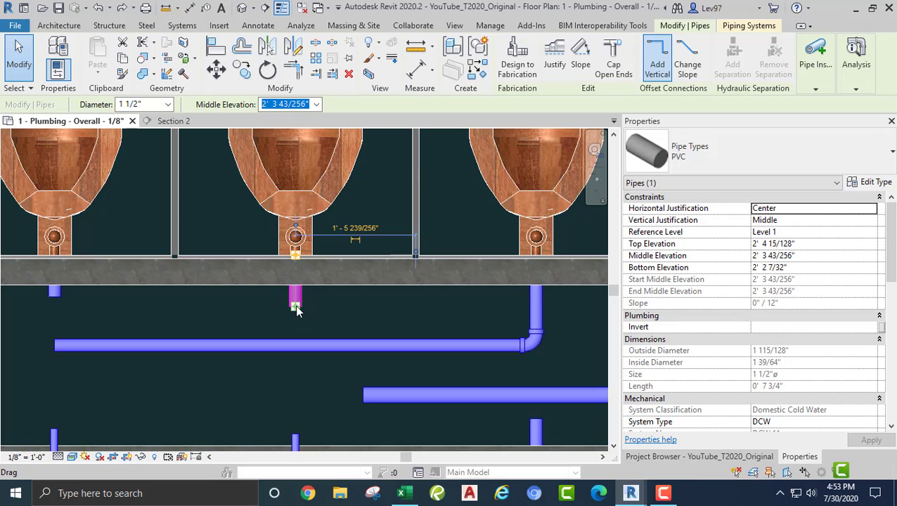
drag(296, 312, 295, 345)
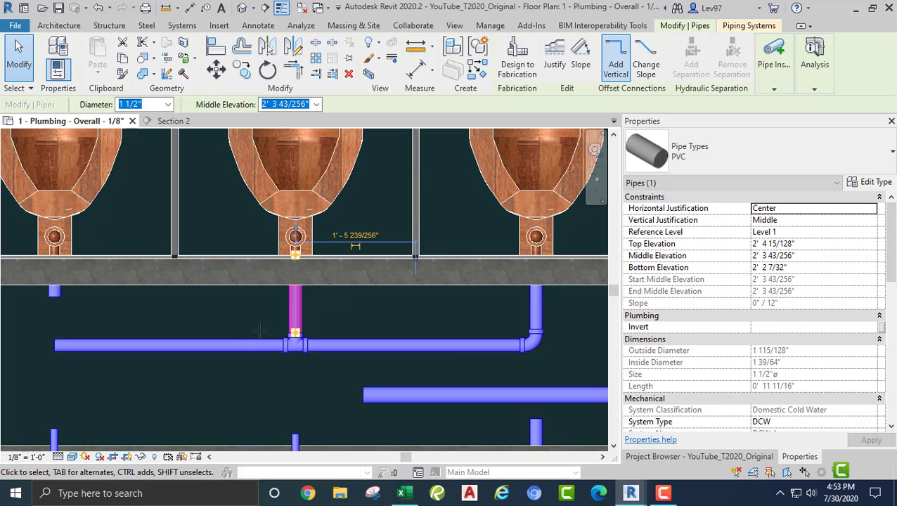
Undo the tee connection between the middle toilet's cold water stub and the 1 1/2" branch
click(250, 319)
middle_drag(293, 330, 426, 325)
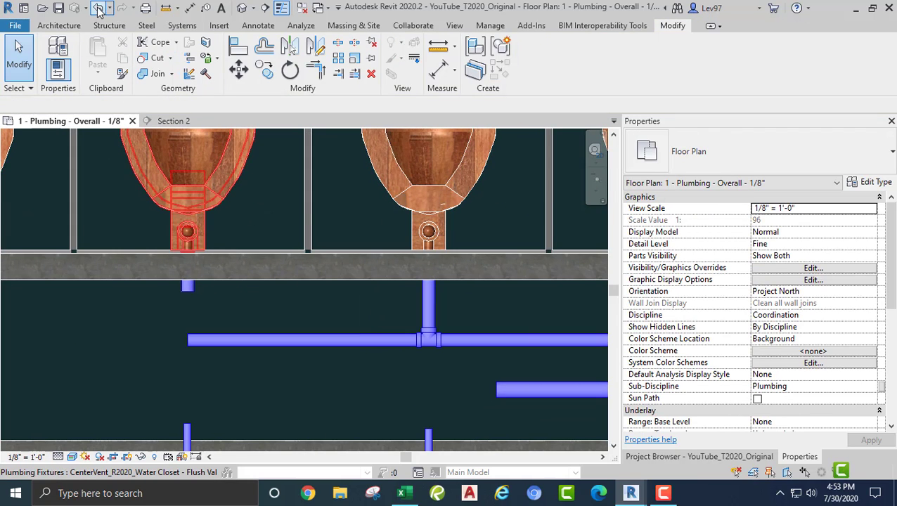
middle_drag(149, 300, 257, 306)
middle_drag(256, 341, 262, 341)
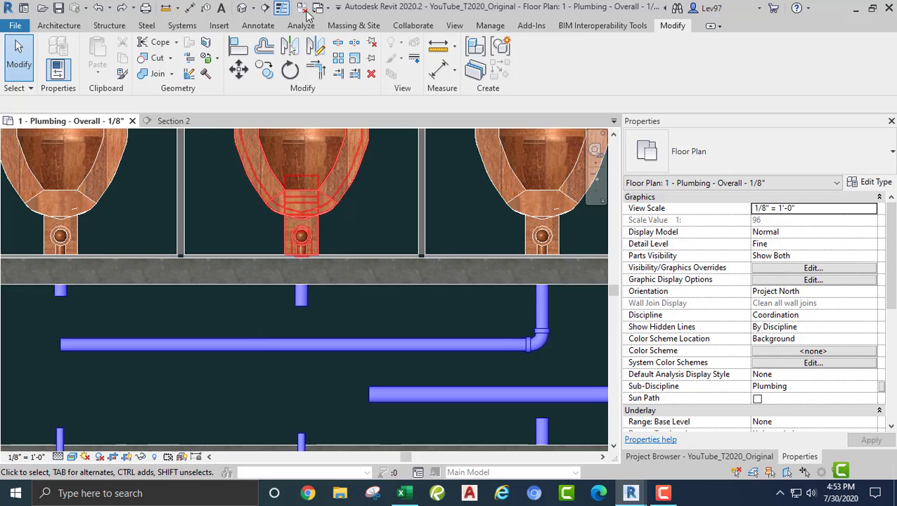
Try to extend the middle toilet's stub to the 1 1/2" branch with Trim/Extend Single Element, and undo the extension
click(338, 73)
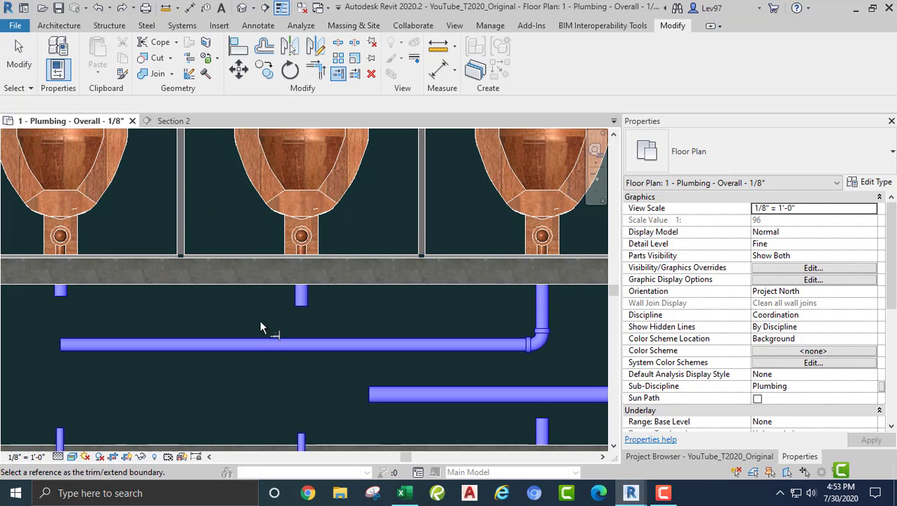
click(266, 343)
click(311, 302)
key(Escape)
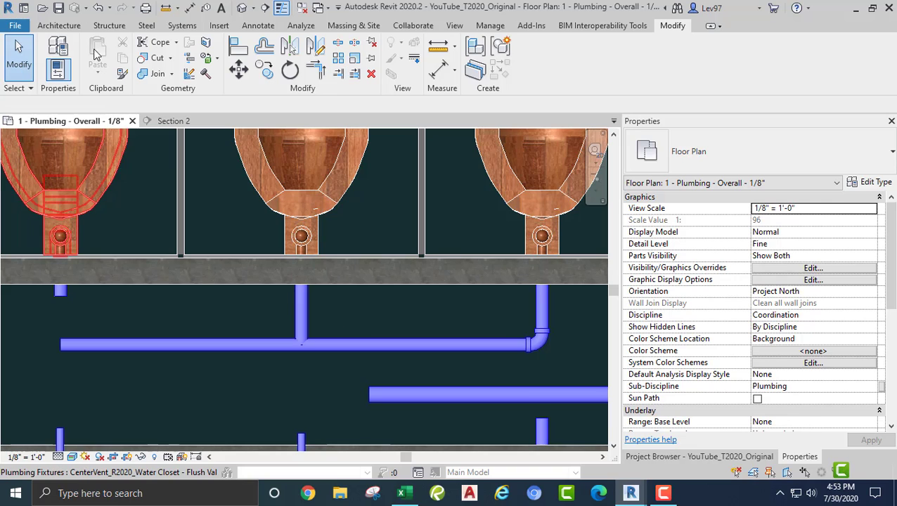
click(98, 8)
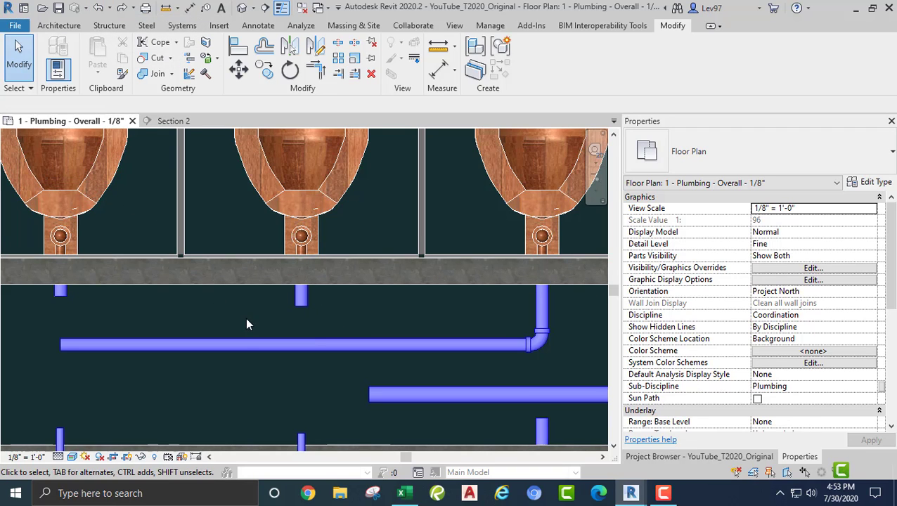
Stretch the open end of the middle toilet's stub onto the 1 1/2" branch's centerline to form a tee
middle_drag(246, 317, 268, 321)
click(322, 301)
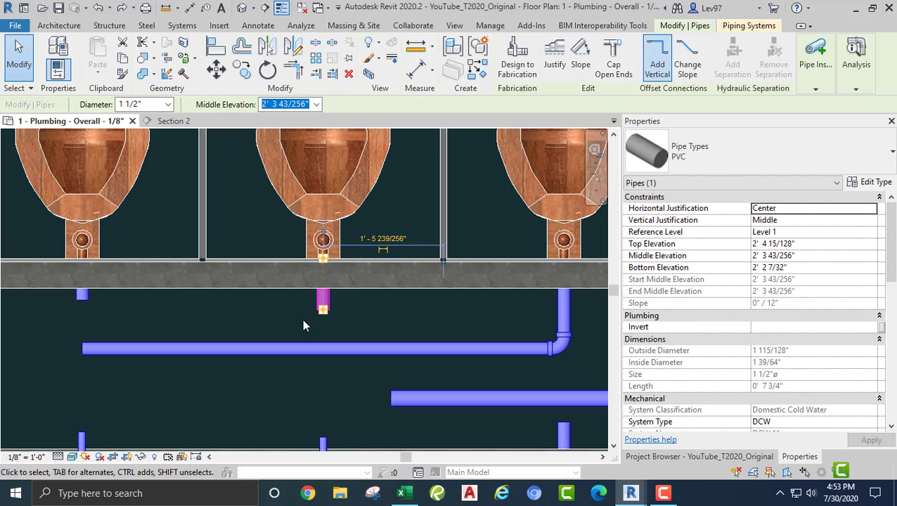
drag(322, 313, 274, 339)
click(263, 321)
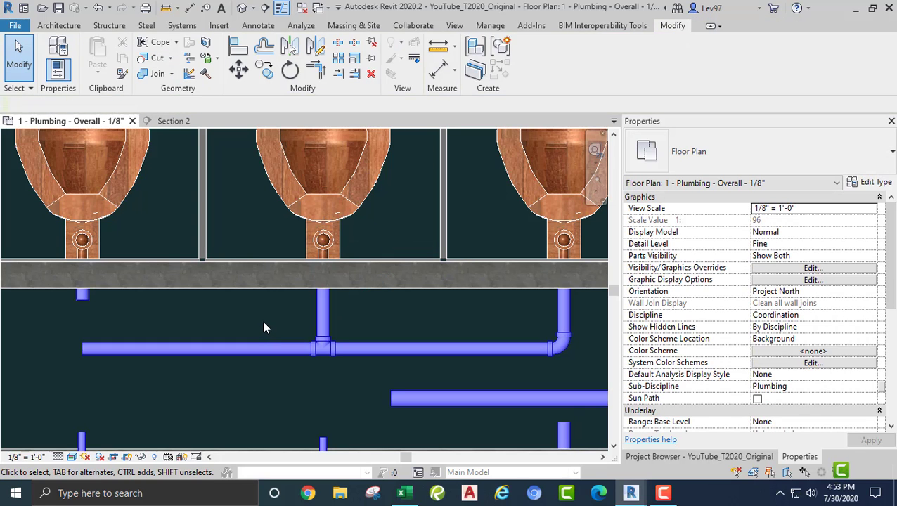
Stretch the 1 1/2" branch's open end left past the third toilet's stub, making its last segment about 4'-10" long
middle_drag(264, 329, 380, 304)
scroll(252, 320, up, 2)
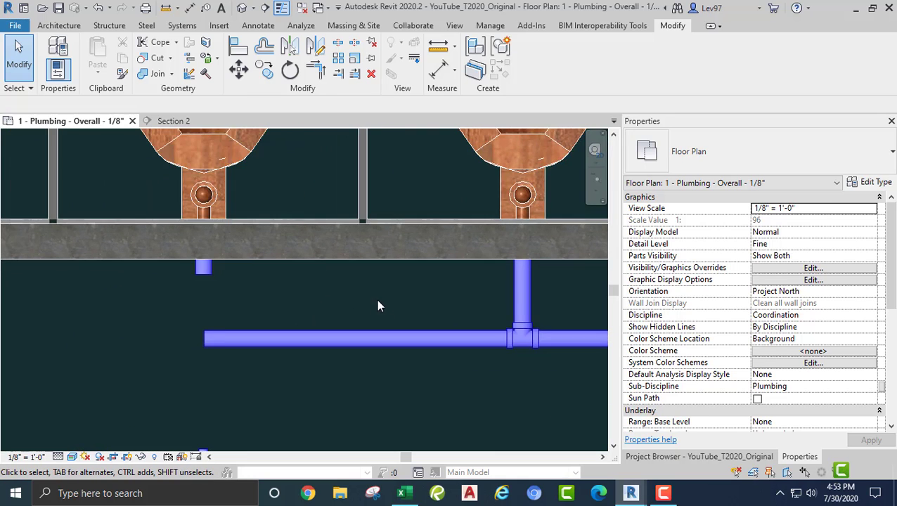
scroll(376, 300, down, 2)
scroll(331, 306, down, 2)
scroll(365, 308, up, 1)
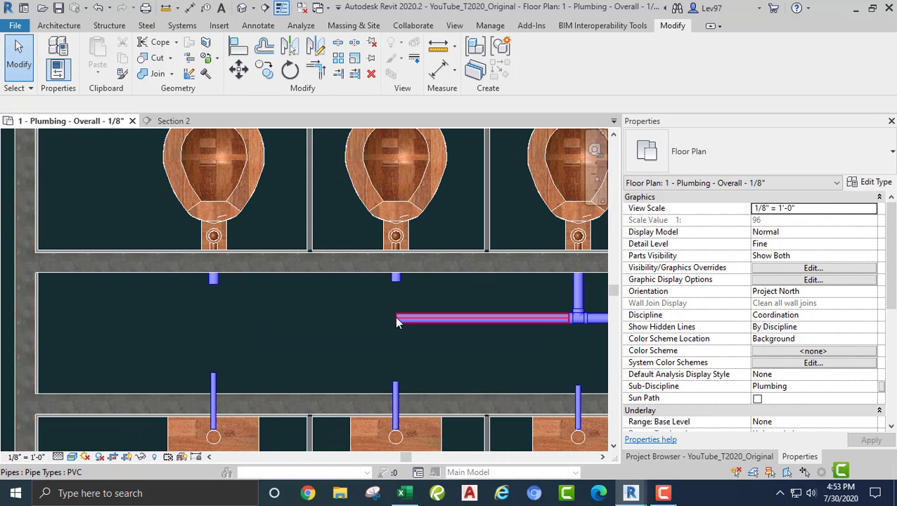
click(384, 327)
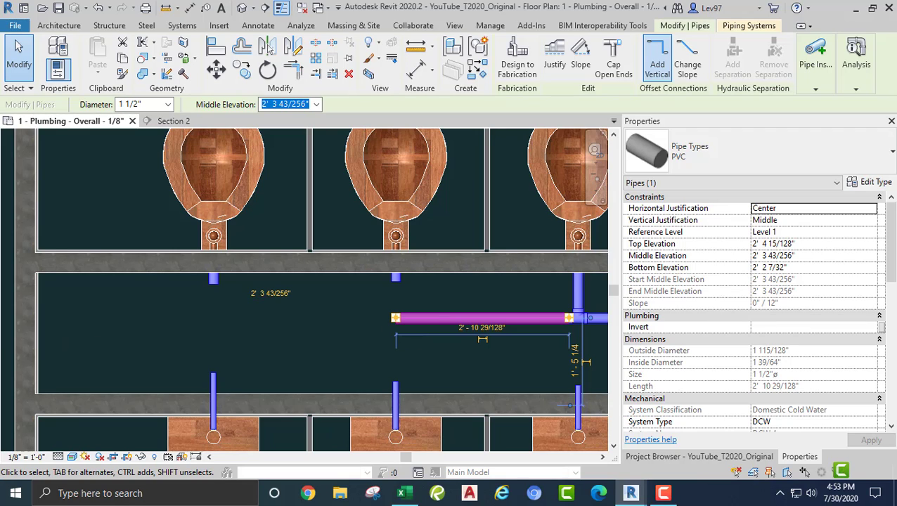
middle_drag(149, 312, 267, 350)
click(406, 328)
scroll(398, 326, down, 1)
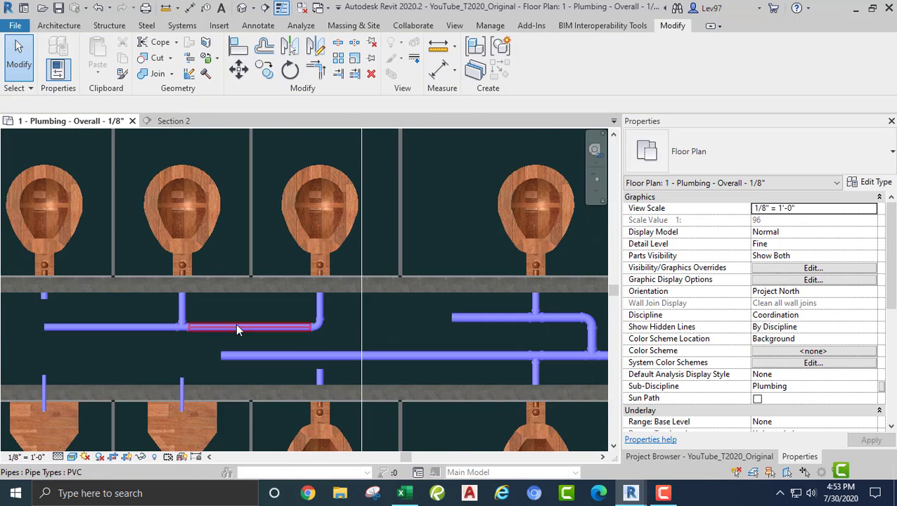
middle_drag(248, 303, 561, 296)
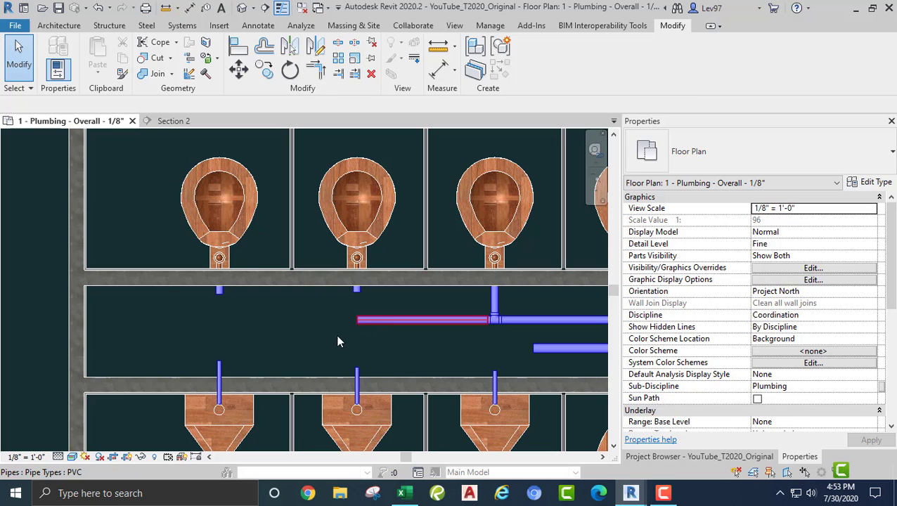
click(355, 321)
click(357, 321)
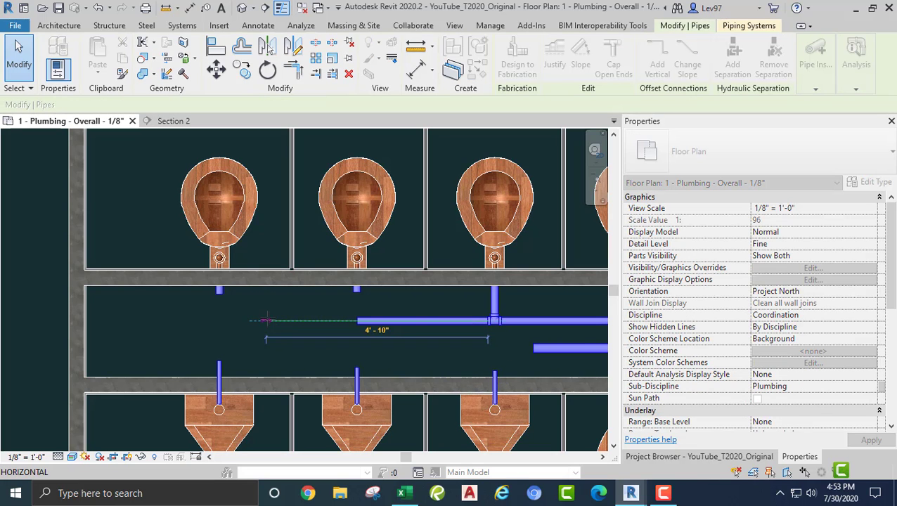
click(265, 341)
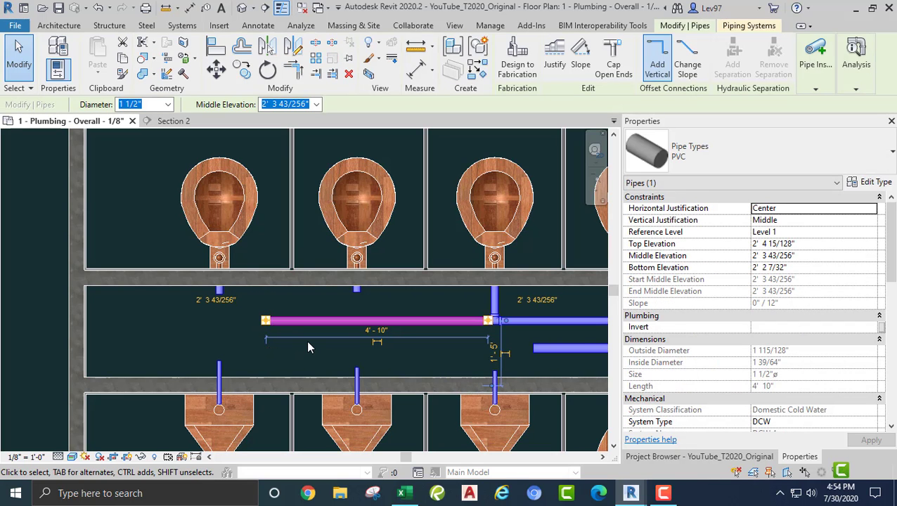
key(Escape)
Try to extend the third toilet's stub to the lengthened branch with Trim/Extend Single Element, and undo the extension
scroll(362, 352, up, 5)
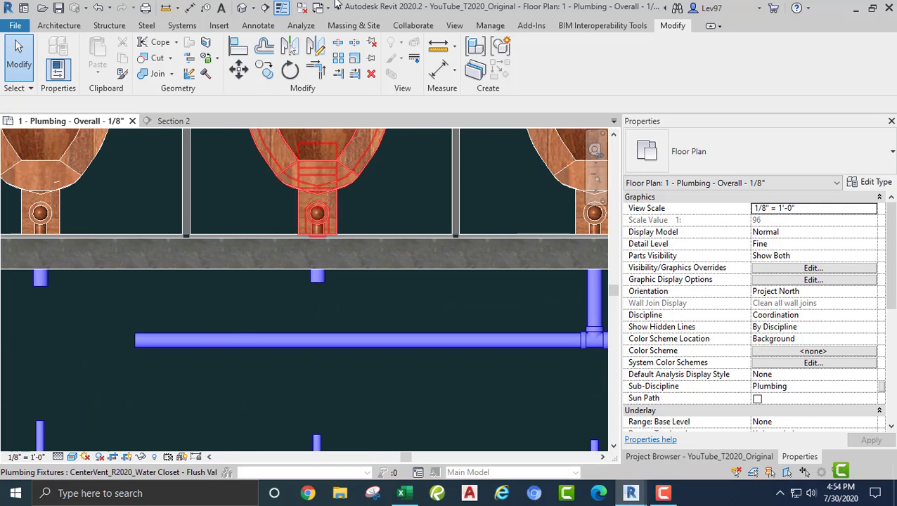
key(t)
key(r)
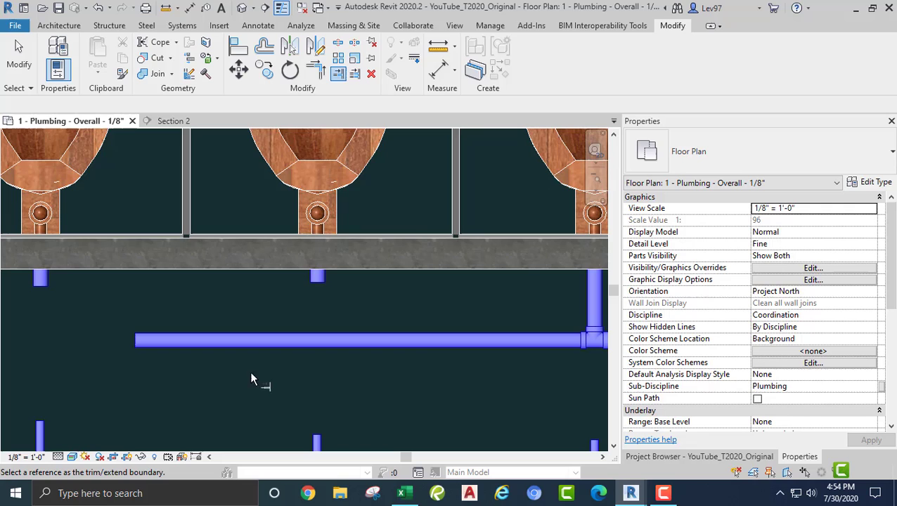
click(288, 340)
click(318, 280)
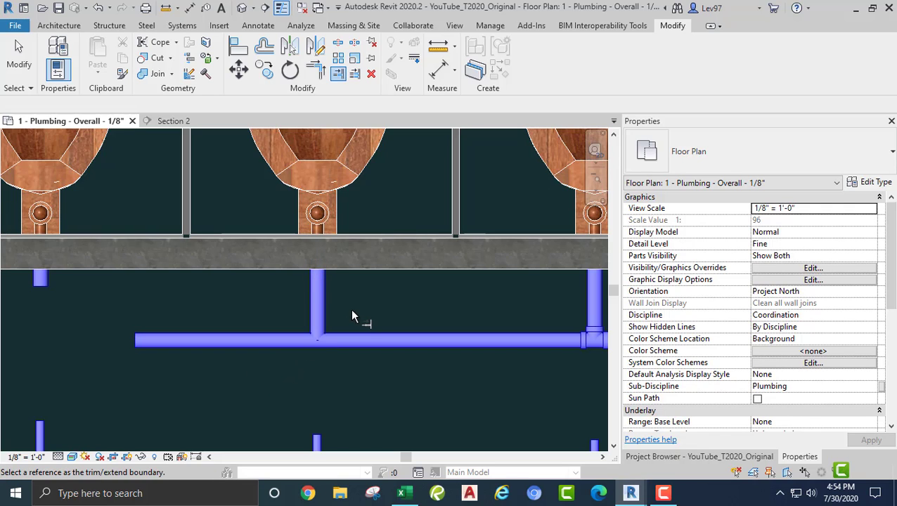
key(Escape)
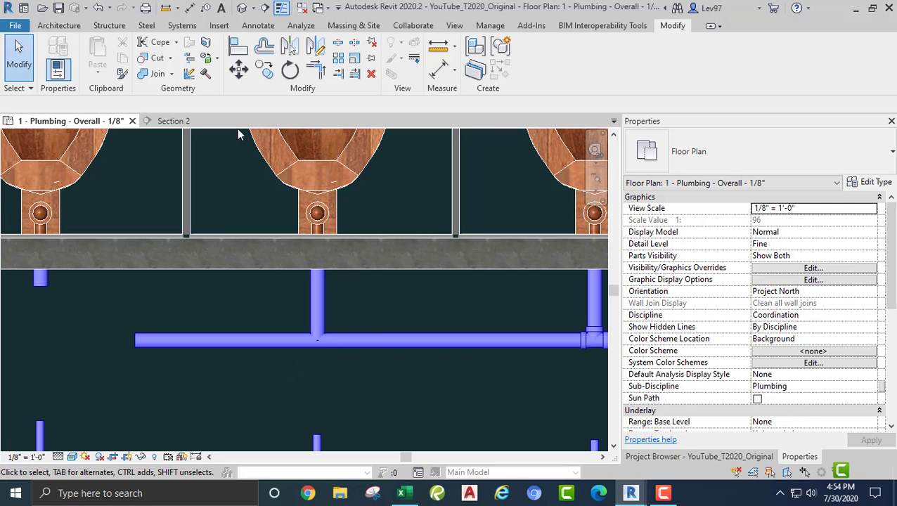
click(99, 8)
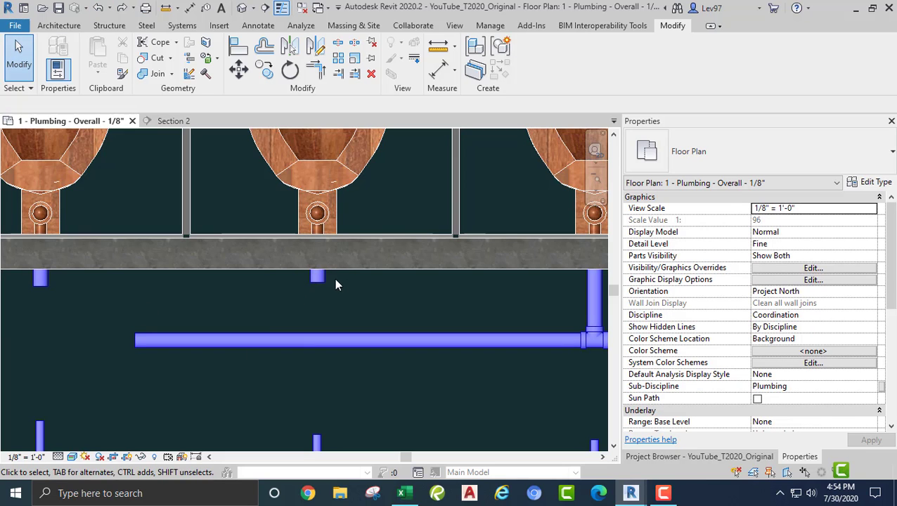
Stretch the third toilet's stub onto the 1 1/2" branch's centerline to join them with a tee
click(316, 279)
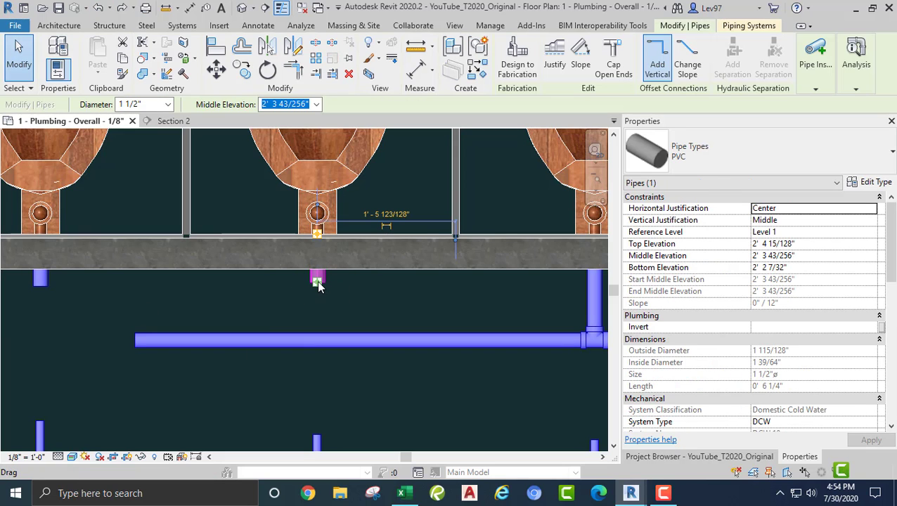
drag(316, 281, 318, 339)
click(258, 307)
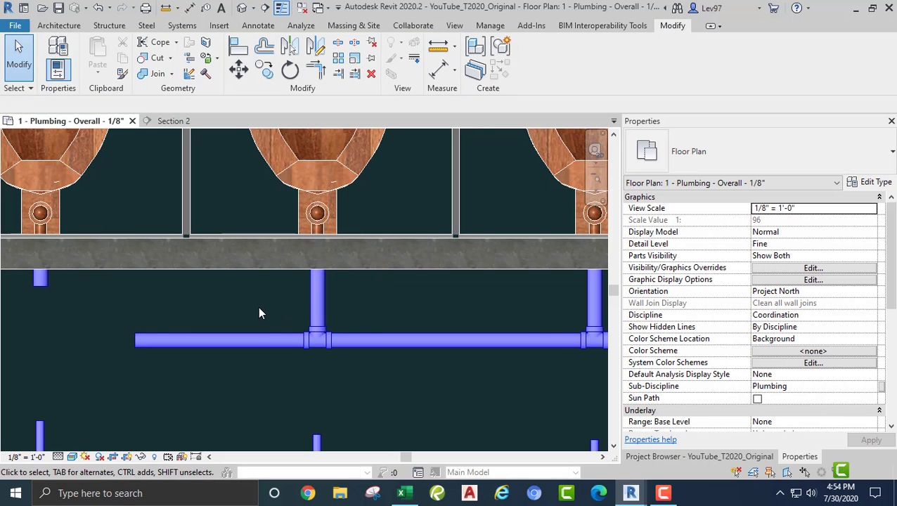
Join the leftmost toilet's stub and the branch's open end in an elbow with Trim/Extend to Corner
scroll(243, 314, down, 2)
middle_drag(243, 314, 342, 319)
click(296, 337)
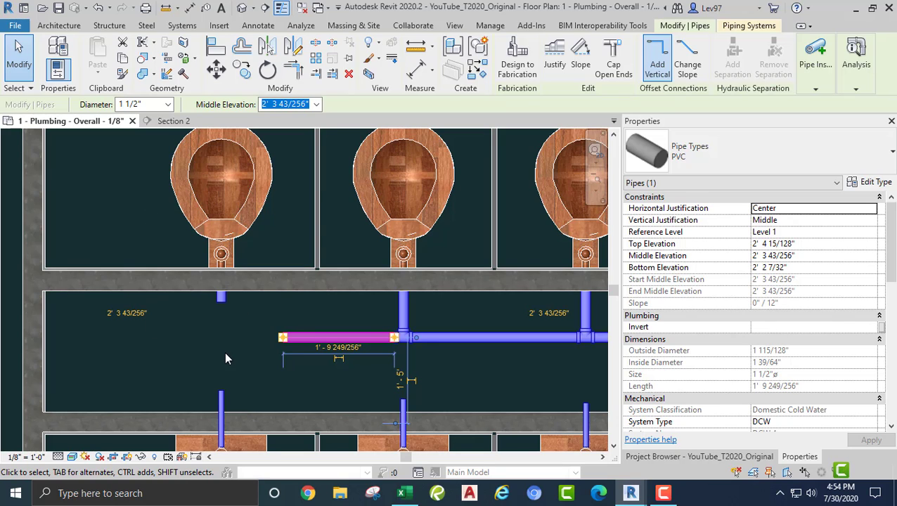
click(229, 353)
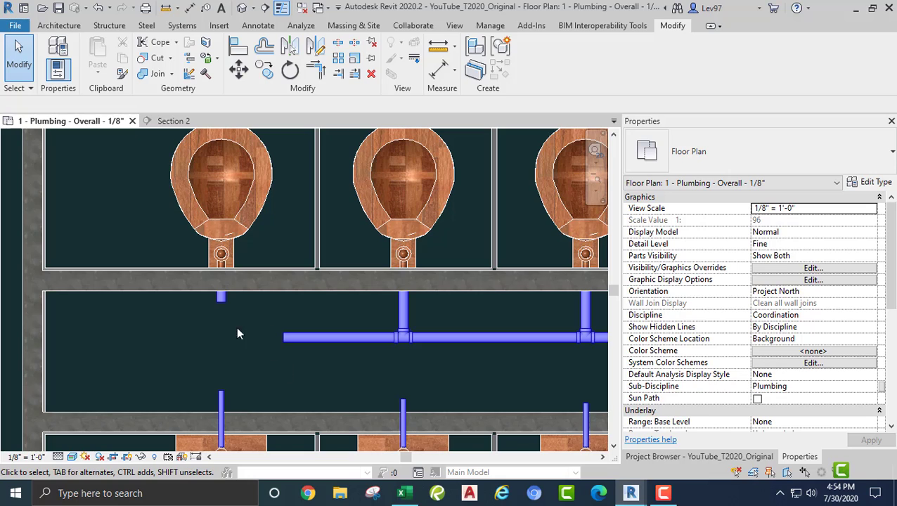
click(321, 73)
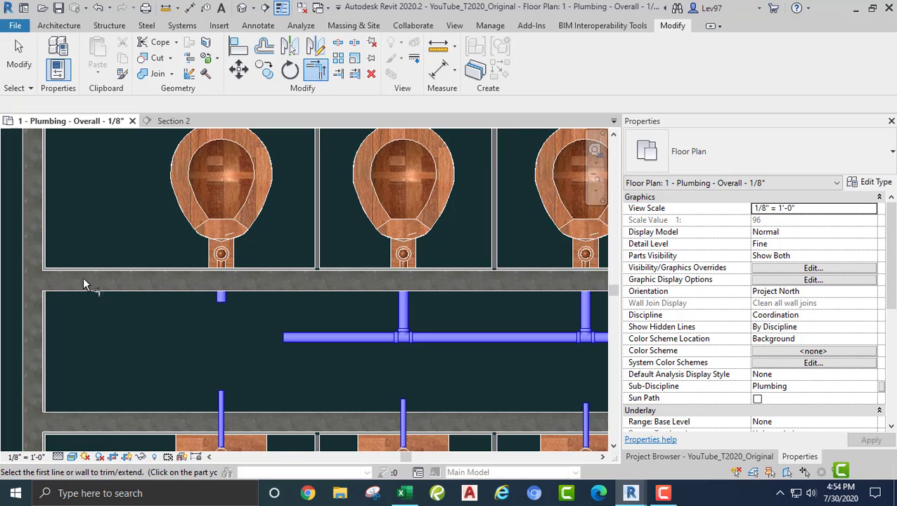
click(220, 301)
click(301, 337)
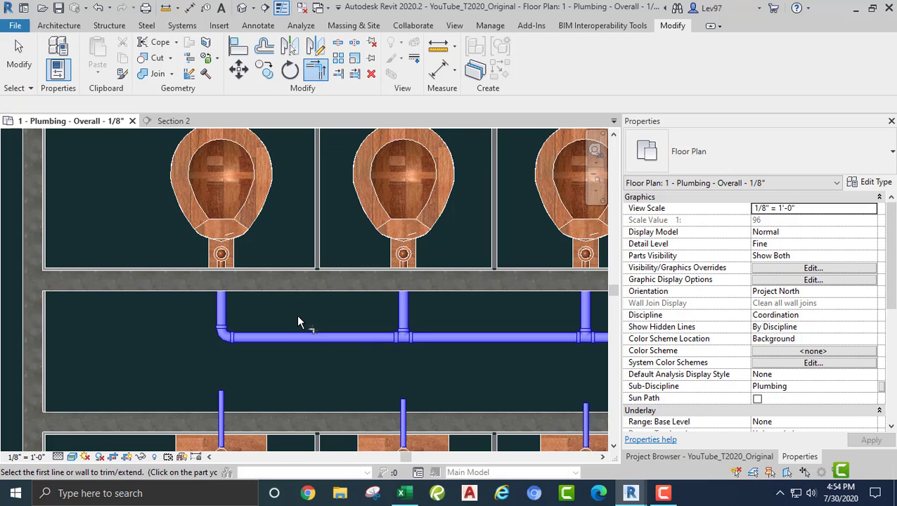
key(Escape)
Align the 1 1/2" branch to the centerline of the upper 2" cold water main across the section line
scroll(297, 316, down, 4)
middle_drag(395, 318, 170, 323)
scroll(372, 334, up, 4)
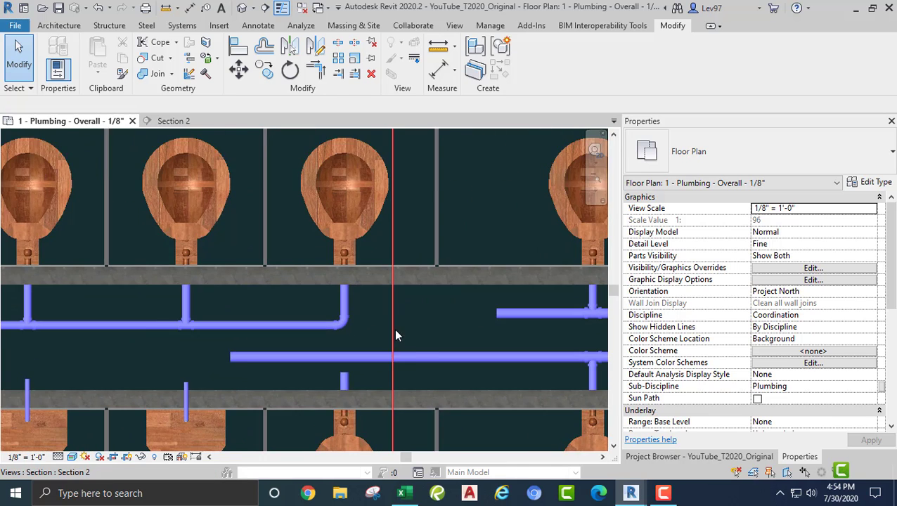
middle_drag(495, 314, 552, 292)
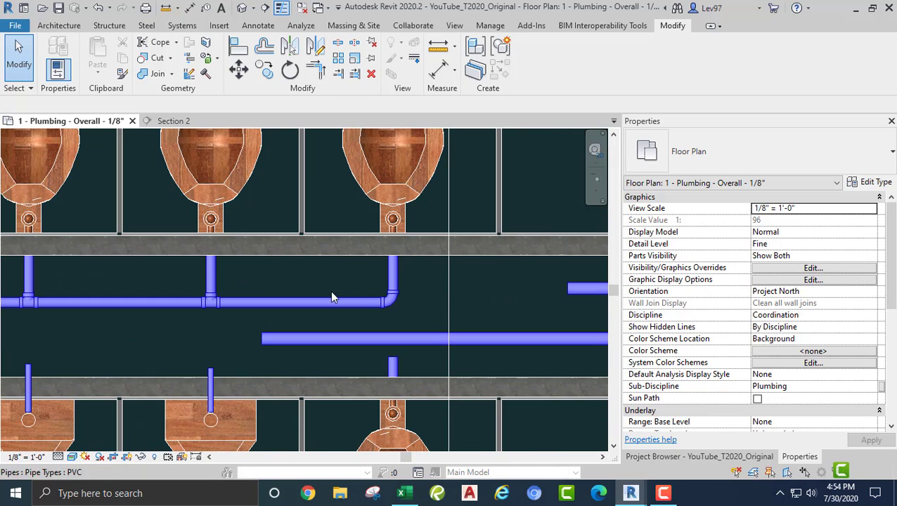
scroll(284, 279, down, 1)
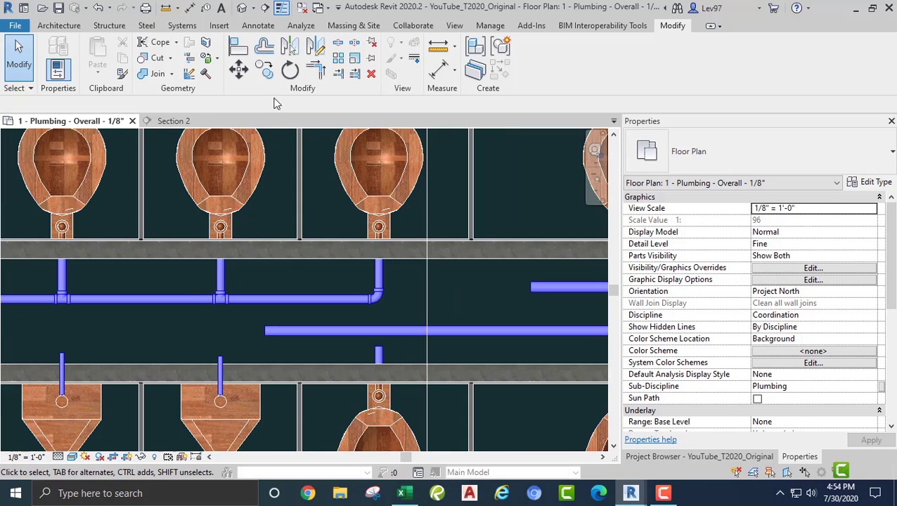
click(237, 46)
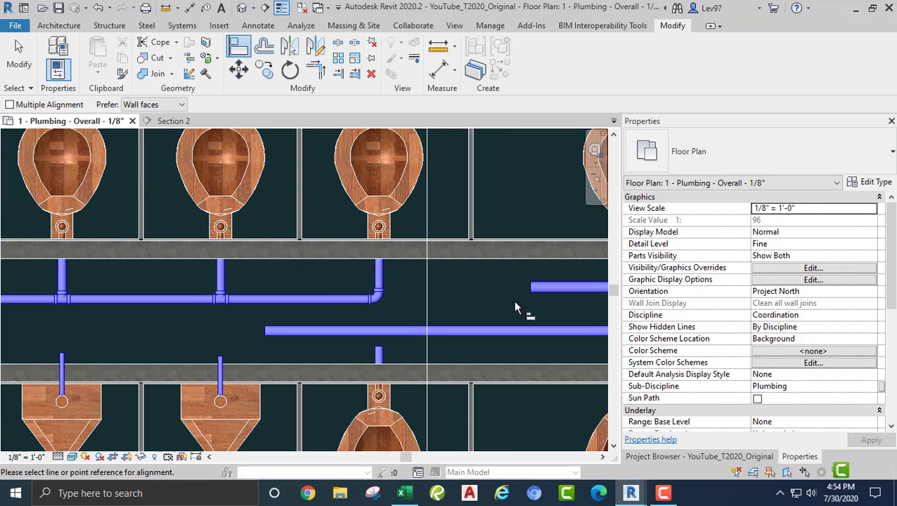
click(553, 287)
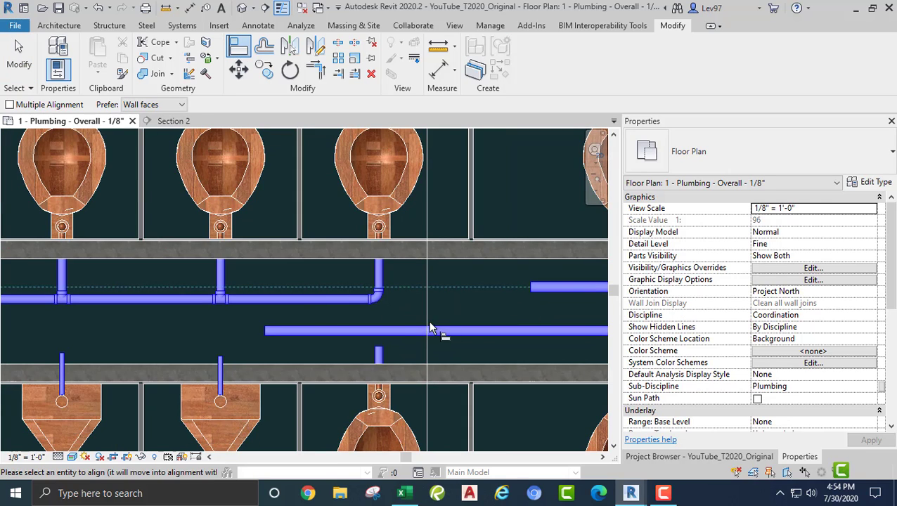
click(313, 299)
key(Escape)
Convert the branch's elbow beside the section line to a tee opening toward the upper 2" main
click(375, 285)
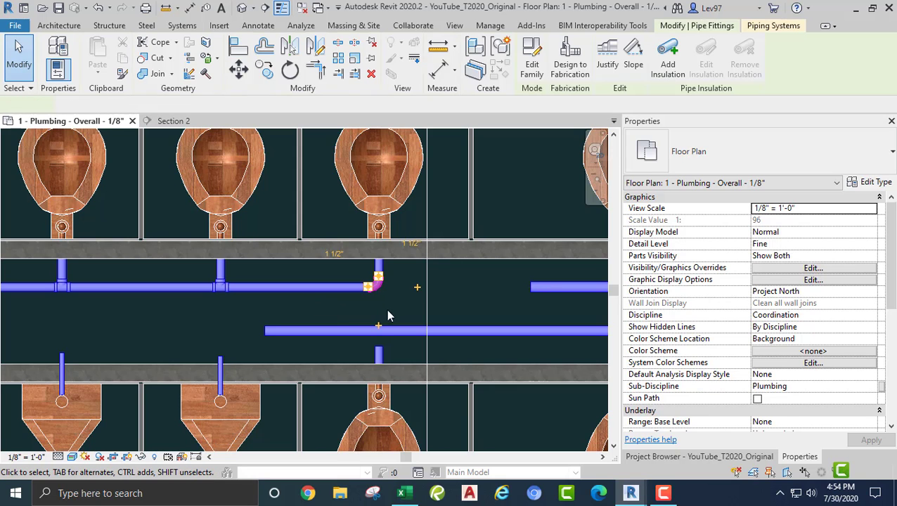
scroll(394, 301, up, 1)
click(431, 281)
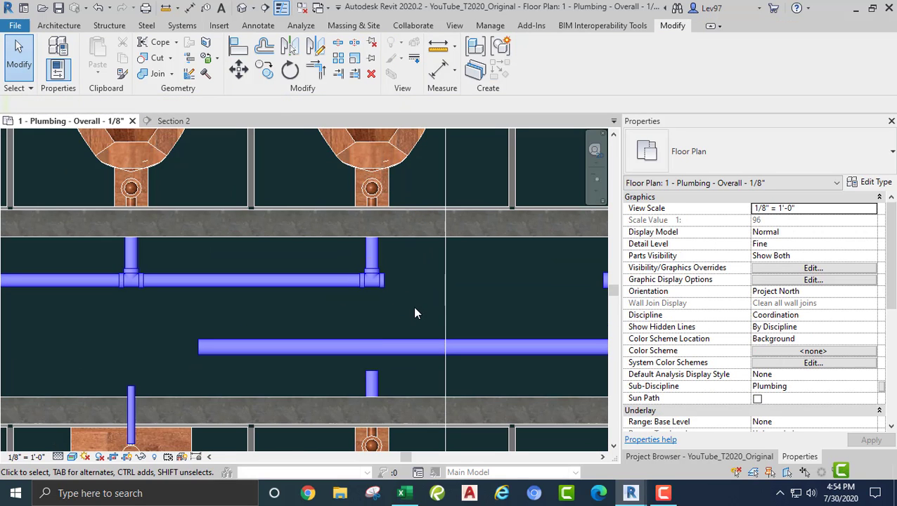
Draw a 1 1/2" pipe from the converted tee's open end to the open end of the upper 2" main
click(374, 285)
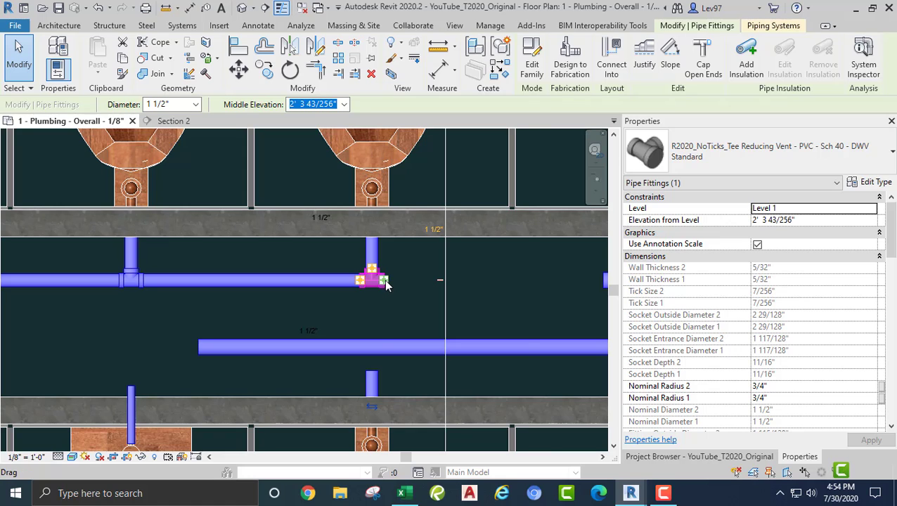
right_click(387, 282)
click(426, 187)
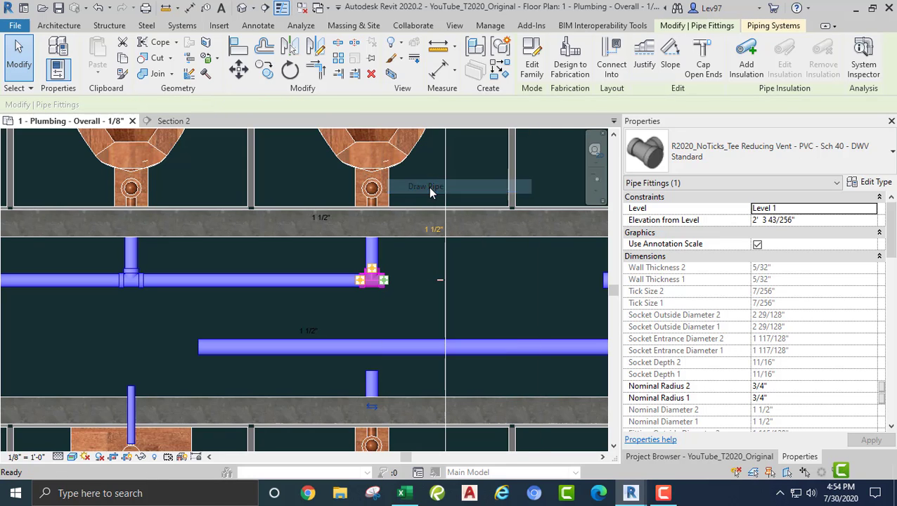
middle_drag(536, 280, 393, 277)
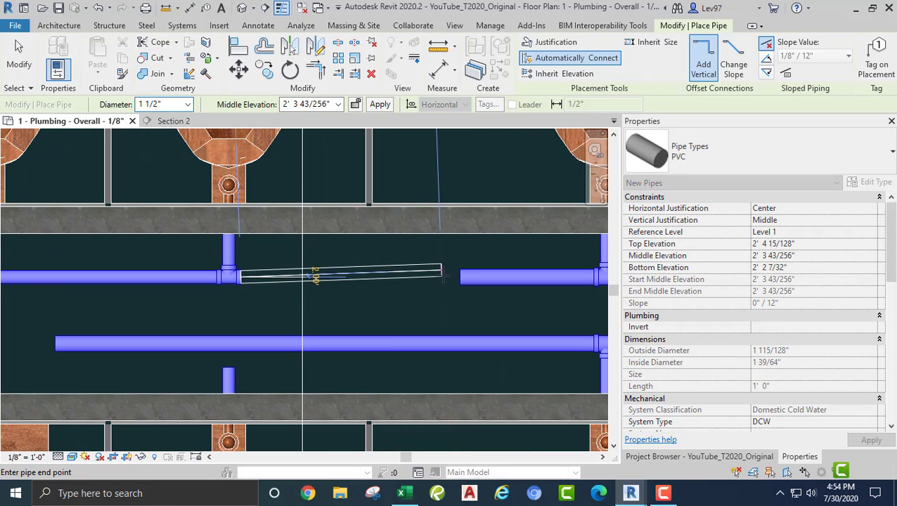
click(461, 277)
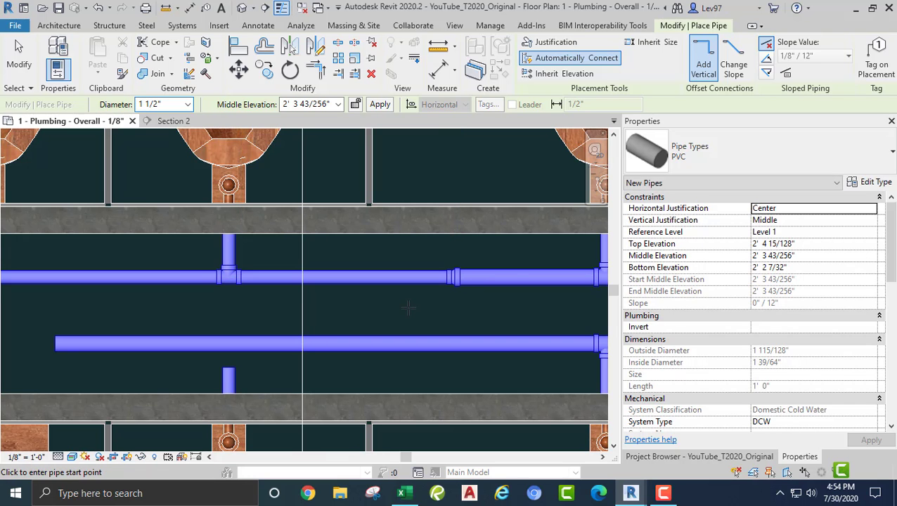
key(Escape)
scroll(415, 315, down, 2)
middle_drag(415, 315, 326, 291)
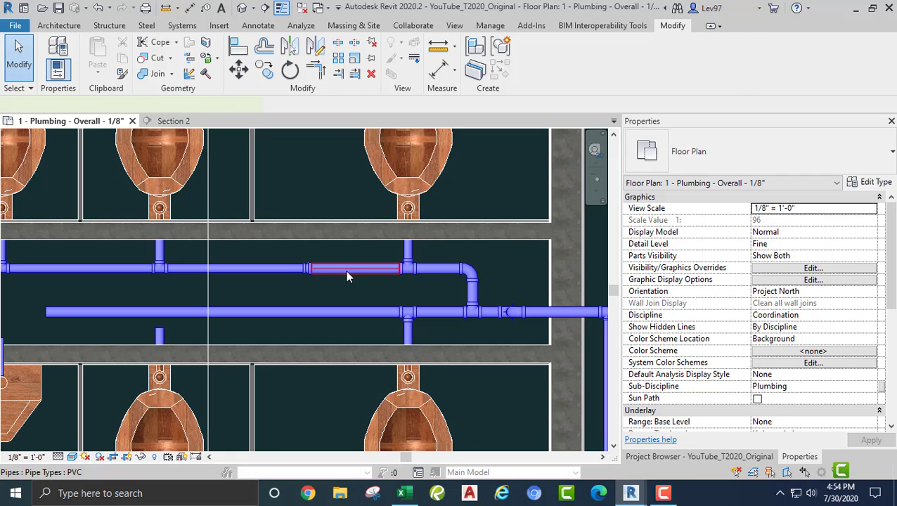
click(345, 271)
click(335, 292)
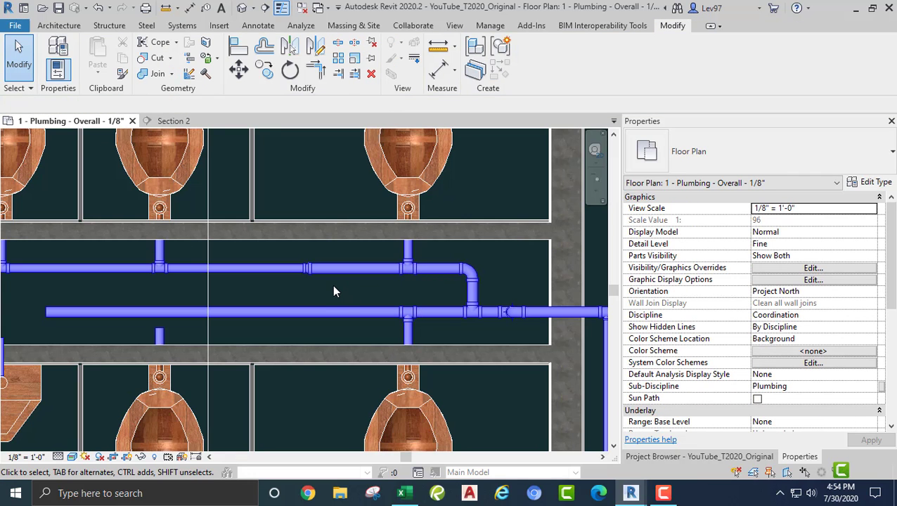
Try to stretch the lower toilet's cold water stub beside the section line onto the lower 2" main to form a tee
scroll(333, 293, down, 3)
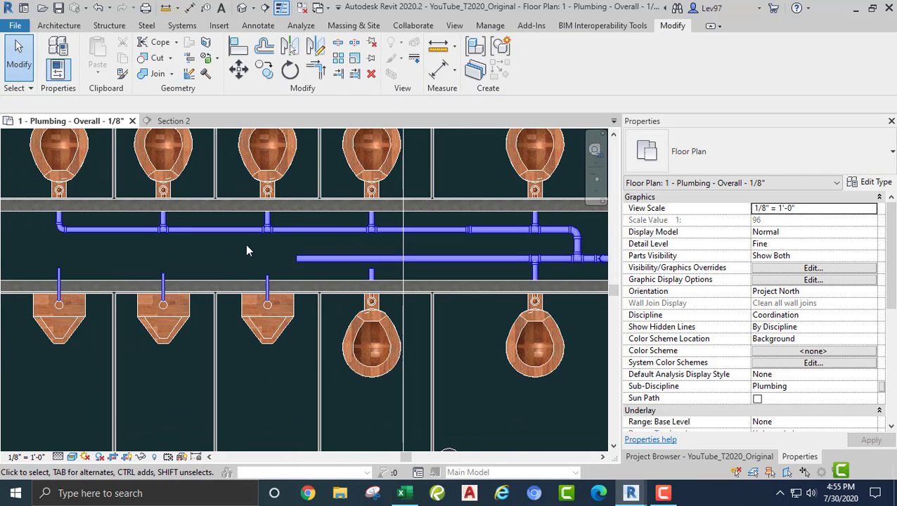
middle_drag(236, 251, 255, 254)
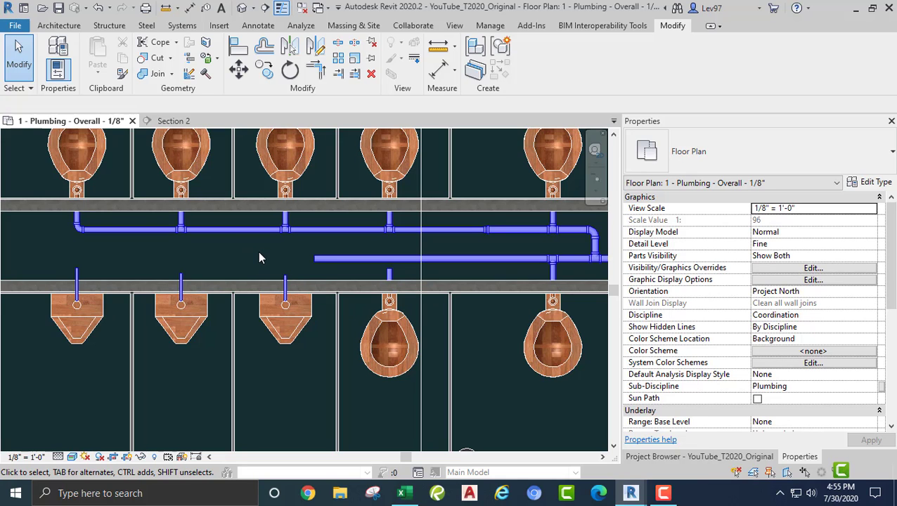
middle_drag(259, 258, 149, 270)
scroll(261, 265, up, 3)
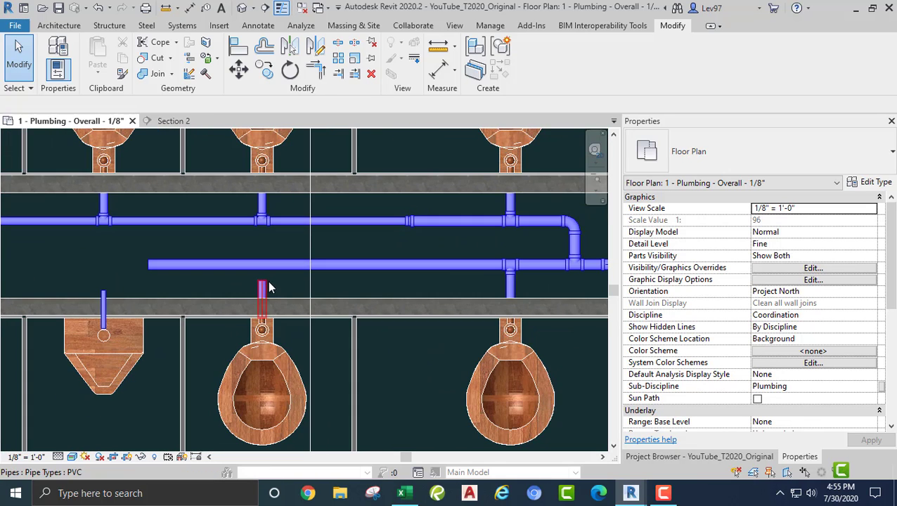
click(261, 290)
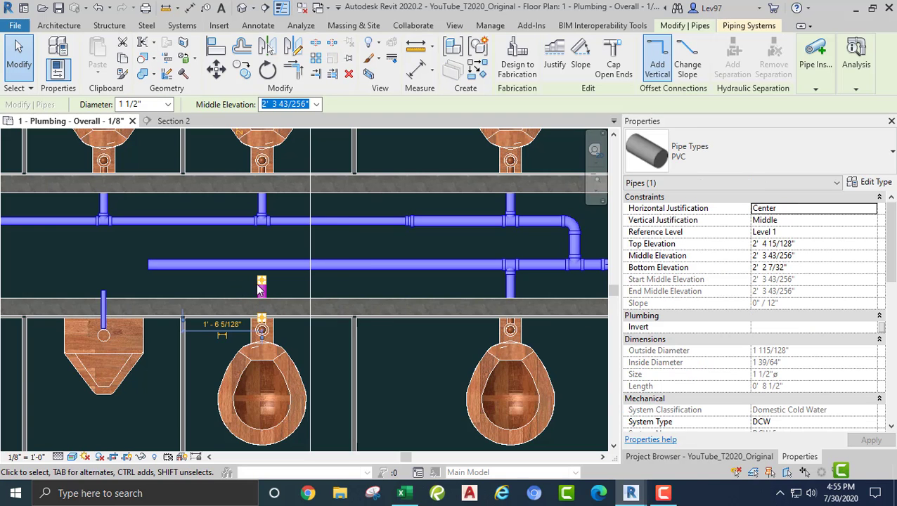
drag(264, 284, 262, 265)
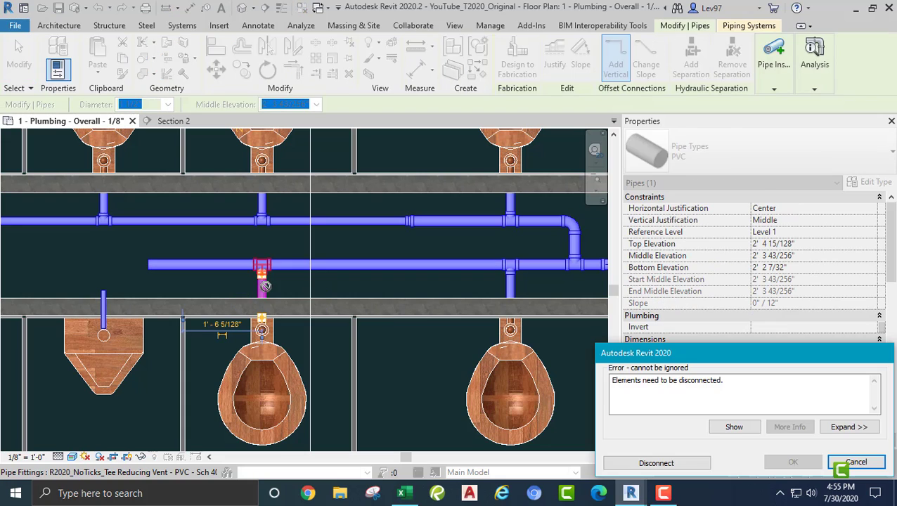
click(355, 288)
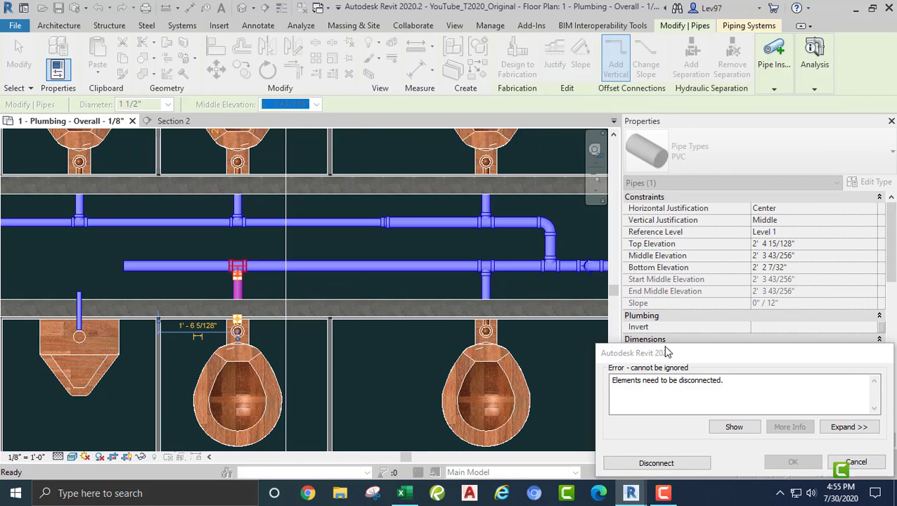
click(858, 462)
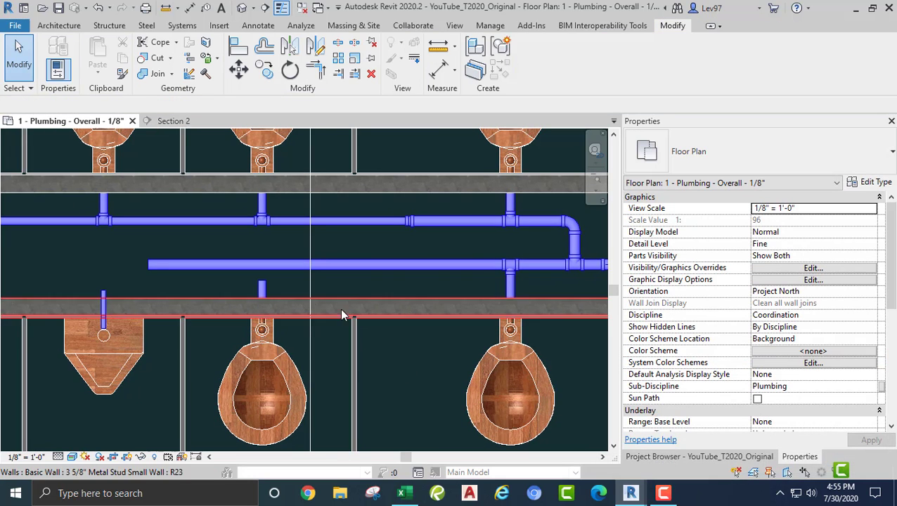
Examine the fixtures the lower main still has to serve: the toilet beside the section line and the three urinals
middle_drag(350, 290, 246, 319)
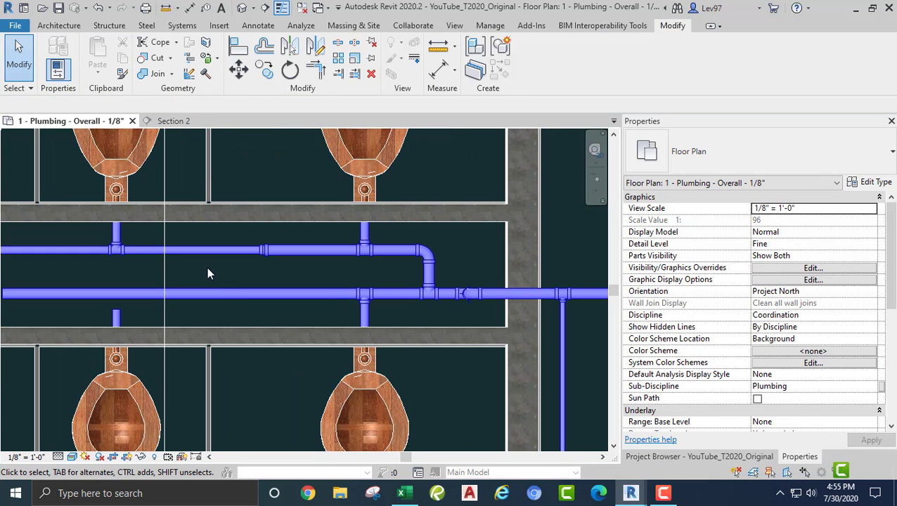
scroll(225, 274, down, 1)
middle_drag(226, 274, 341, 287)
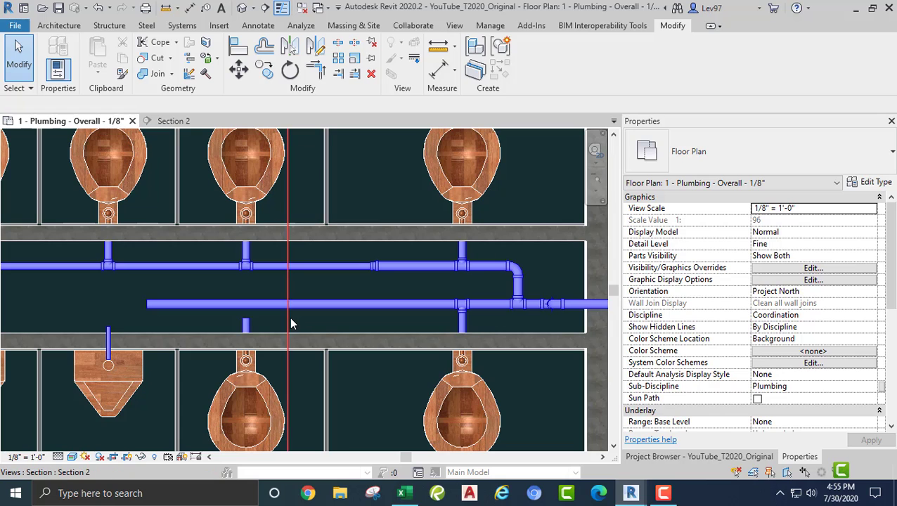
click(288, 326)
key(Escape)
scroll(305, 333, down, 2)
middle_drag(307, 332, 406, 244)
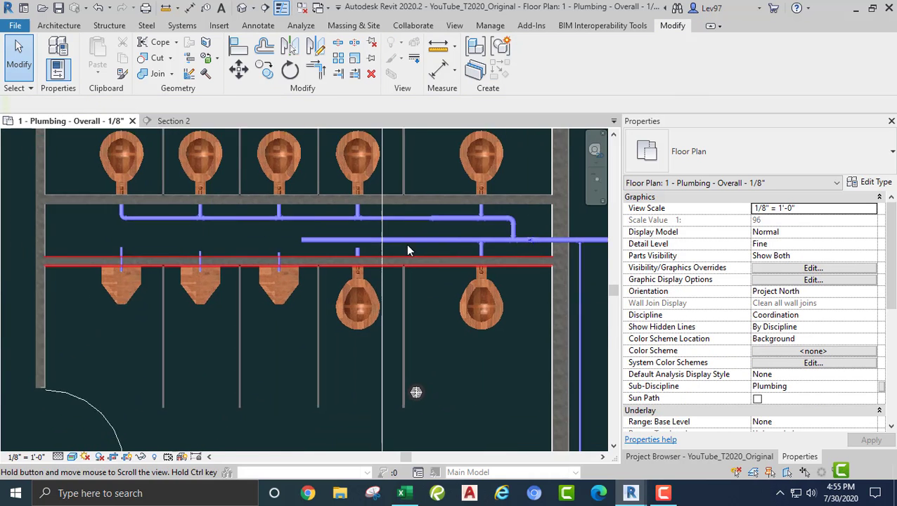
click(359, 318)
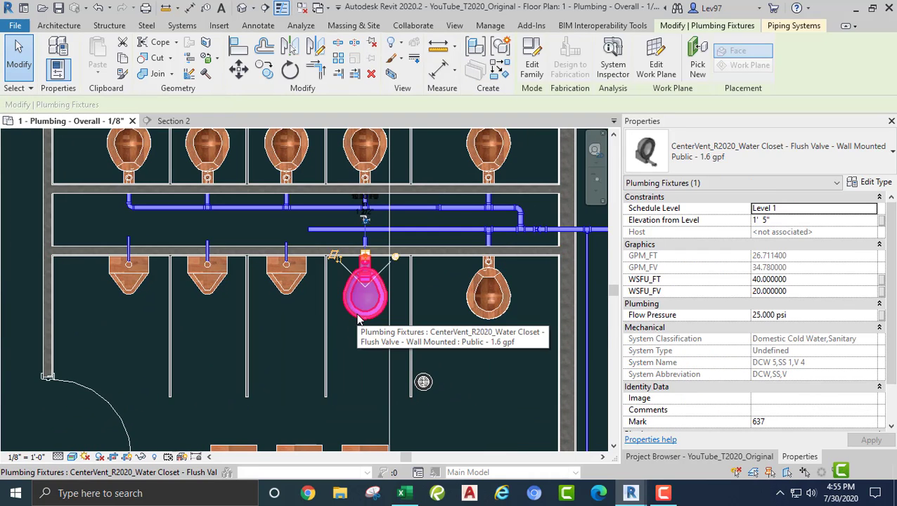
ctrl+click(288, 294)
ctrl+click(210, 292)
ctrl+click(131, 293)
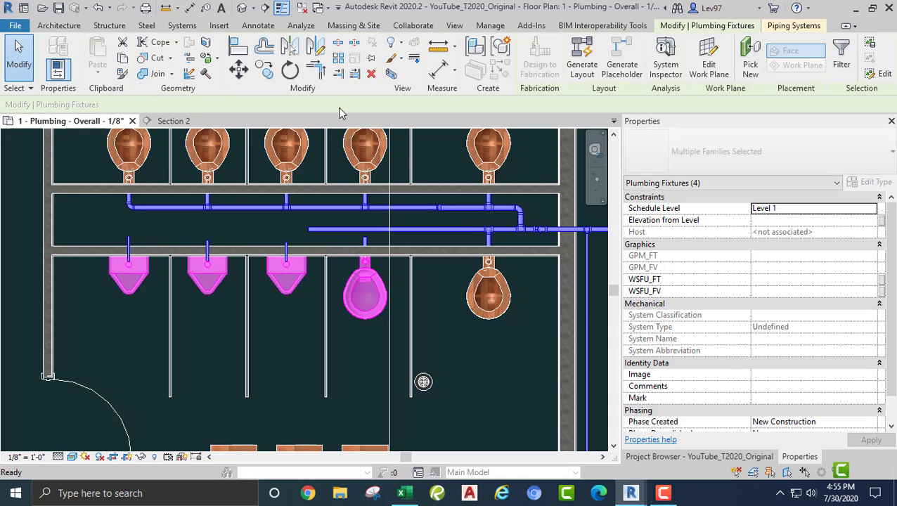
click(310, 323)
middle_drag(313, 329, 287, 358)
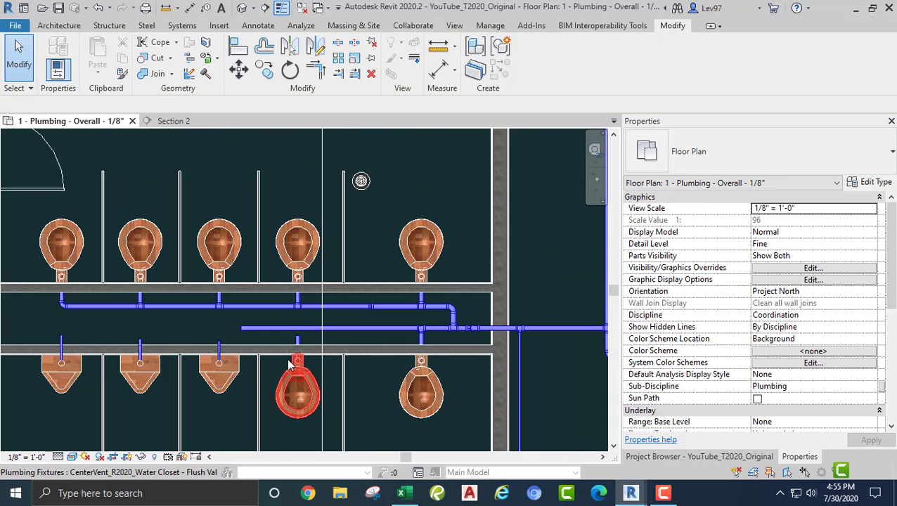
Stretch the lower toilet's 1 1/2" stub beside the section line onto the lower 2" main's centerline to join them with a tee
scroll(287, 358, up, 5)
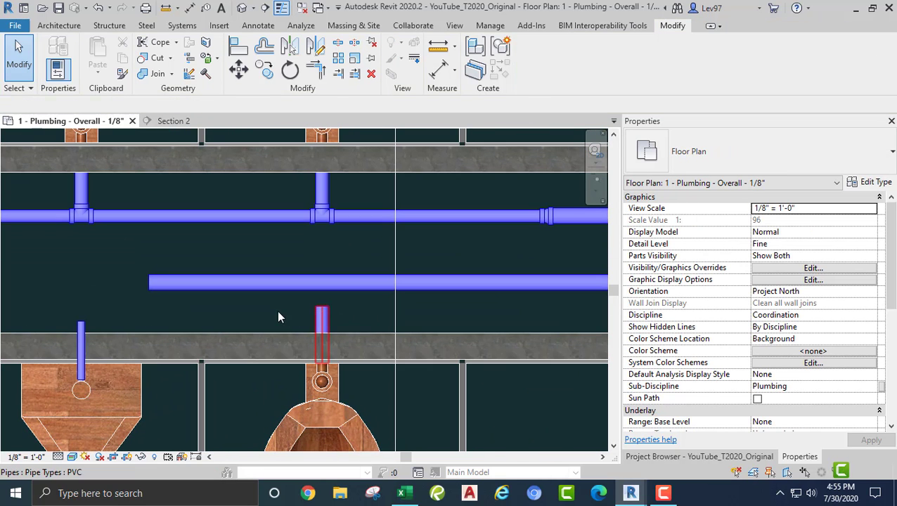
click(324, 315)
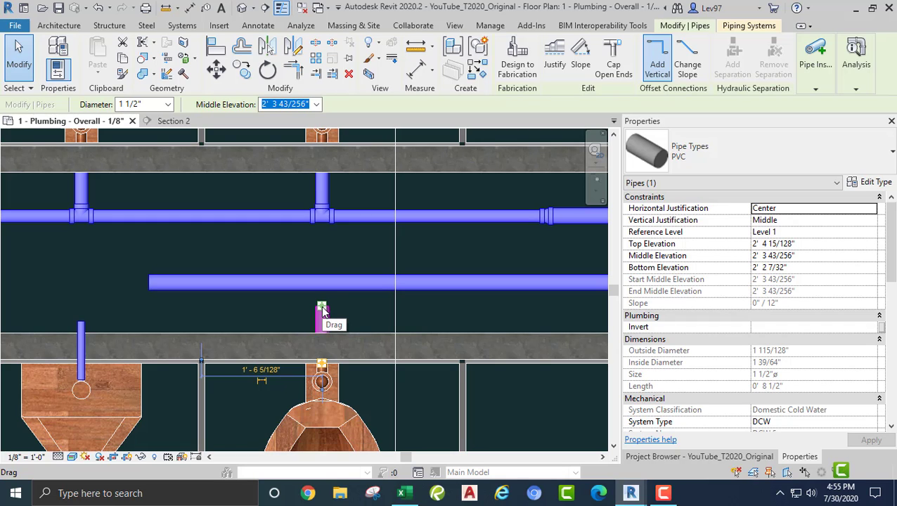
drag(322, 310, 322, 282)
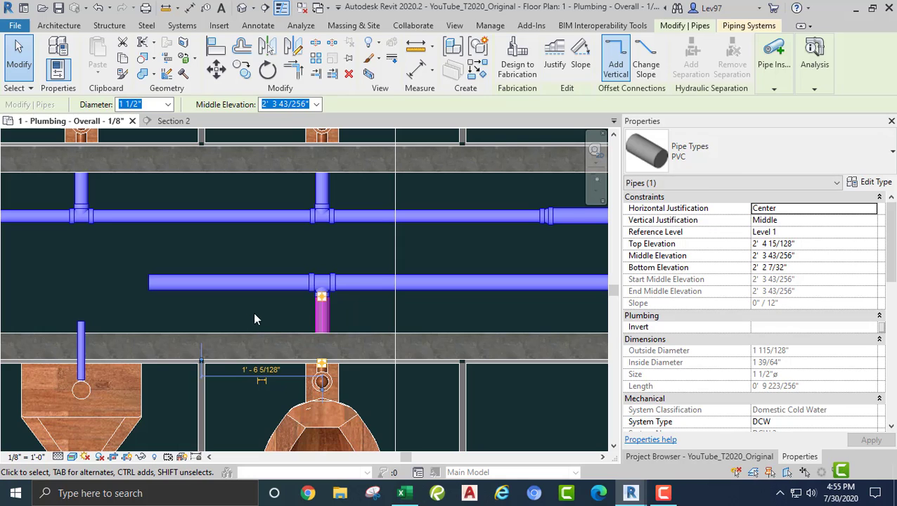
click(256, 313)
scroll(277, 315, down, 3)
middle_drag(276, 311, 406, 291)
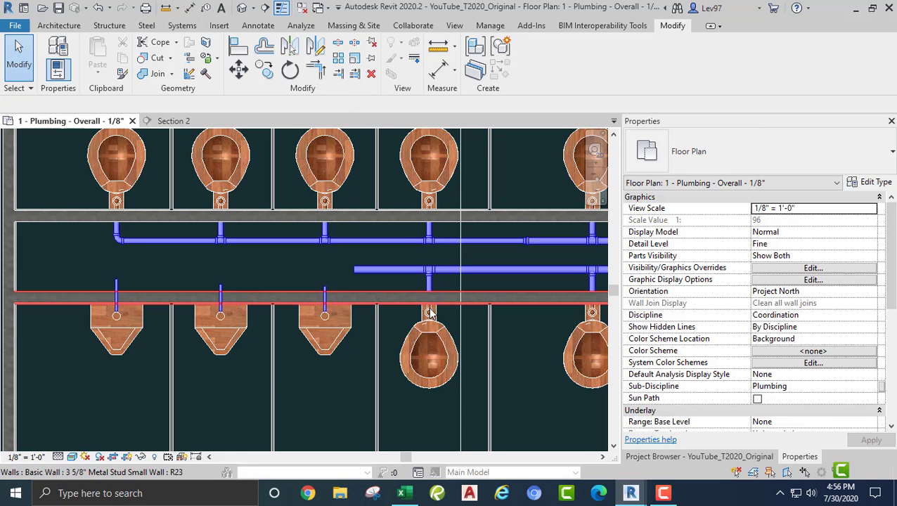
Set the diameter of the lower main's open-ended segment past the new toilet tee to 1"
click(429, 337)
click(307, 269)
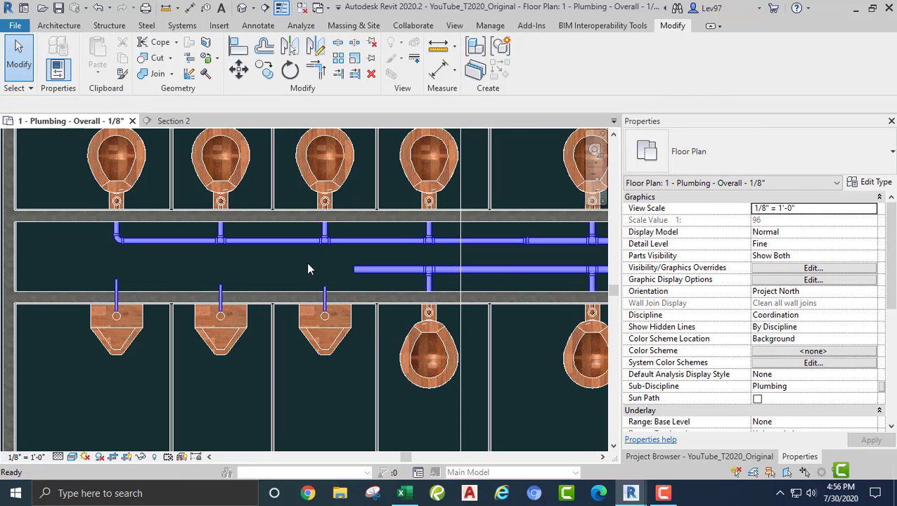
middle_drag(305, 266, 284, 270)
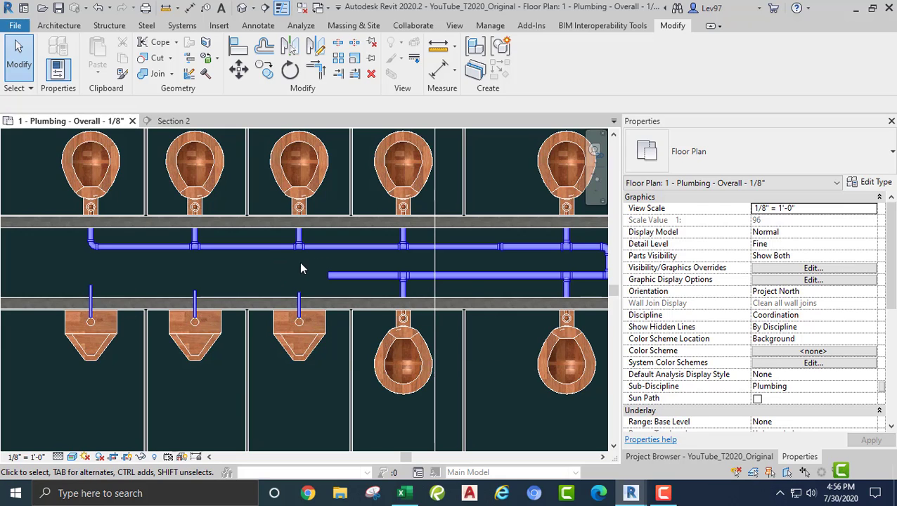
middle_drag(270, 285, 357, 293)
scroll(345, 284, up, 1)
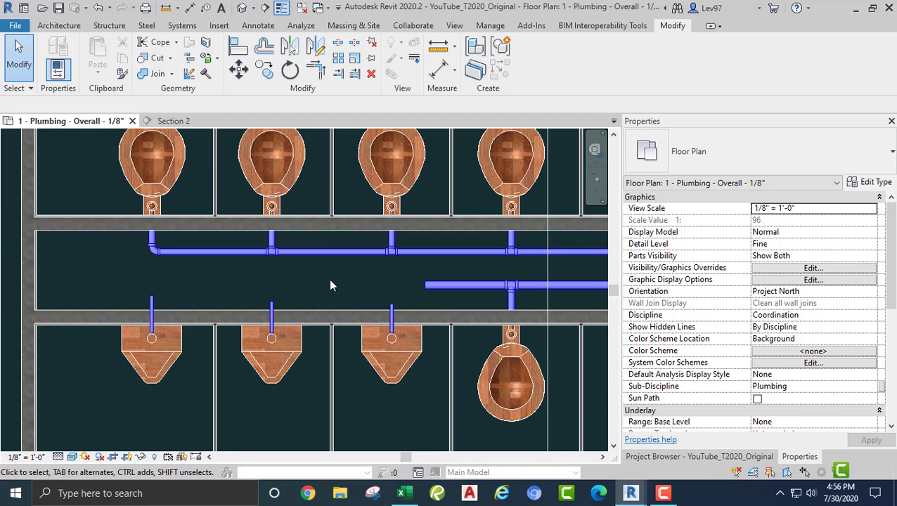
click(430, 285)
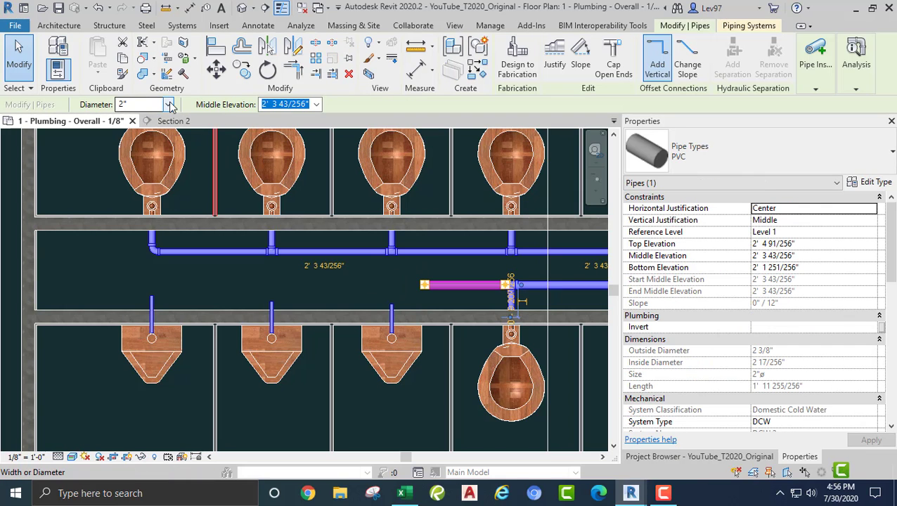
click(144, 105)
click(135, 137)
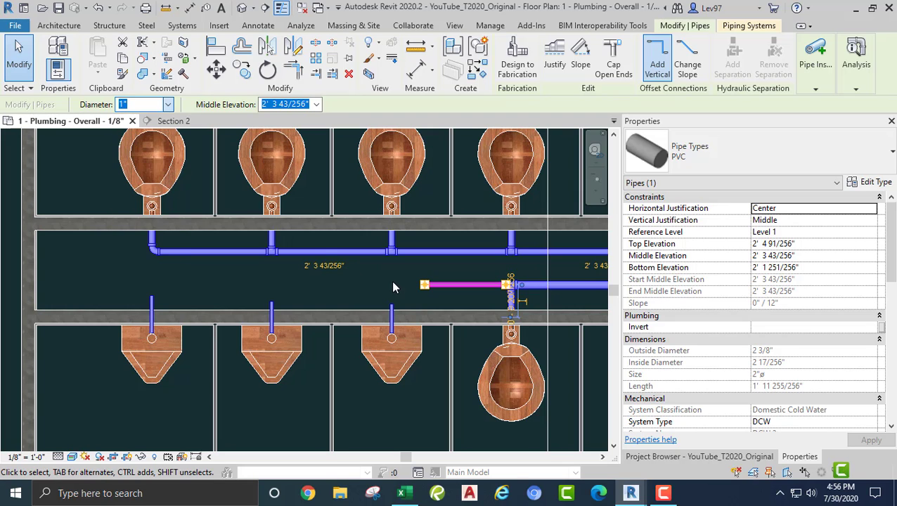
click(386, 285)
Move the section line so it crosses the 1" pipe near its open end beside the rightmost urinal, and open Section 2
scroll(384, 284, down, 1)
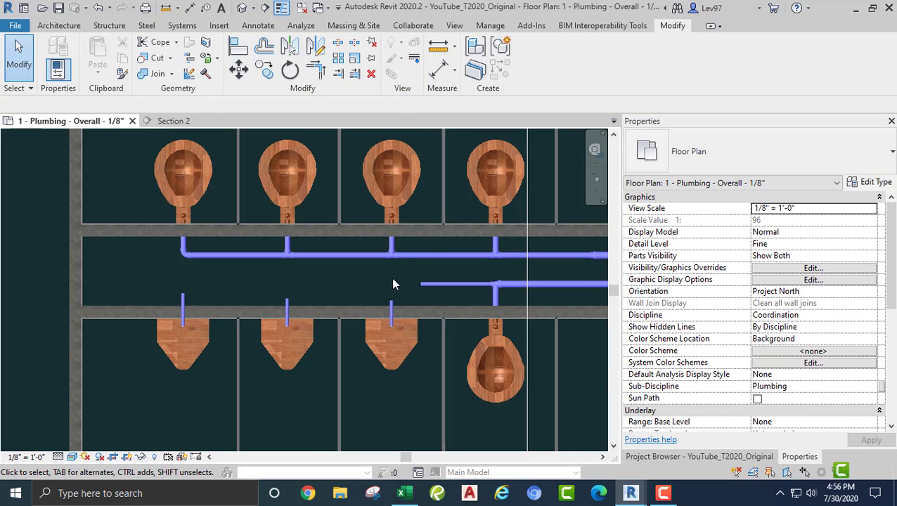
middle_drag(373, 287, 287, 317)
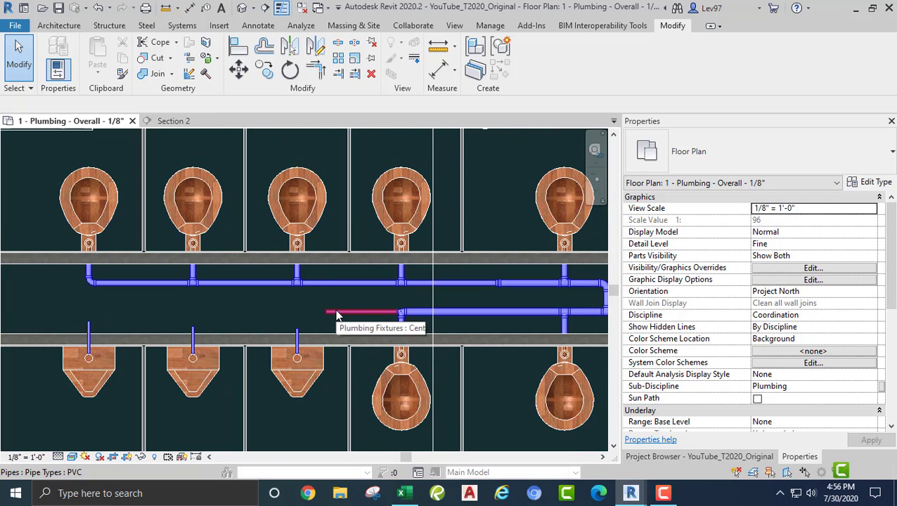
click(432, 152)
drag(433, 151, 343, 151)
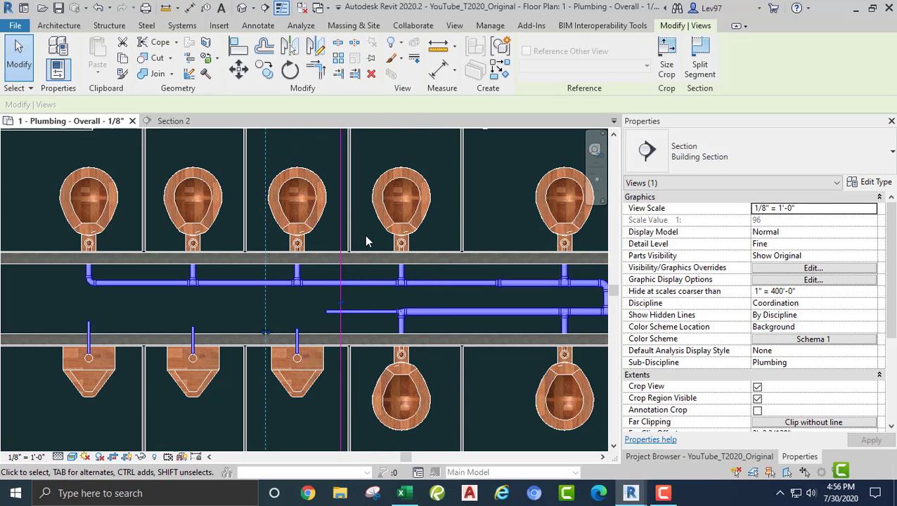
middle_drag(367, 243, 429, 191)
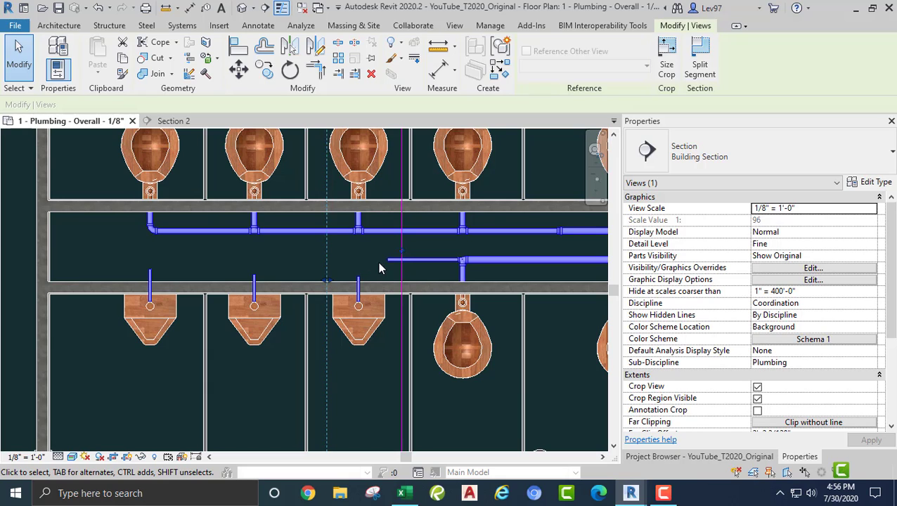
scroll(369, 253, up, 3)
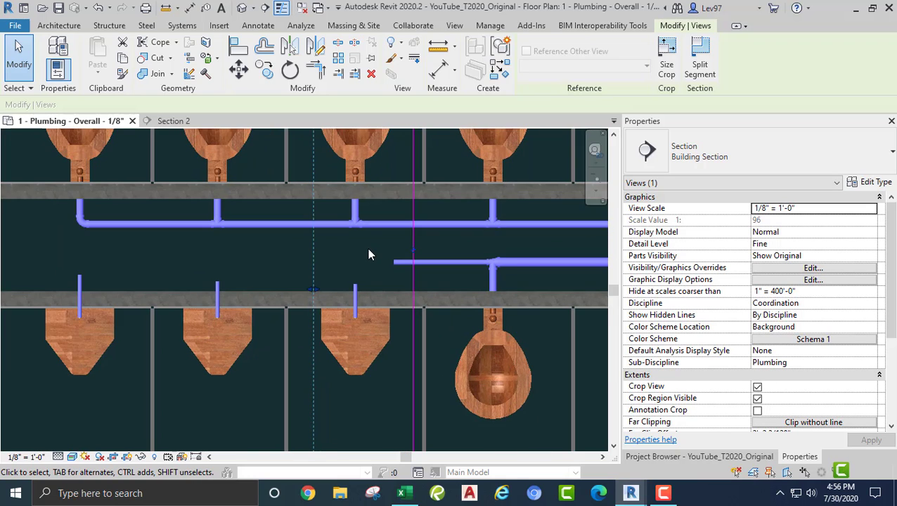
middle_drag(369, 253, 337, 240)
mouse_move(266, 255)
middle_down()
mouse_move(380, 230)
mouse_move(262, 253)
middle_up()
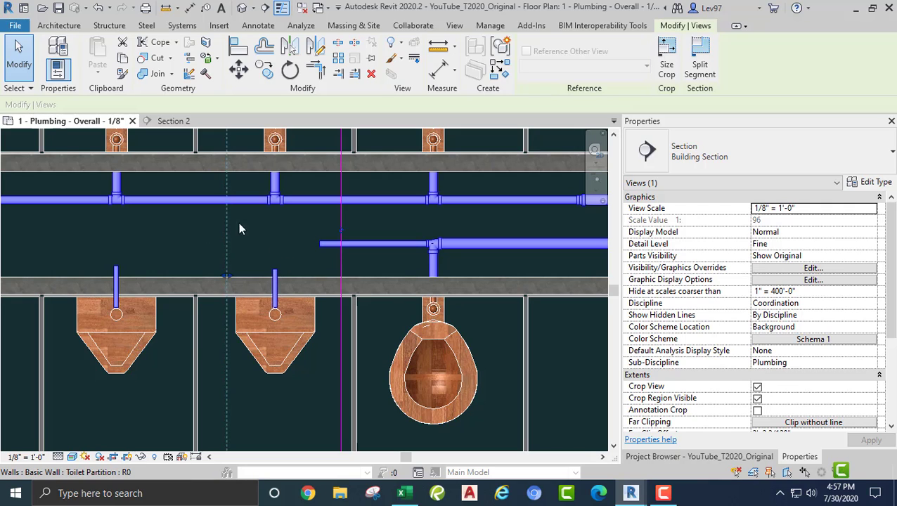
click(189, 122)
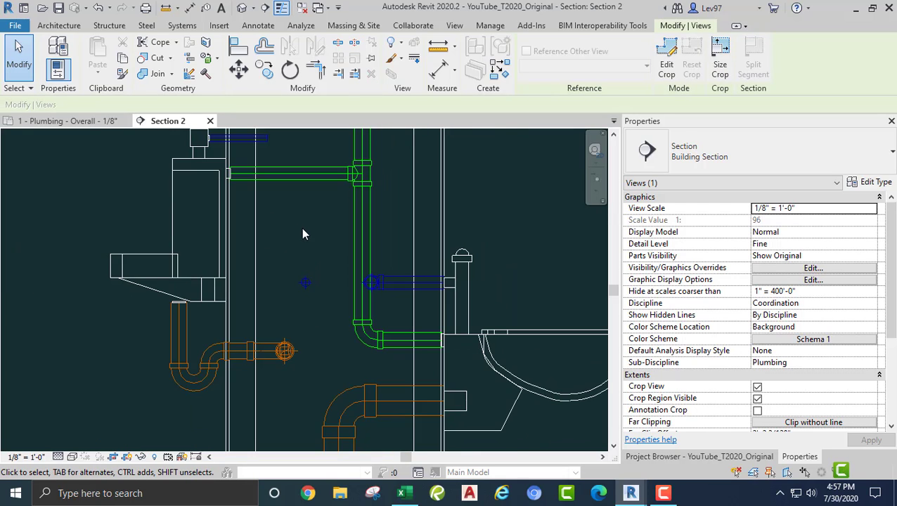
Draw a 3/4" vertical pipe down from the open end of the urinal's cold water stub to an elevation of about 2' 5"
scroll(303, 234, down, 1)
middle_drag(303, 234, 359, 310)
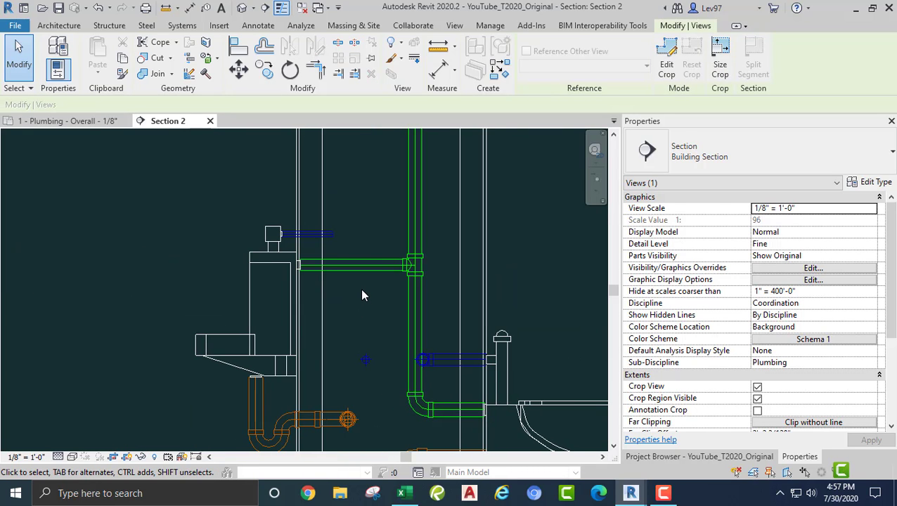
click(308, 244)
click(344, 236)
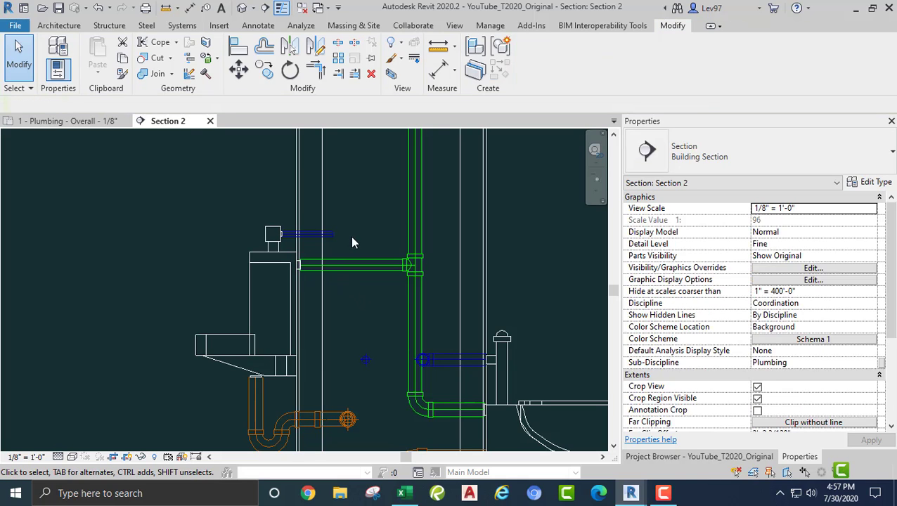
scroll(375, 237, up, 2)
scroll(377, 239, up, 1)
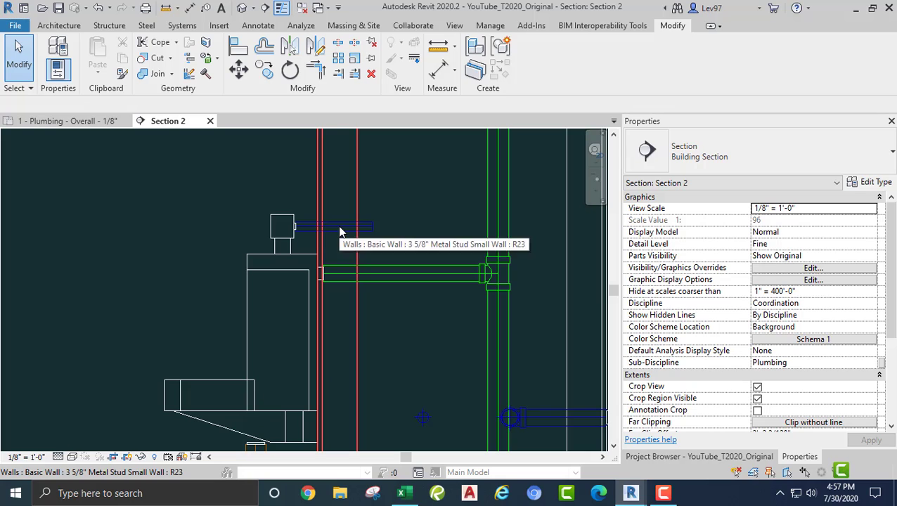
middle_drag(412, 234, 456, 240)
scroll(396, 237, down, 1)
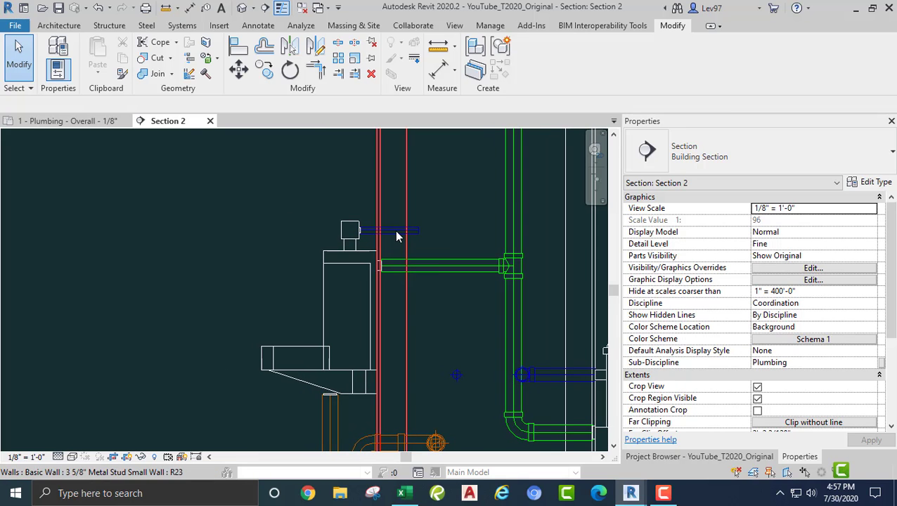
click(418, 231)
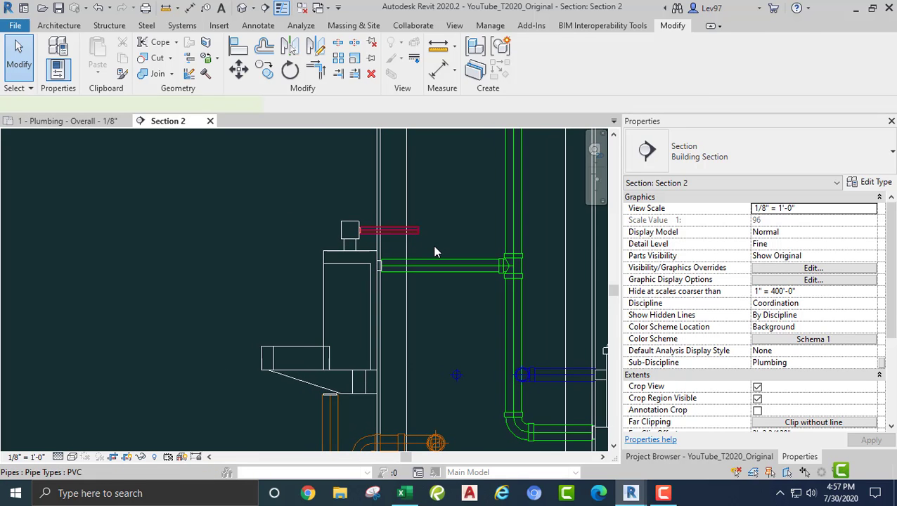
right_click(420, 235)
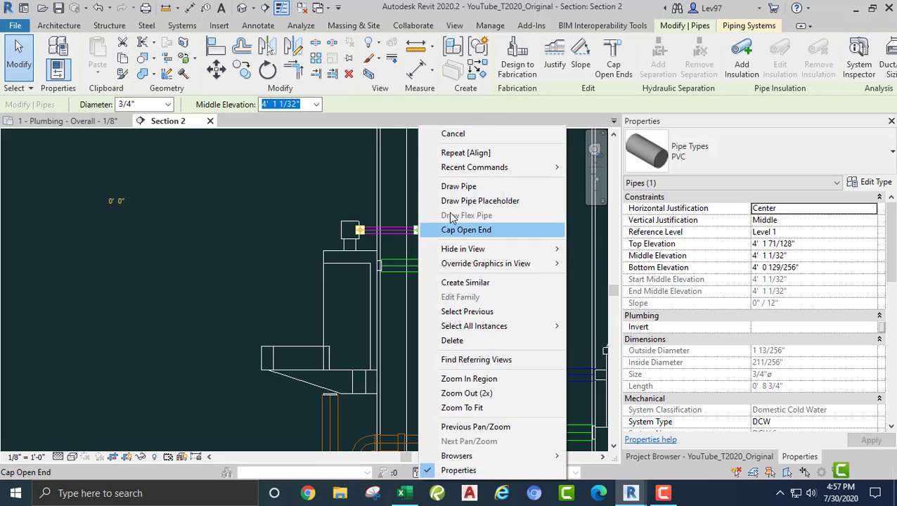
click(466, 188)
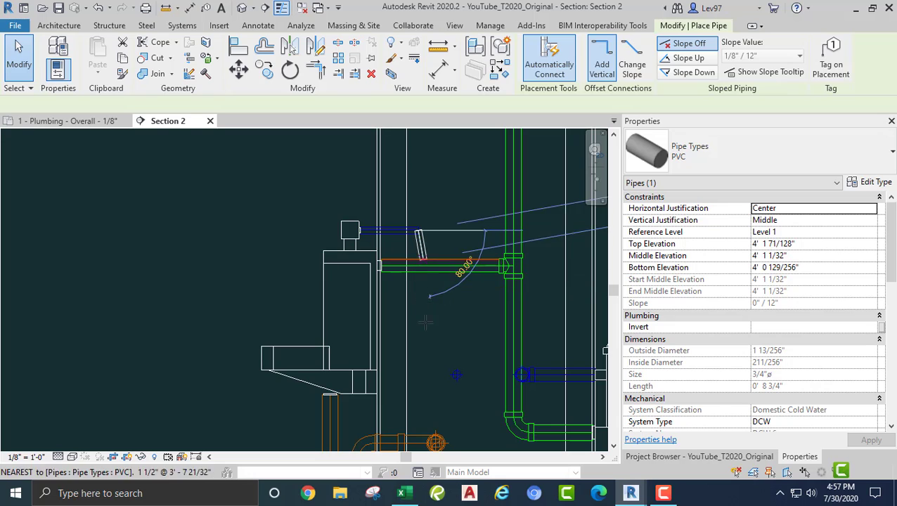
click(418, 362)
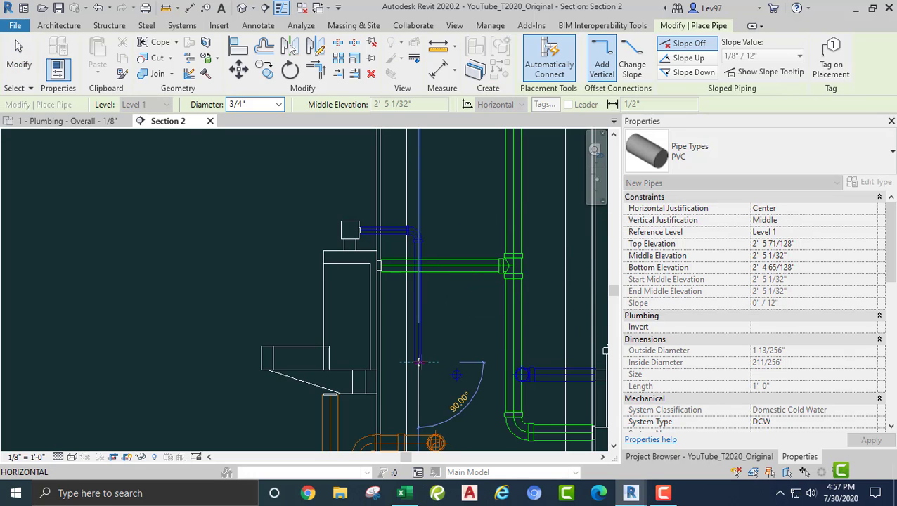
key(Escape)
key(Escape)
Align the urinal's vertical 3/4" drop with the center of the 1" main seen end-on in the section
scroll(435, 306, up, 5)
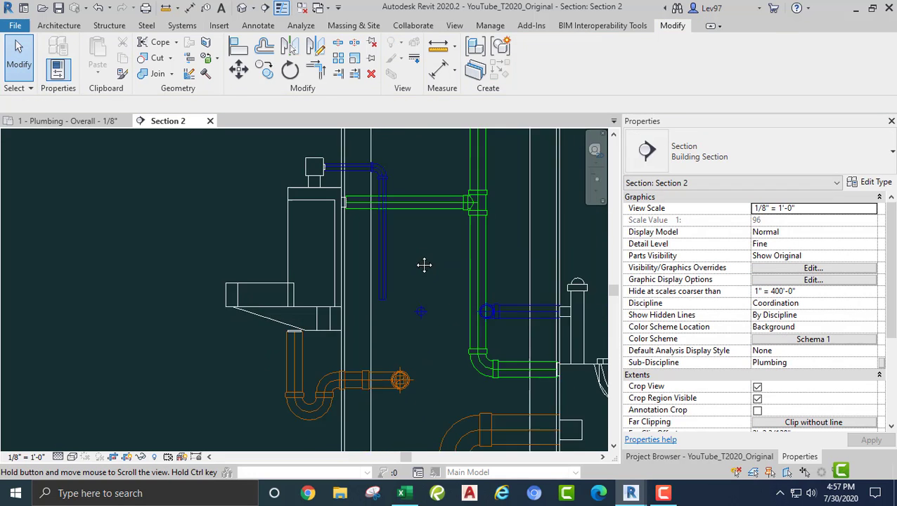
mouse_move(407, 307)
middle_down()
mouse_move(409, 290)
mouse_move(404, 303)
middle_up()
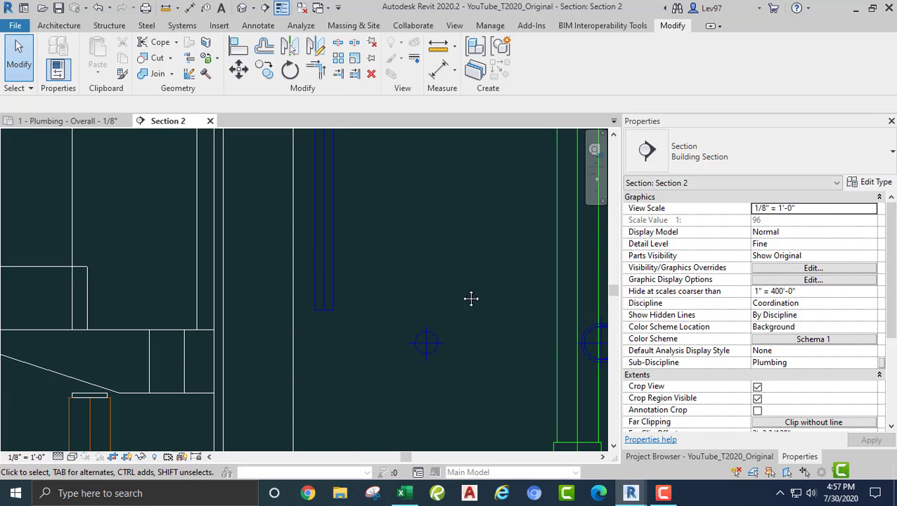
middle_drag(471, 299, 395, 271)
scroll(389, 273, down, 1)
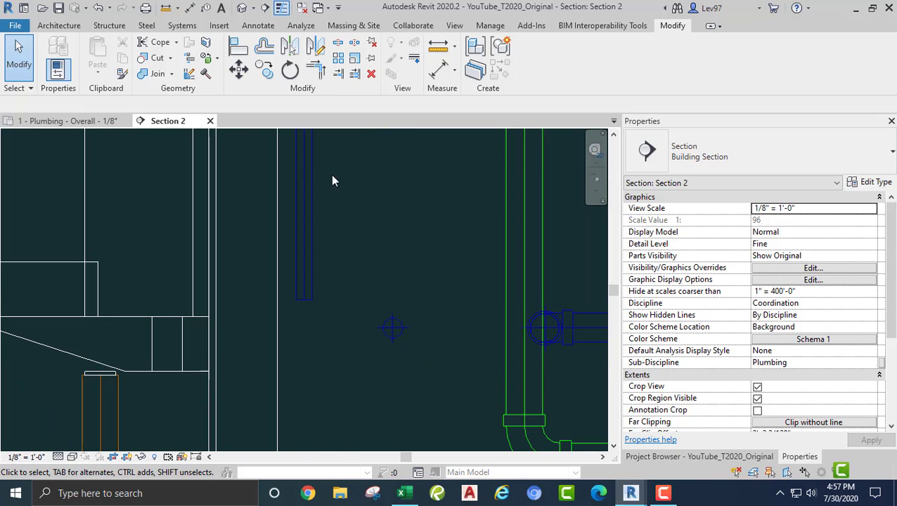
click(240, 56)
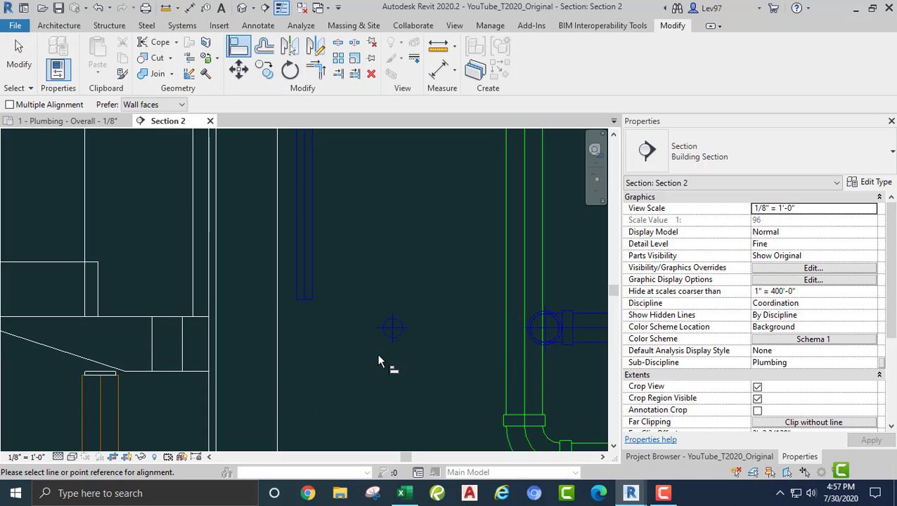
scroll(377, 360, up, 2)
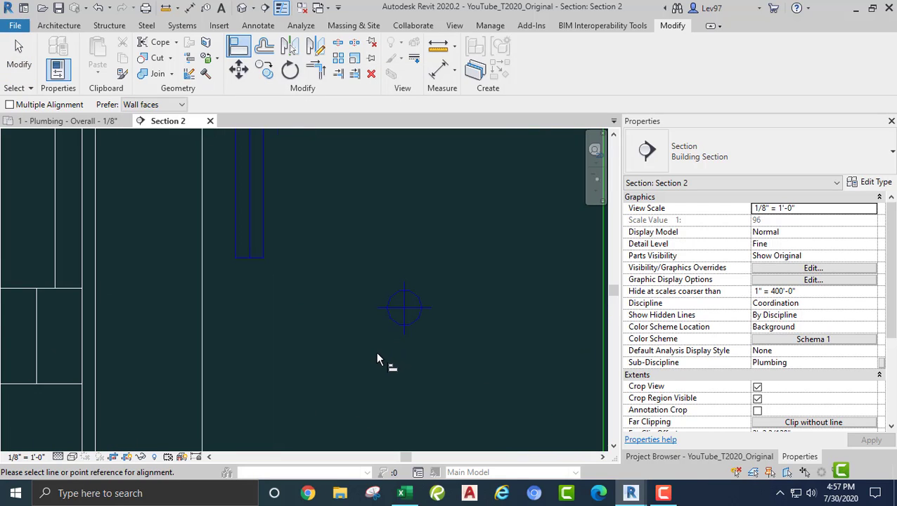
click(415, 326)
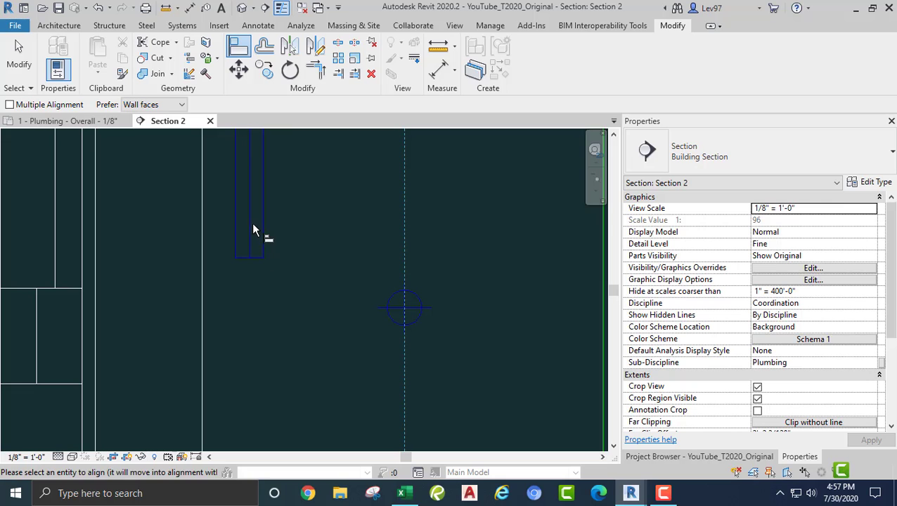
click(250, 221)
key(Escape)
key(Escape)
scroll(314, 258, down, 2)
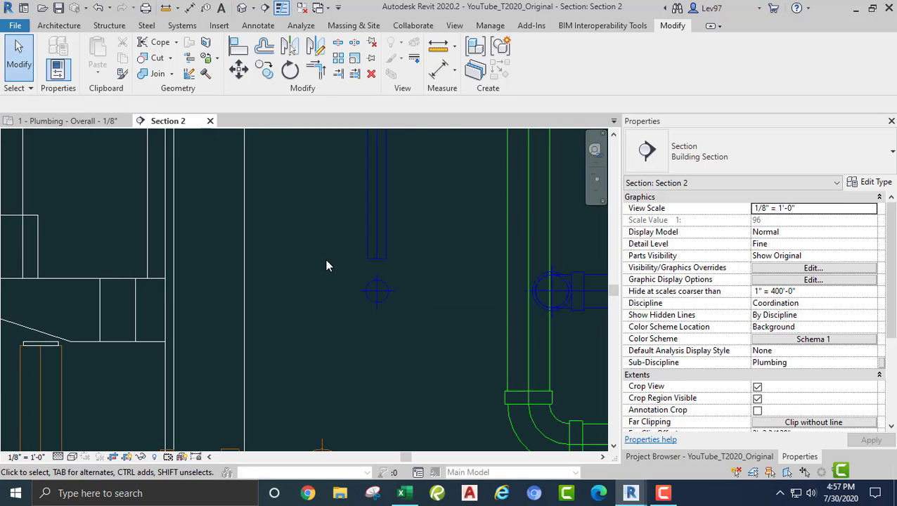
middle_drag(326, 260, 393, 363)
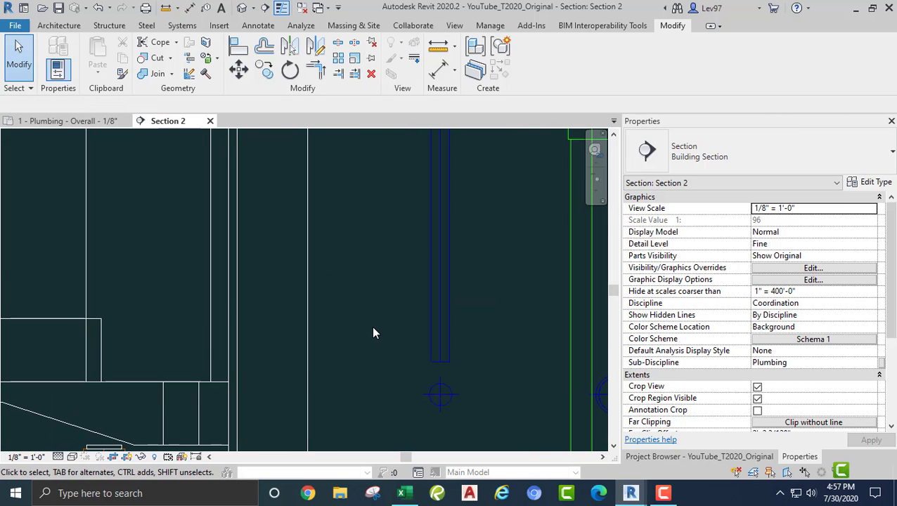
In the Level 1 overall plumbing plan, extend the 1" main from its open end to a point between the middle and leftmost urinals
click(62, 122)
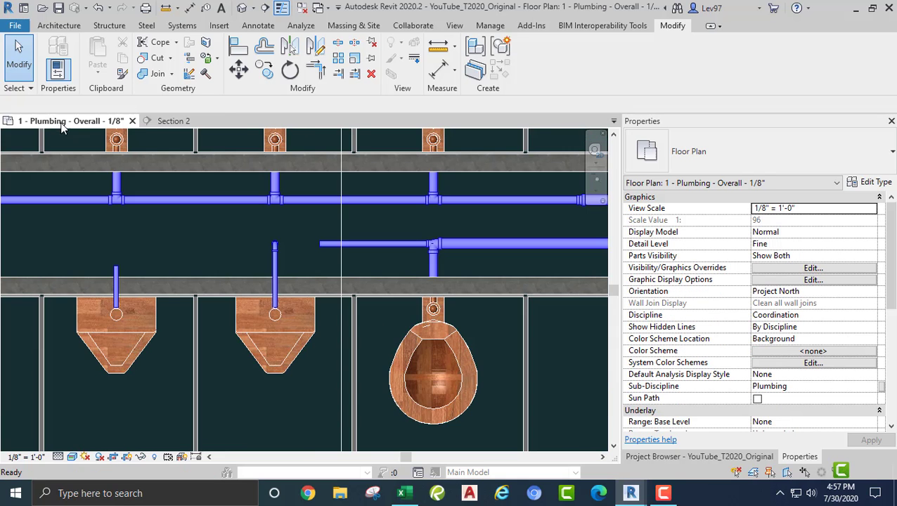
scroll(223, 231, down, 2)
scroll(354, 275, up, 4)
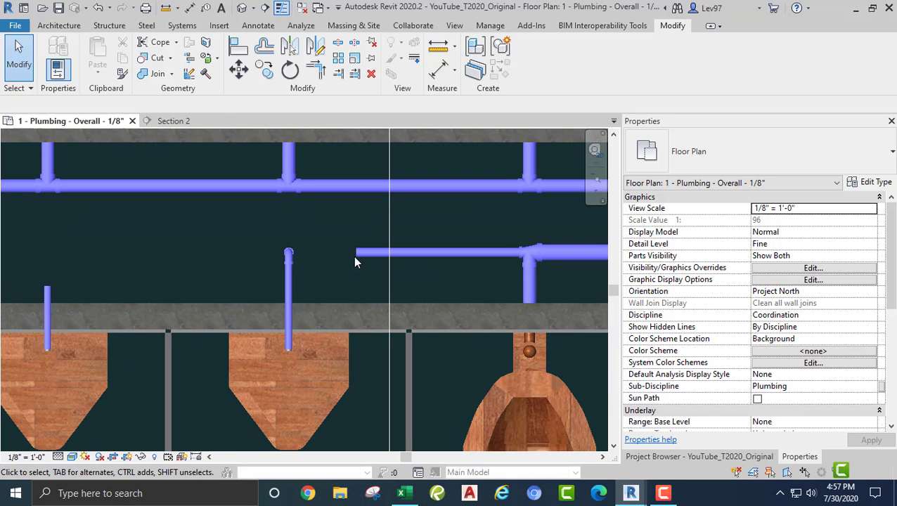
click(356, 255)
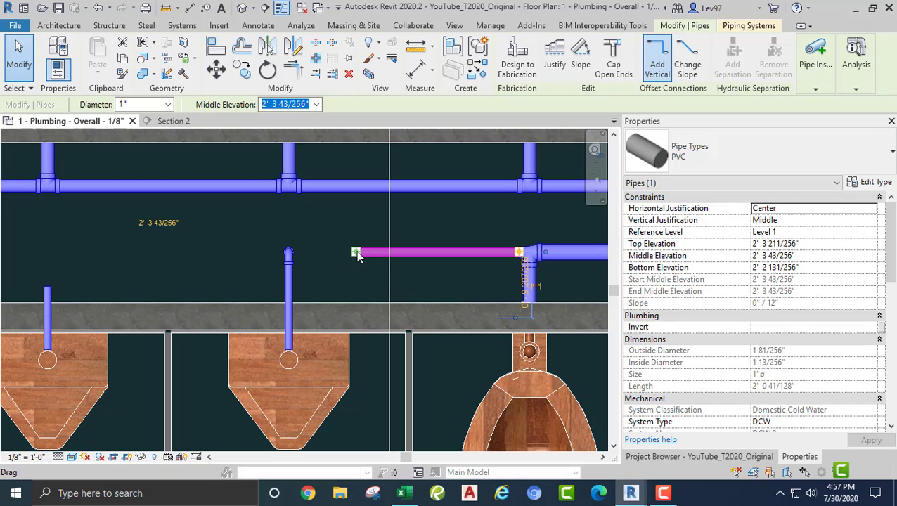
right_click(356, 257)
click(396, 186)
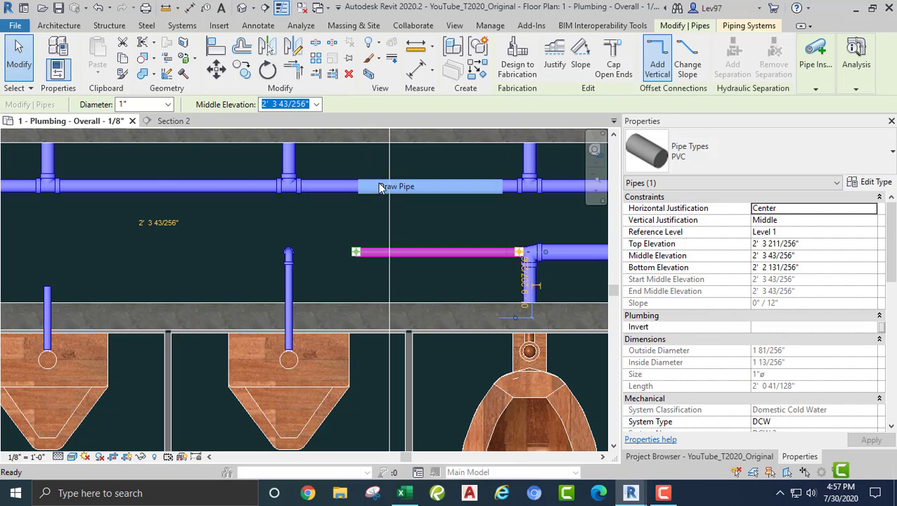
middle_drag(122, 254, 206, 255)
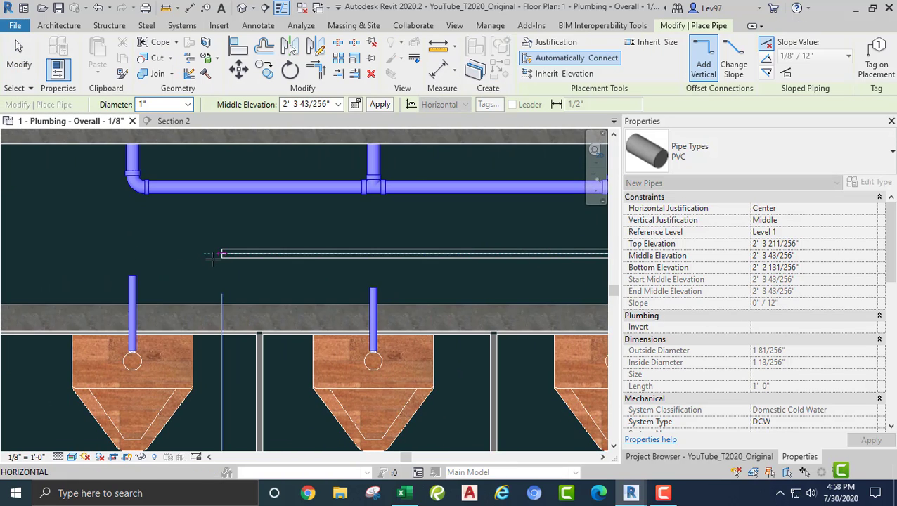
click(205, 254)
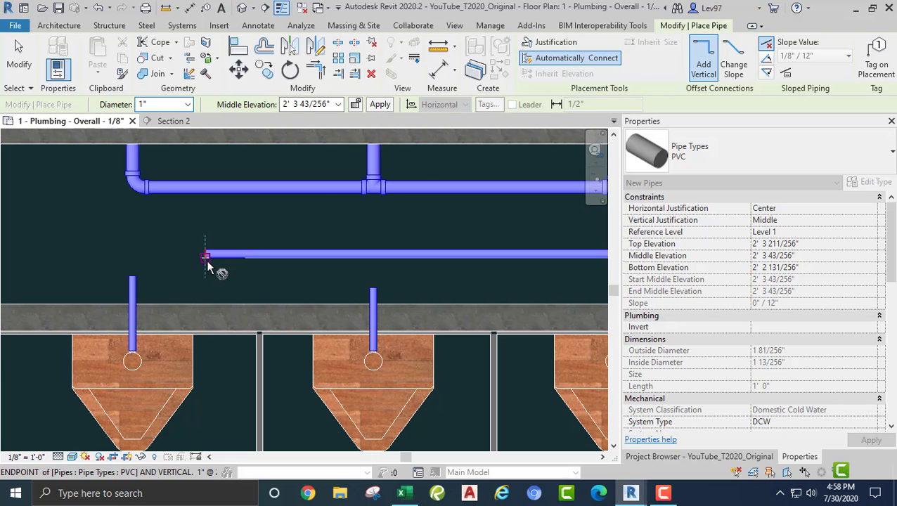
key(Escape)
scroll(258, 287, down, 3)
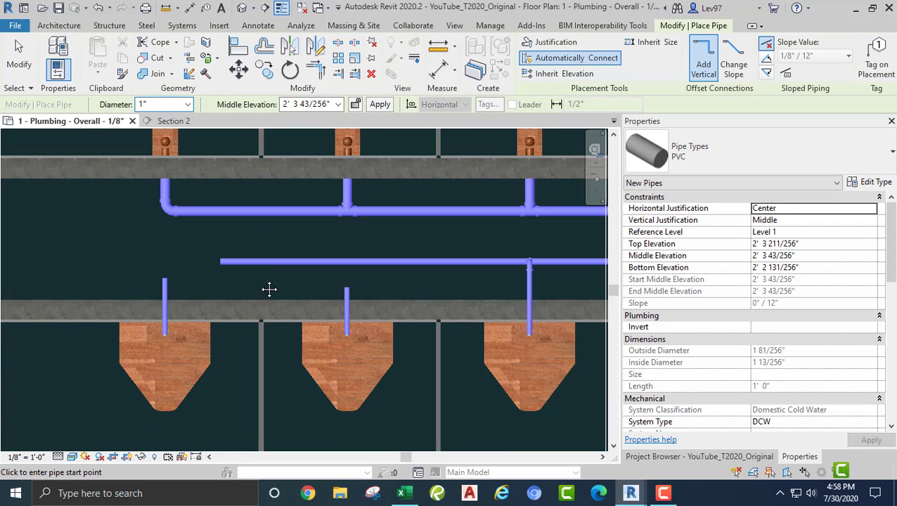
key(Escape)
Stretch the middle urinal's 3/4" stub onto the 1" main's centerline to connect them
scroll(204, 286, up, 4)
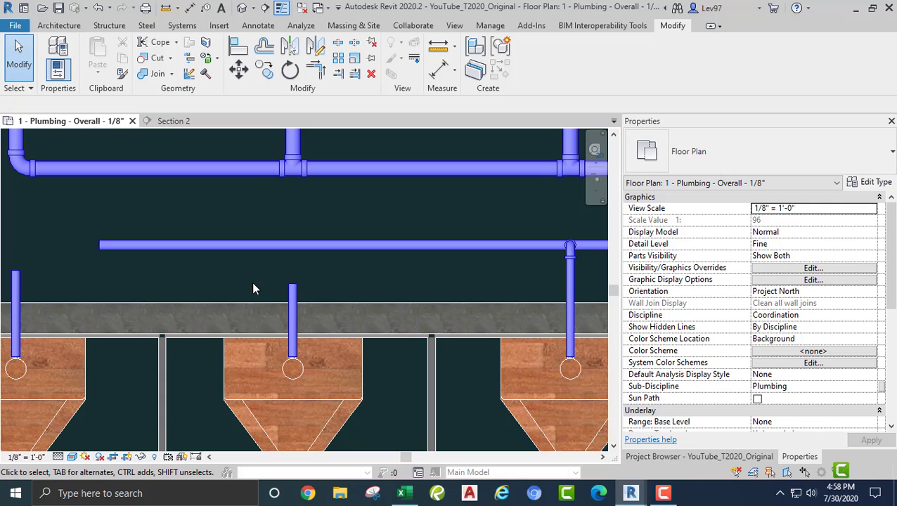
click(256, 295)
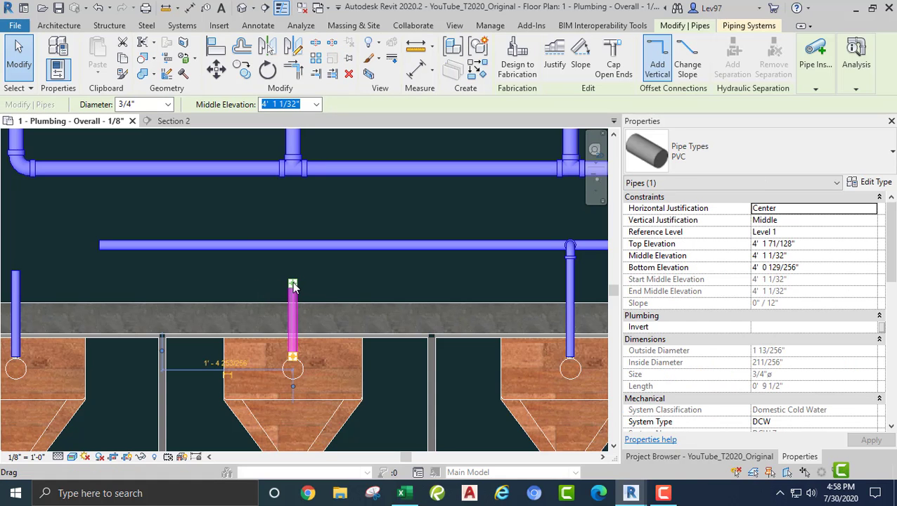
drag(293, 286, 294, 245)
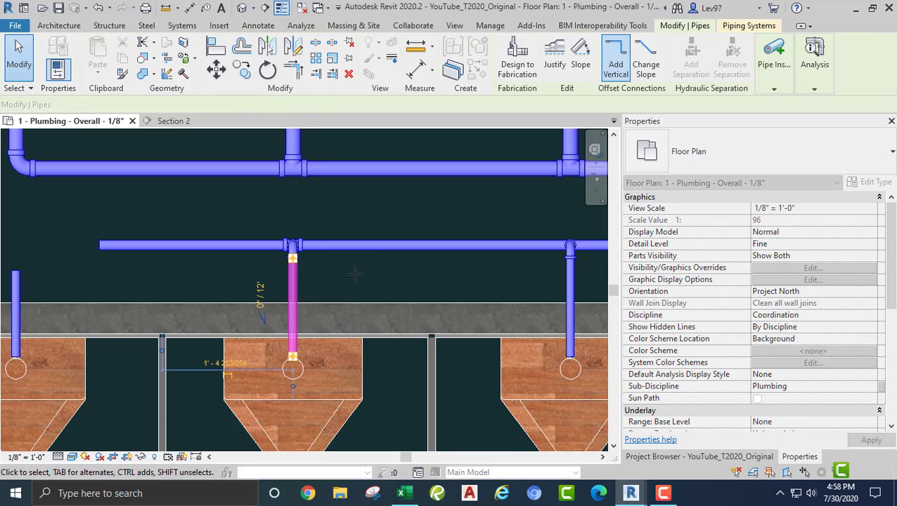
click(356, 279)
Move the section line between the middle and rightmost urinals and check the middle urinal's drop in Section 2
middle_drag(372, 277, 200, 301)
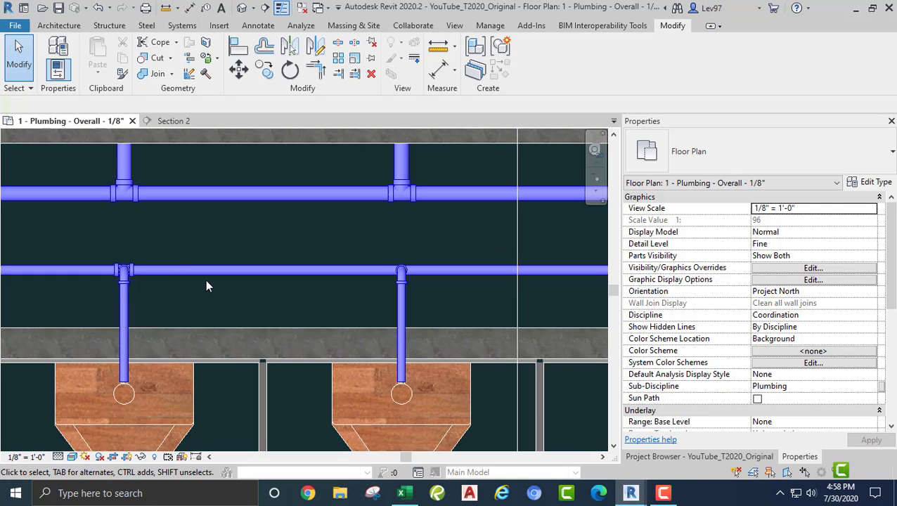
drag(519, 243, 232, 239)
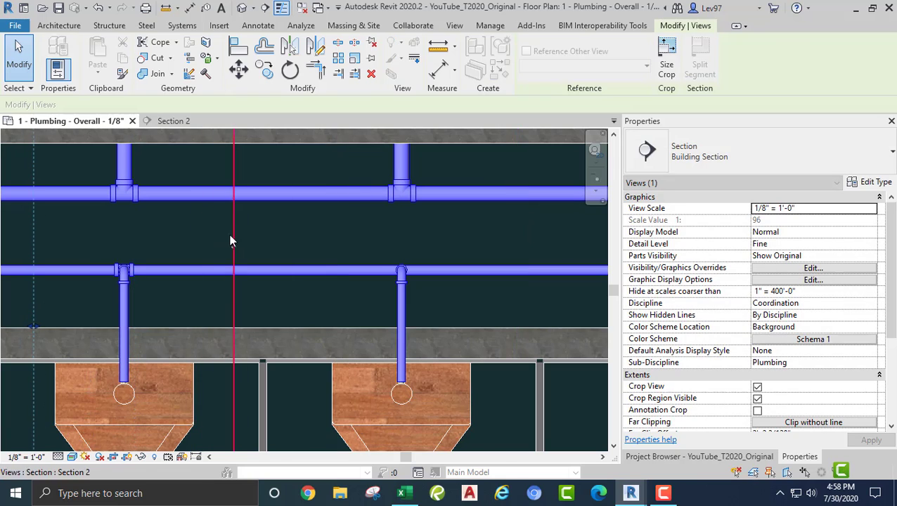
click(181, 121)
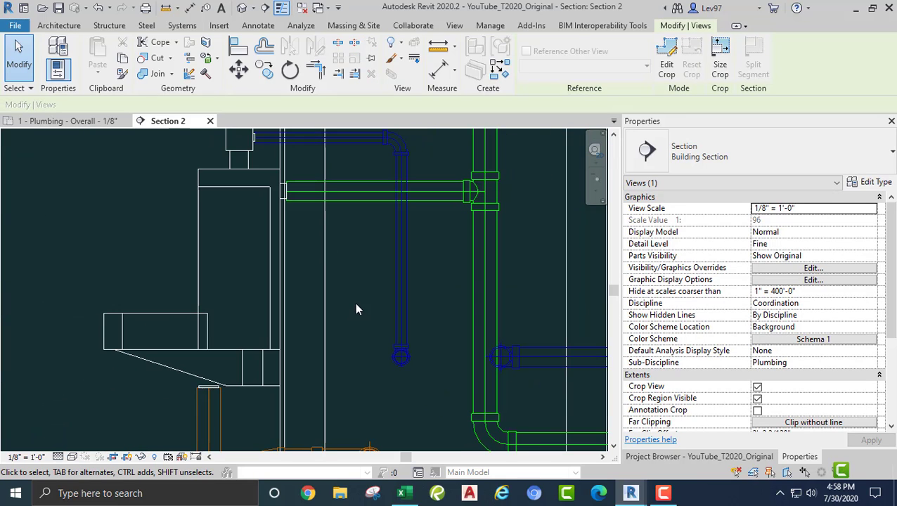
click(72, 121)
Open the 3D Plumbing view and examine the urinals' cold water drops and their connections to the 1" main
click(730, 457)
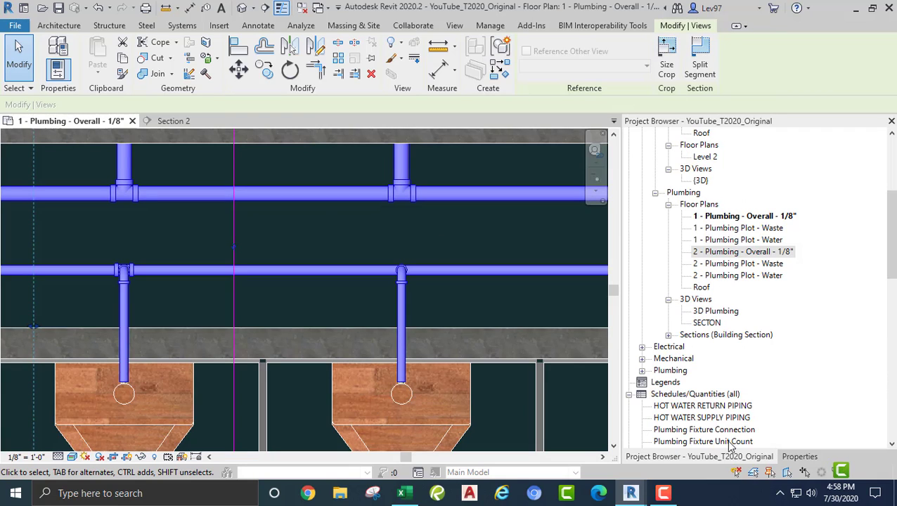
click(716, 311)
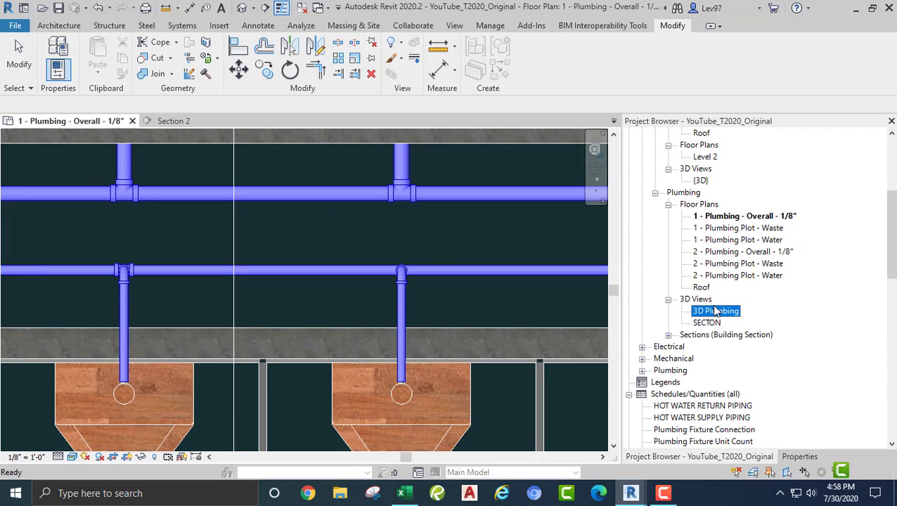
click(703, 311)
click(727, 281)
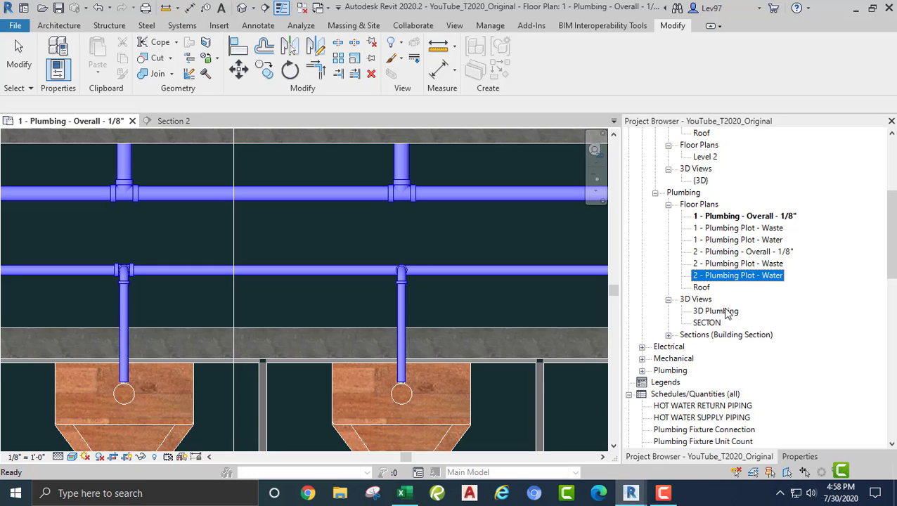
double_click(726, 312)
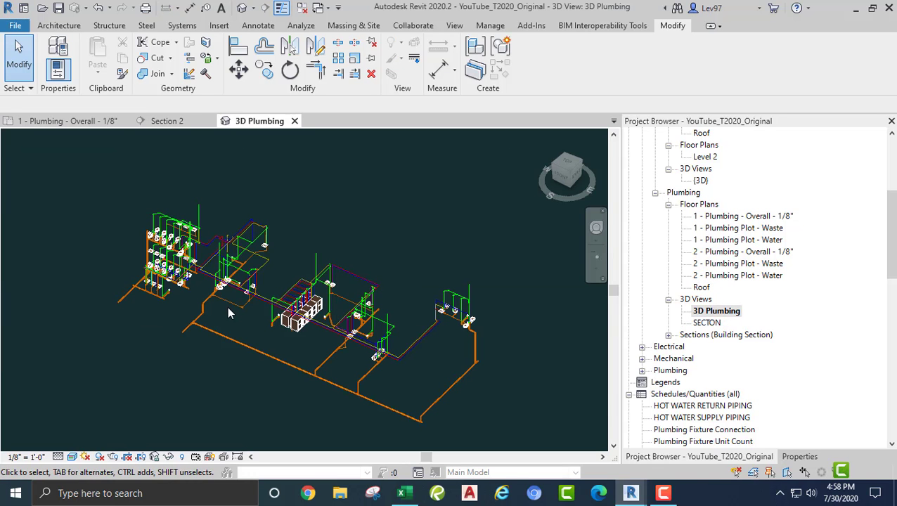
scroll(149, 259, up, 10)
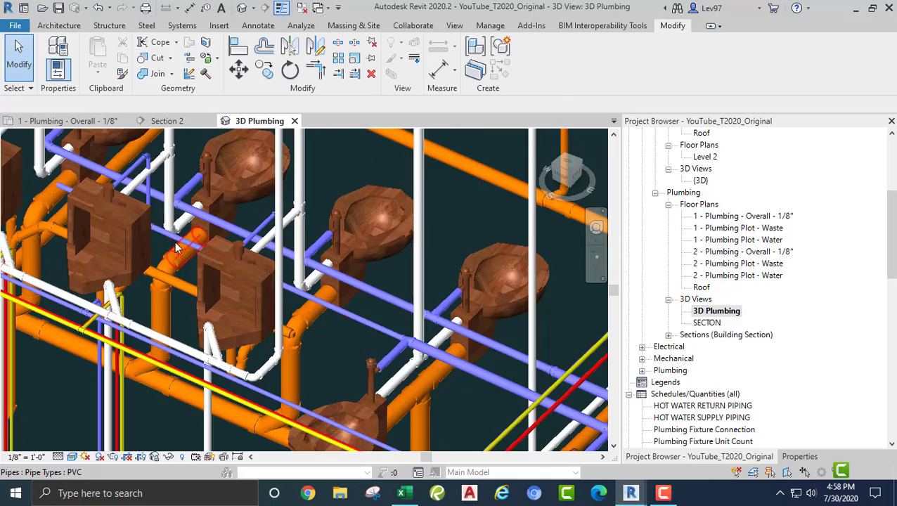
middle_drag(191, 284, 242, 321)
scroll(302, 260, up, 5)
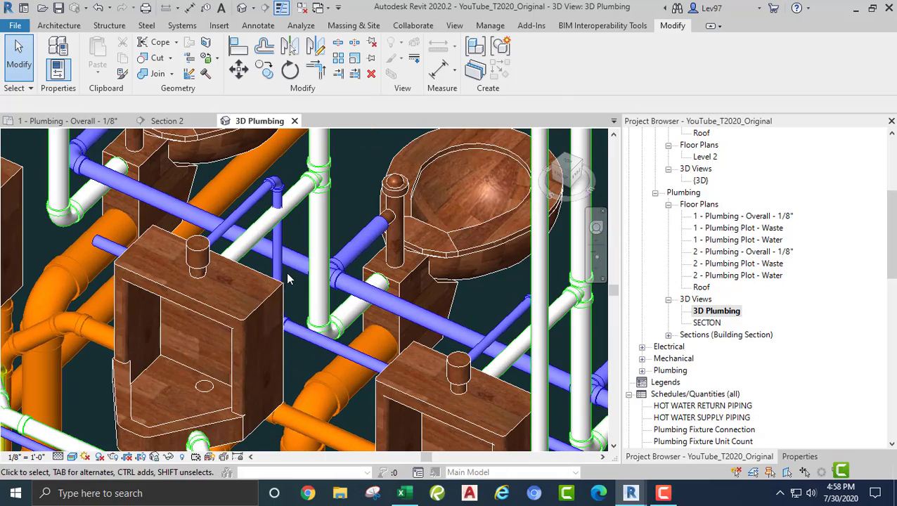
In the 3D Plumbing view, extend the middle urinal's vertical cold water drop to the 1" main so they join with a tee
click(300, 287)
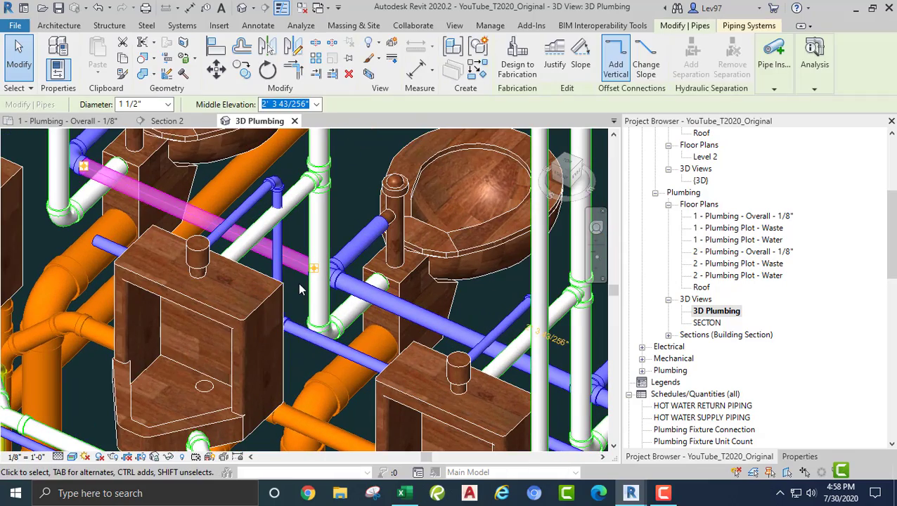
shift+middle_drag(300, 287, 277, 311)
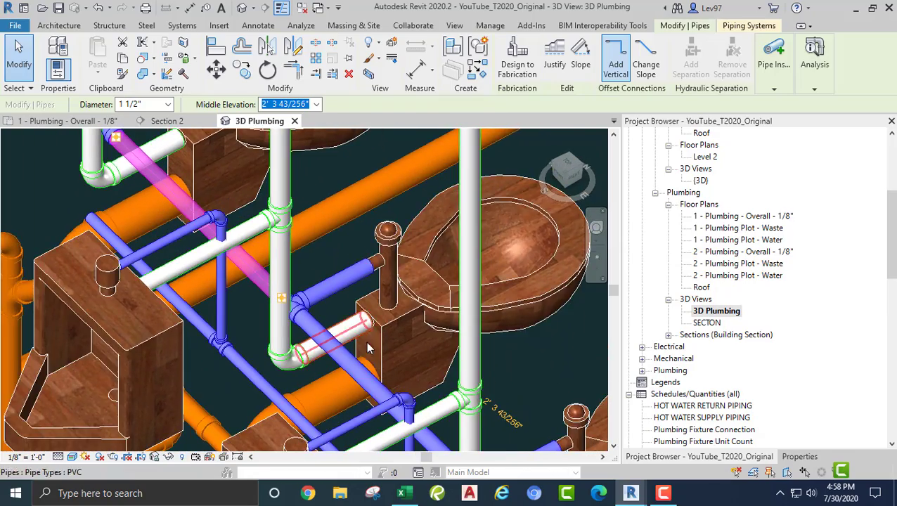
middle_drag(366, 348, 252, 185)
middle_drag(336, 320, 341, 237)
scroll(329, 254, up, 1)
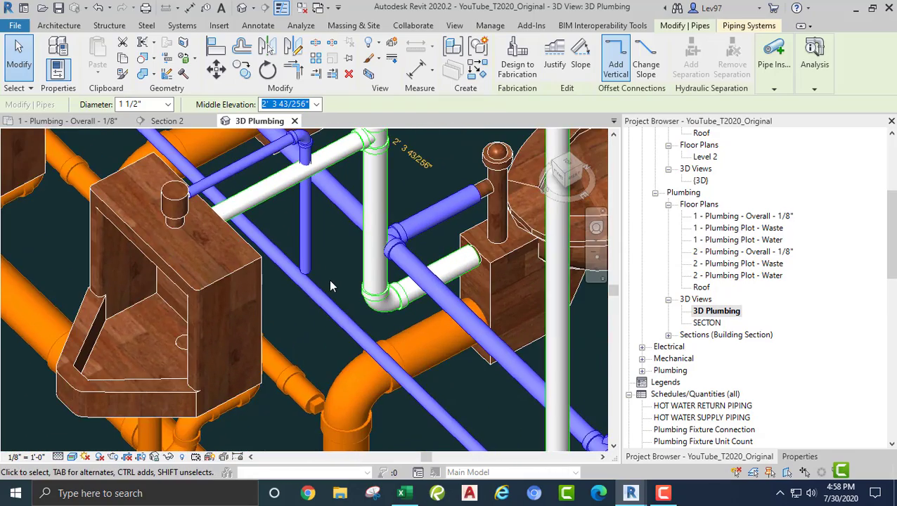
click(329, 279)
middle_drag(329, 279, 382, 294)
scroll(373, 275, up, 1)
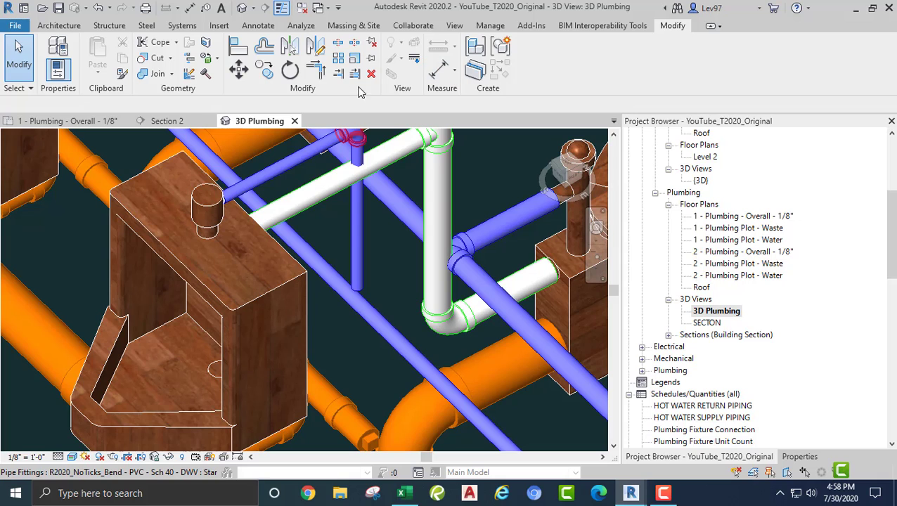
click(338, 74)
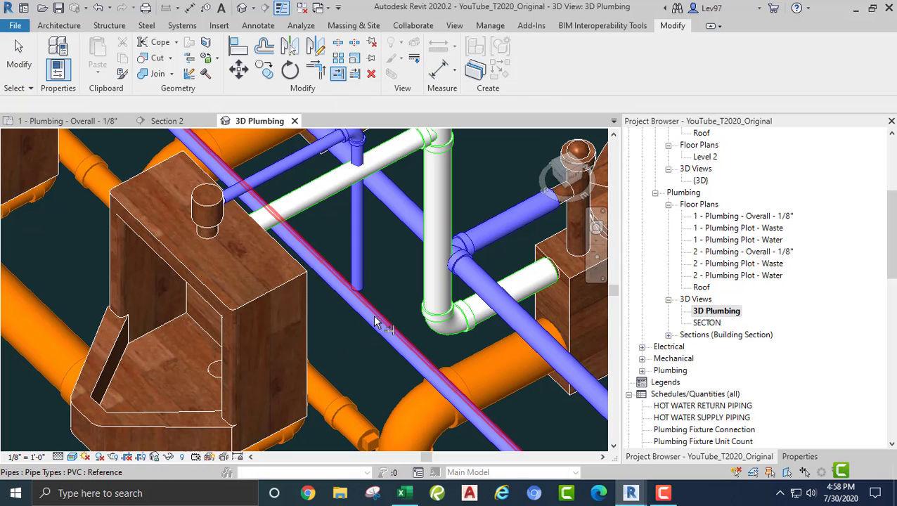
click(372, 315)
click(359, 221)
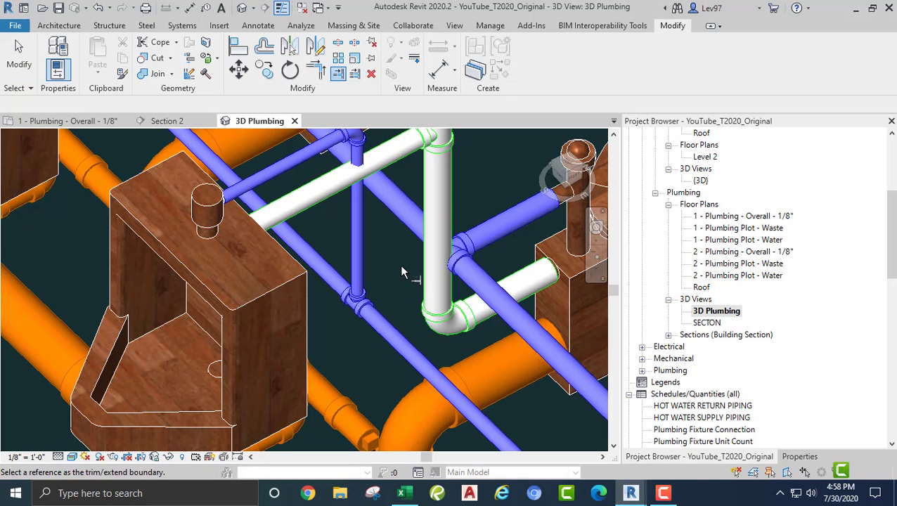
key(Escape)
key(Escape)
In the Level 1 overall plumbing plan, reduce the diameter of the open-ended 1" main segment between the middle and leftmost urinals
scroll(348, 248, down, 4)
scroll(448, 320, down, 1)
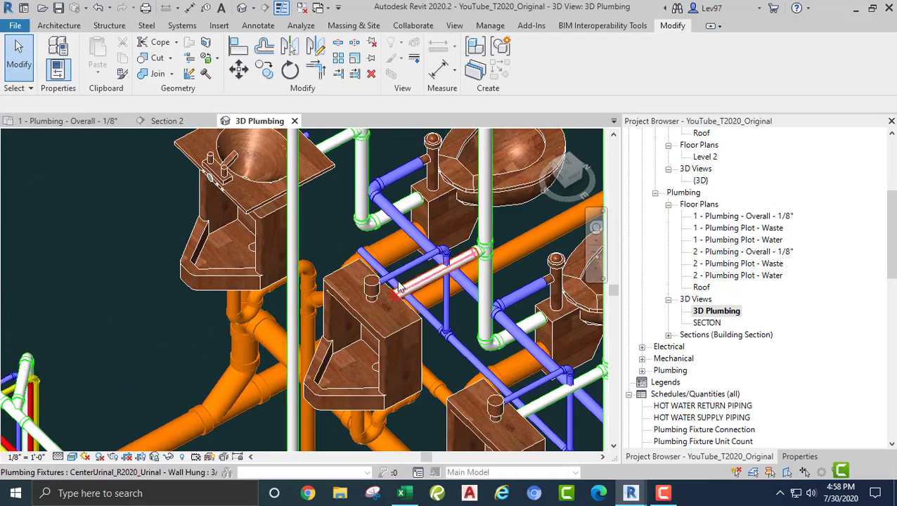
scroll(364, 245, up, 2)
middle_drag(99, 166, 230, 265)
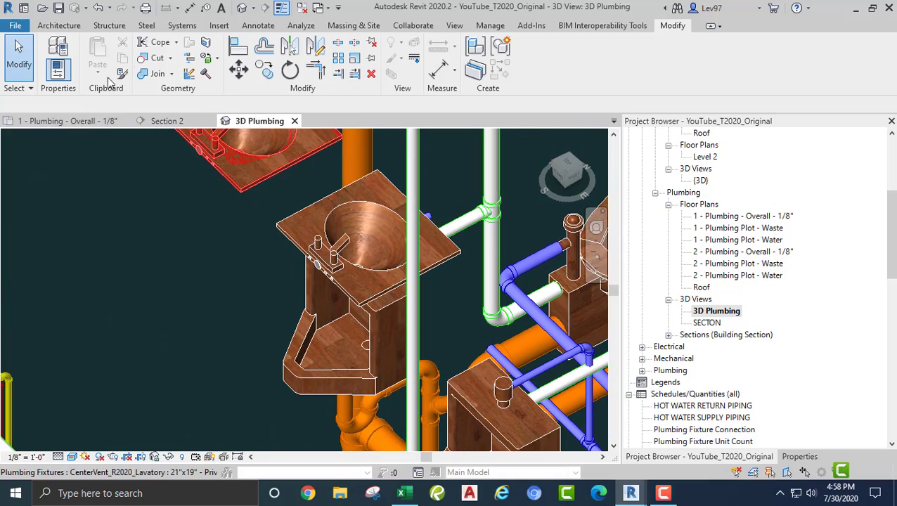
click(80, 123)
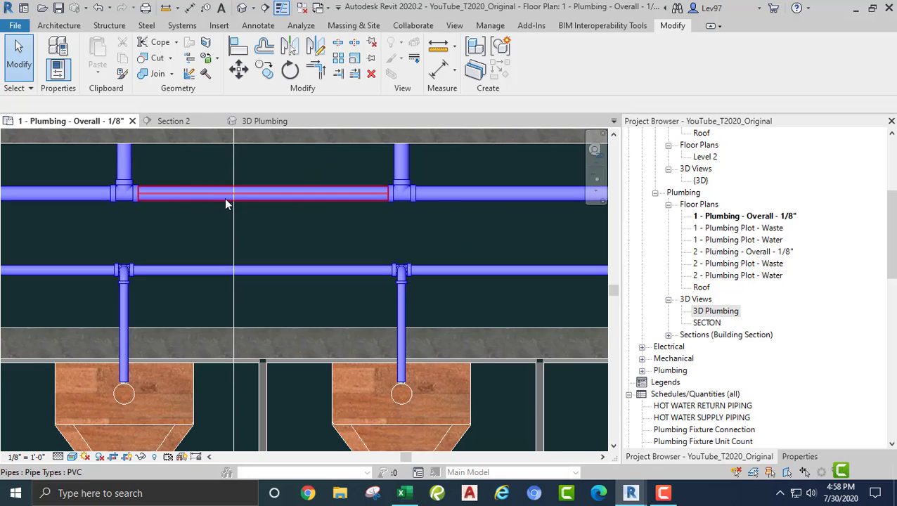
scroll(190, 235, down, 1)
scroll(284, 240, up, 3)
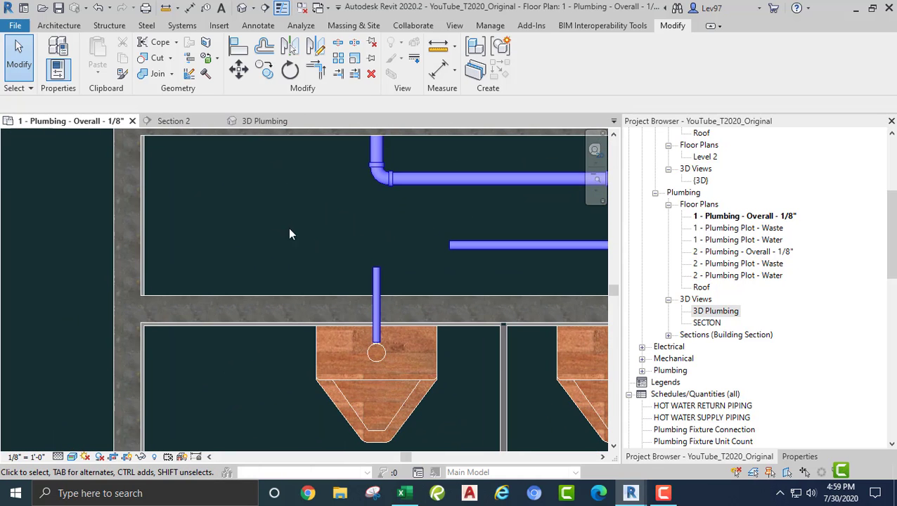
middle_drag(412, 248, 366, 253)
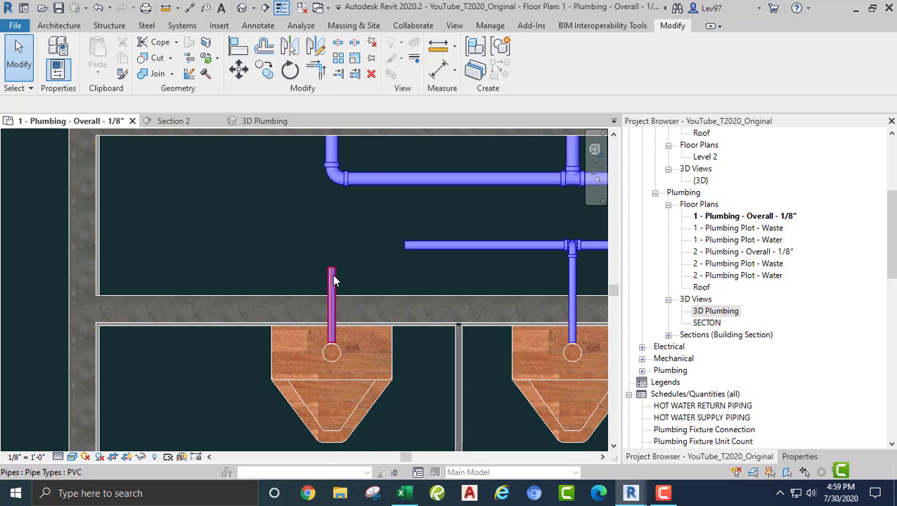
click(390, 268)
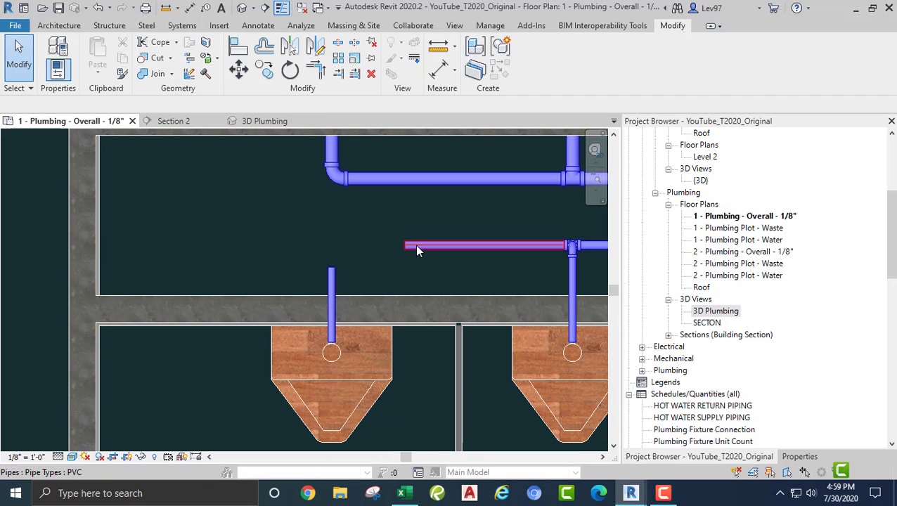
click(417, 246)
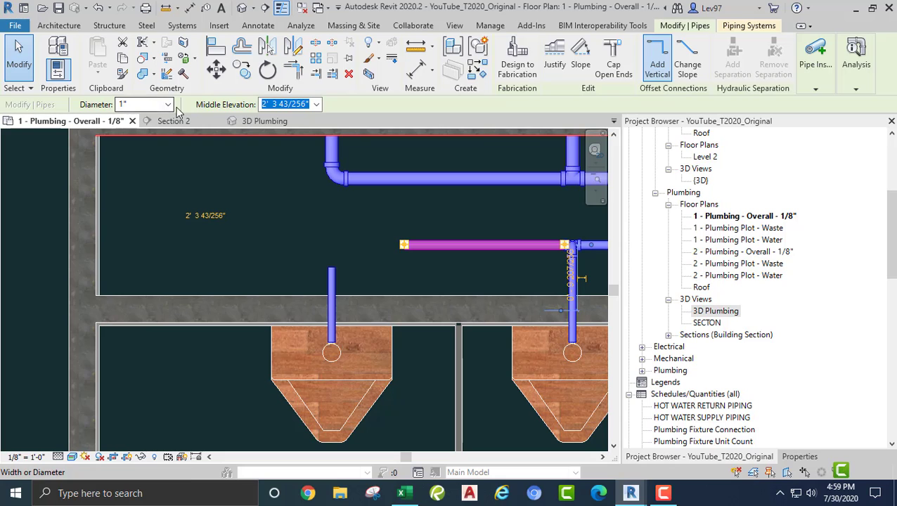
click(169, 105)
click(147, 130)
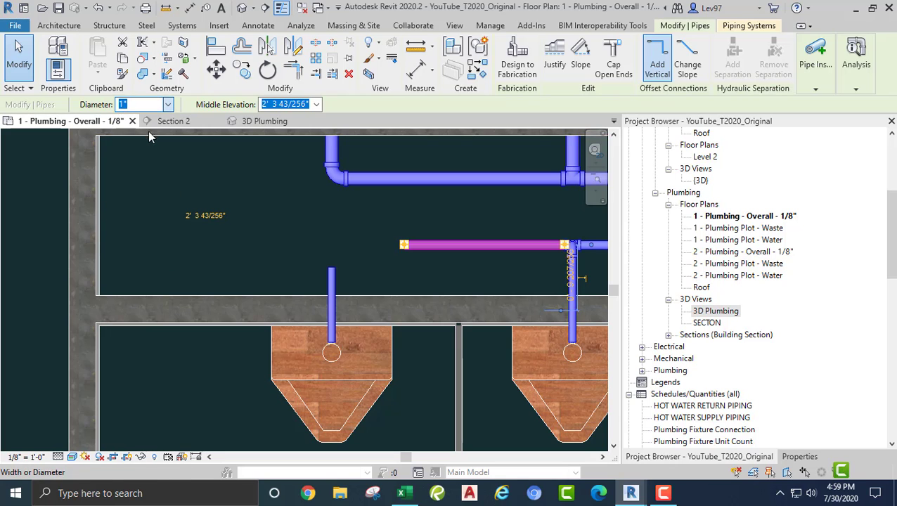
click(306, 225)
Trim/extend the leftmost urinal's cold water stub and the open end of the urinal main to a corner
middle_drag(360, 216, 301, 230)
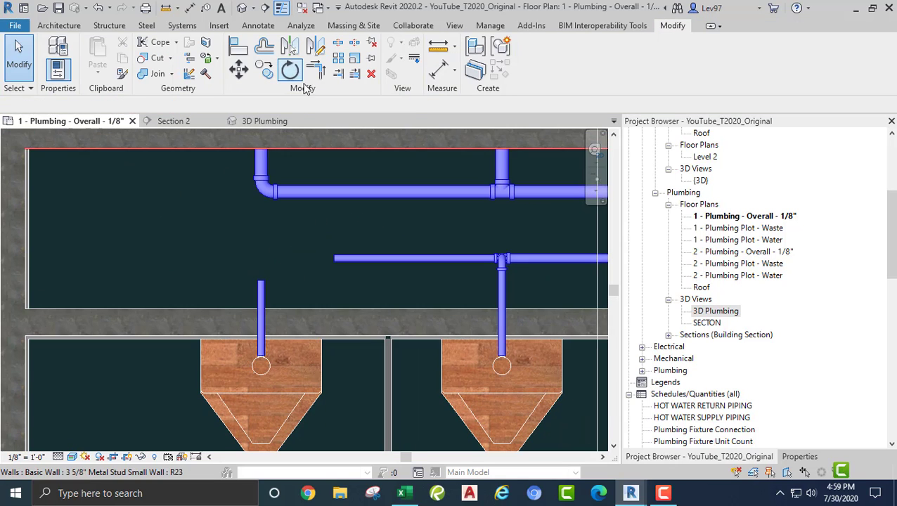
click(317, 70)
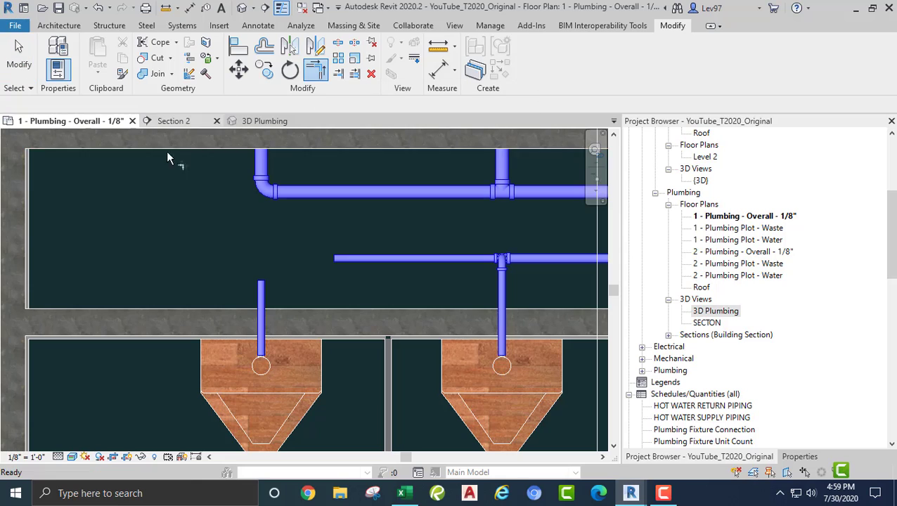
click(262, 301)
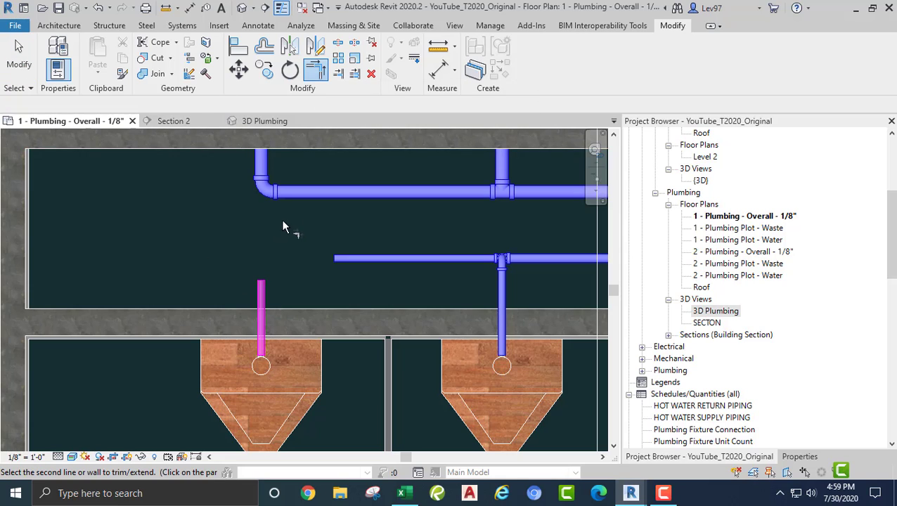
click(372, 283)
key(Escape)
Look over the cold water piping in the men's and women's rooms, from the urinals to the supply main outside the wall
scroll(328, 277, down, 2)
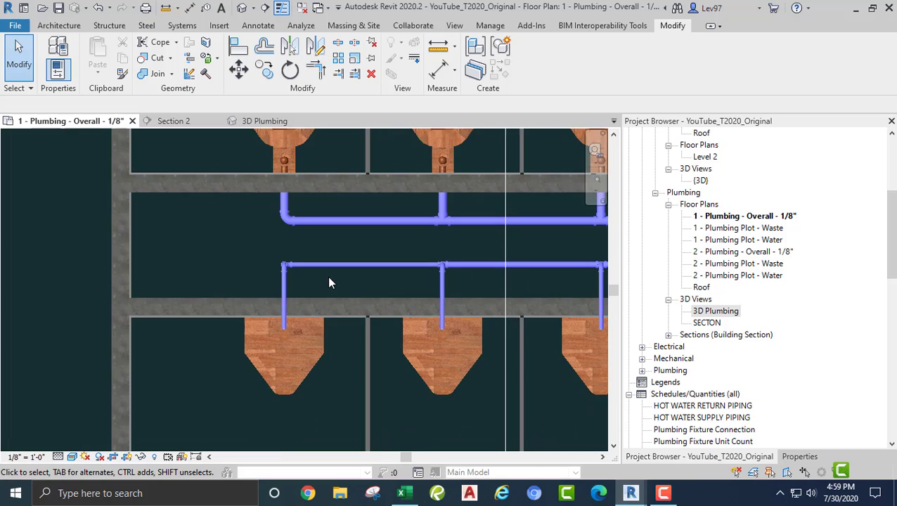
middle_drag(329, 278, 83, 272)
scroll(397, 237, down, 2)
middle_drag(436, 249, 174, 253)
middle_drag(269, 237, 59, 217)
scroll(364, 215, down, 4)
scroll(368, 268, up, 3)
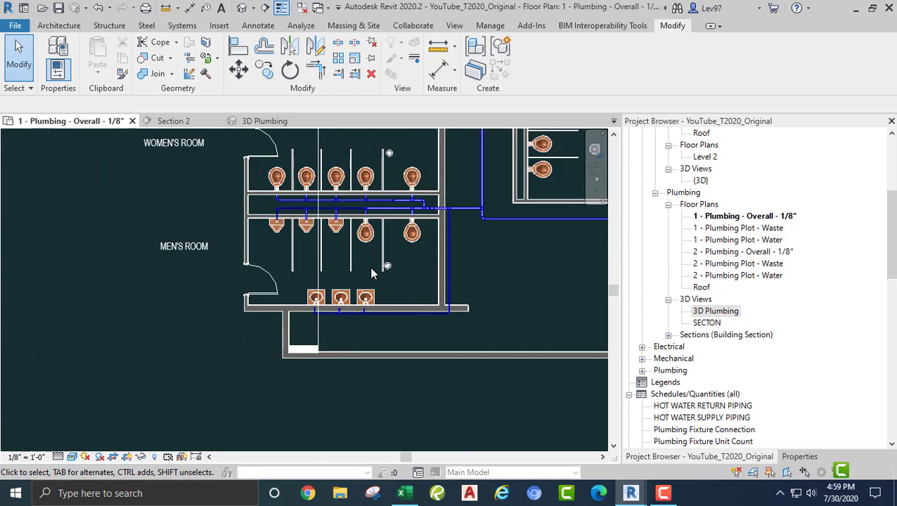
scroll(343, 212, up, 1)
middle_drag(351, 275, 140, 404)
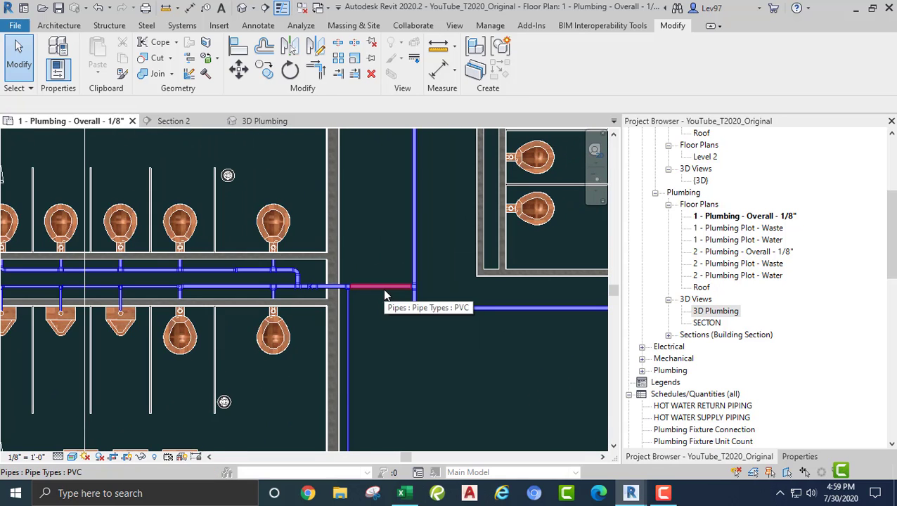
Examine the flow, velocity, friction, pressure drop and fixture units of the 2" cold water pipe feeding the restrooms from outside the wall
click(384, 291)
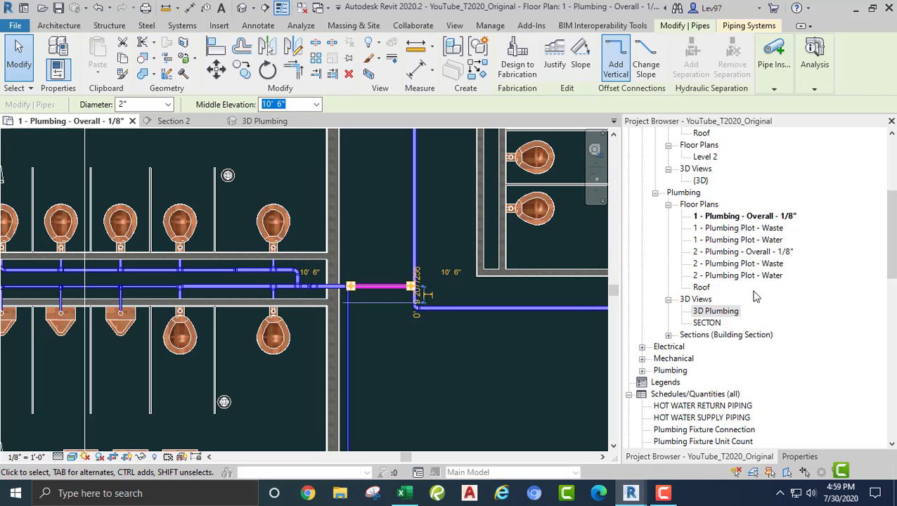
click(800, 456)
scroll(741, 358, down, 8)
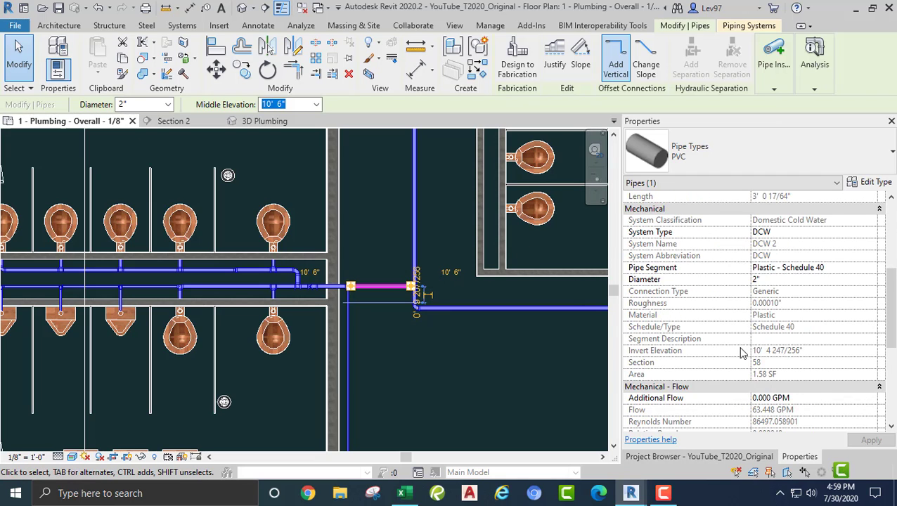
scroll(723, 297, down, 3)
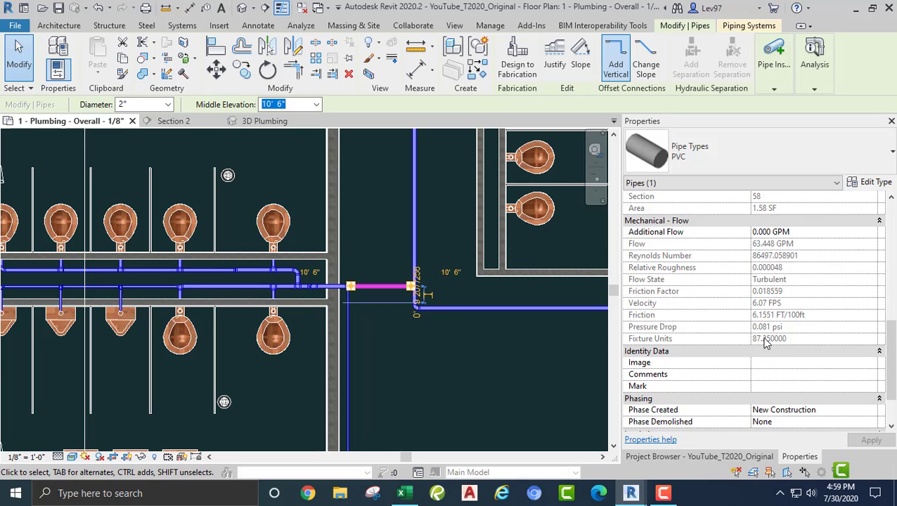
click(421, 366)
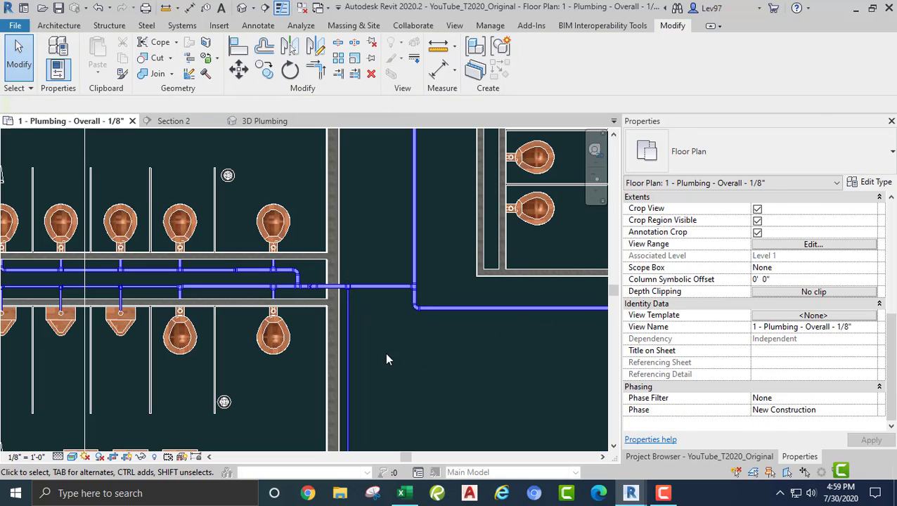
click(375, 286)
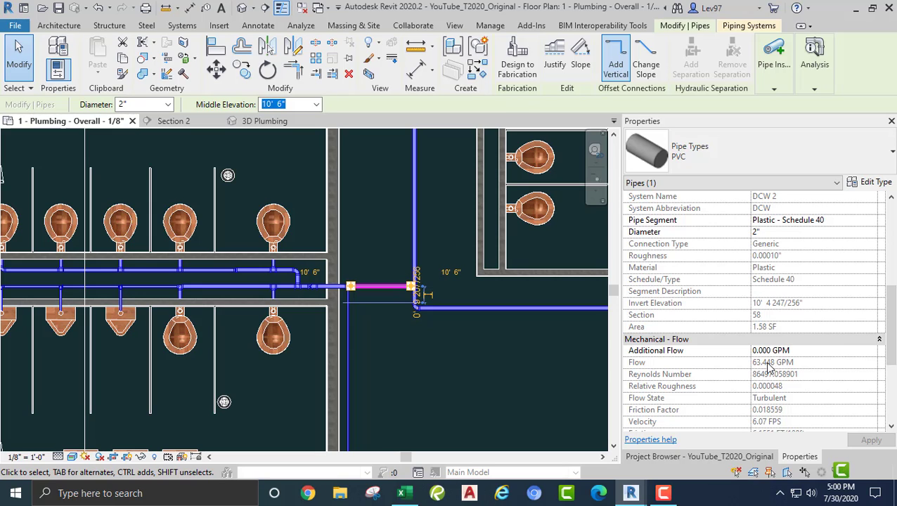
scroll(788, 364, down, 3)
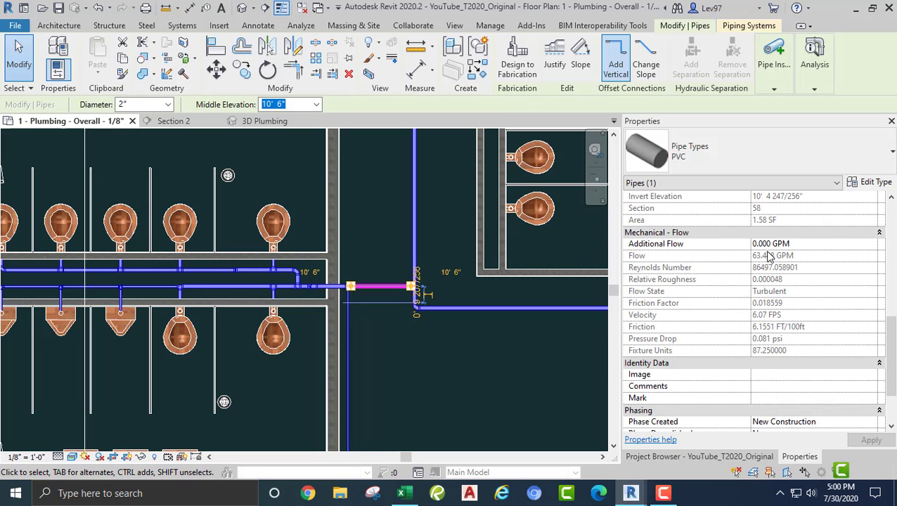
click(451, 370)
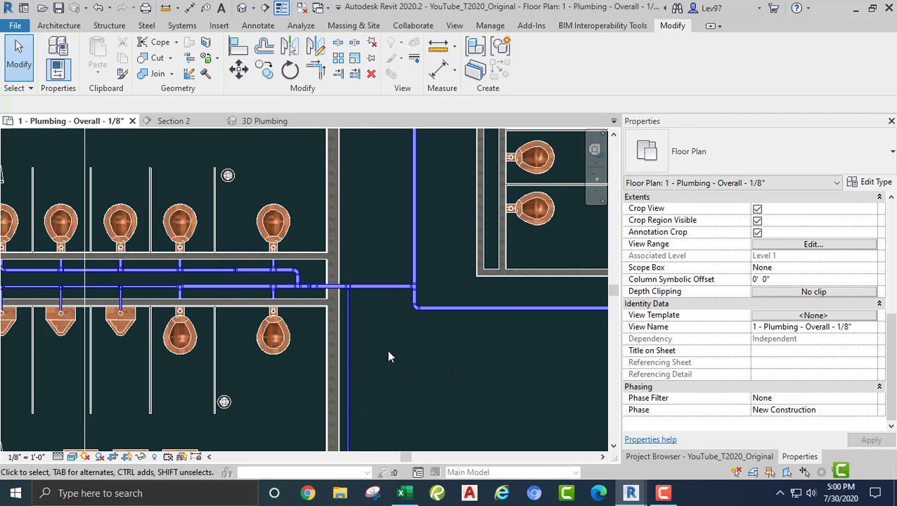
Turn on the visibility of the Sanitary Waste, Sanitary Vent, Domestic Hot Water - Return and Domestic Hot Water - Supply filters in the plan
scroll(389, 352, down, 2)
middle_drag(388, 352, 469, 334)
scroll(338, 345, up, 3)
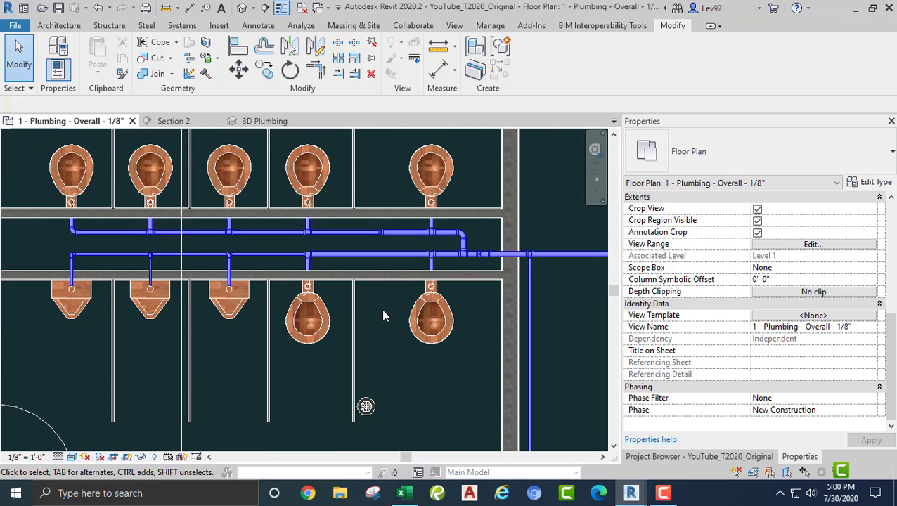
middle_drag(383, 316, 370, 364)
scroll(370, 363, up, 2)
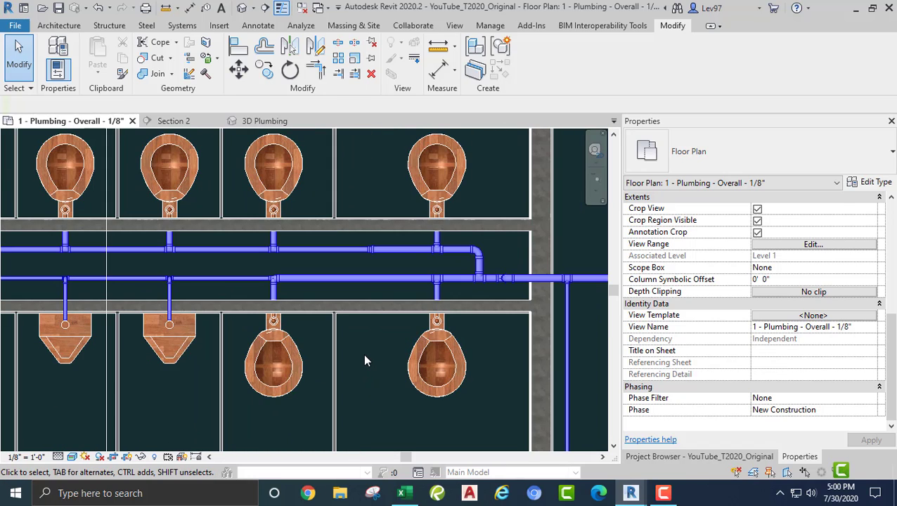
key(v)
key(g)
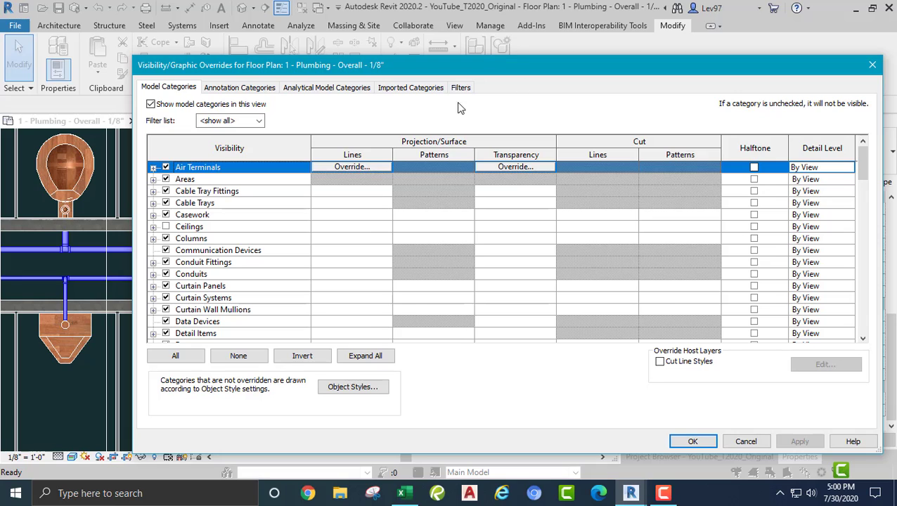
click(461, 88)
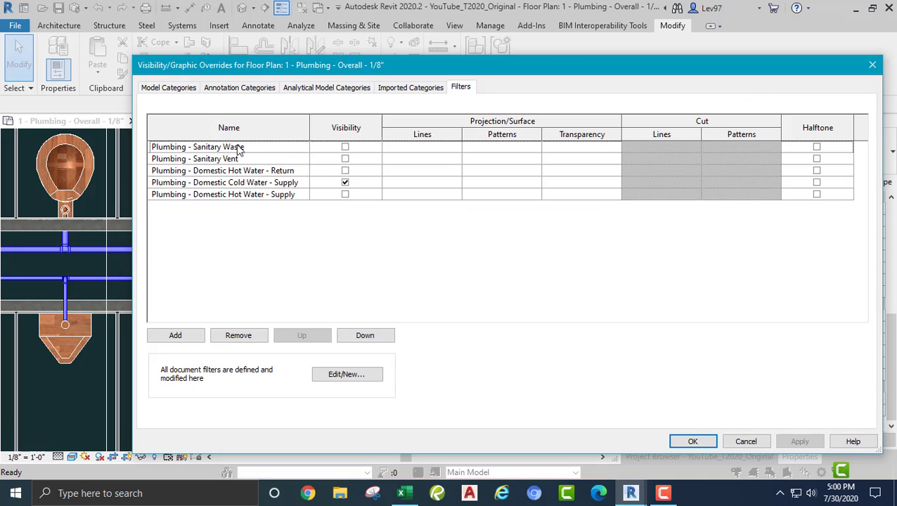
click(345, 147)
click(345, 158)
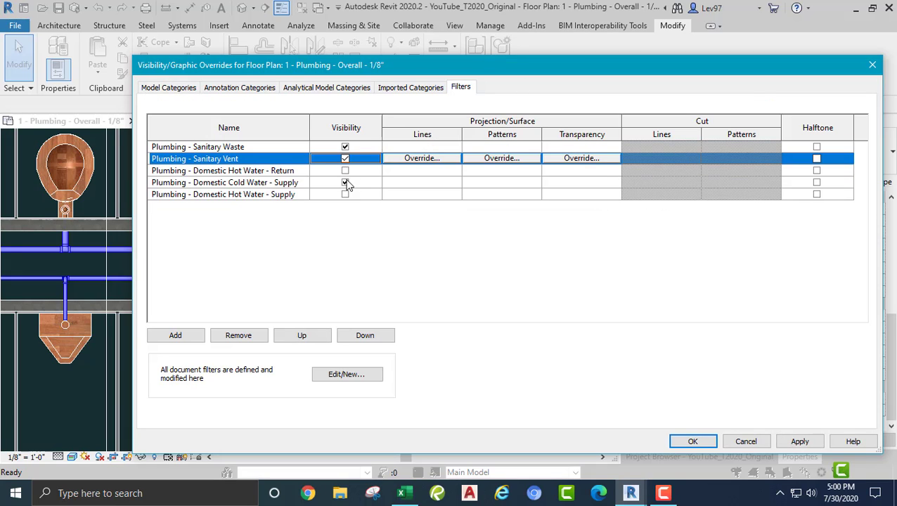
click(345, 170)
click(345, 194)
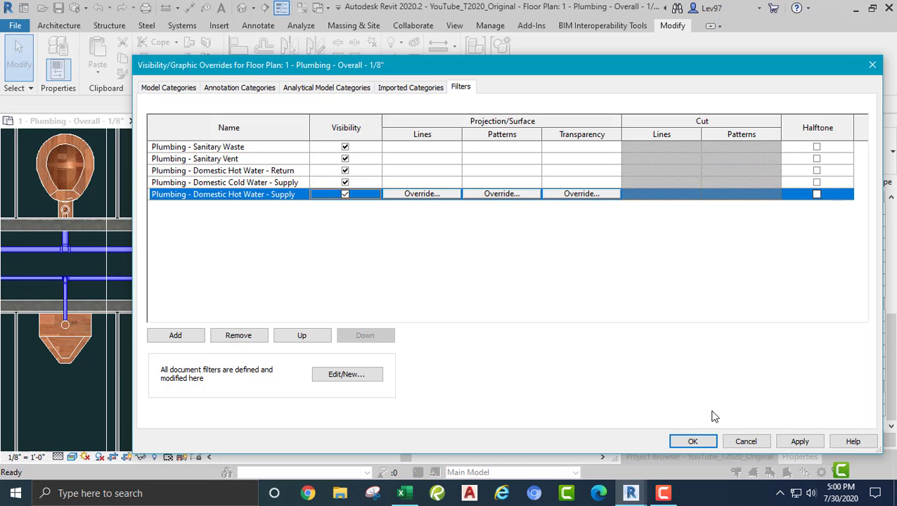
click(692, 442)
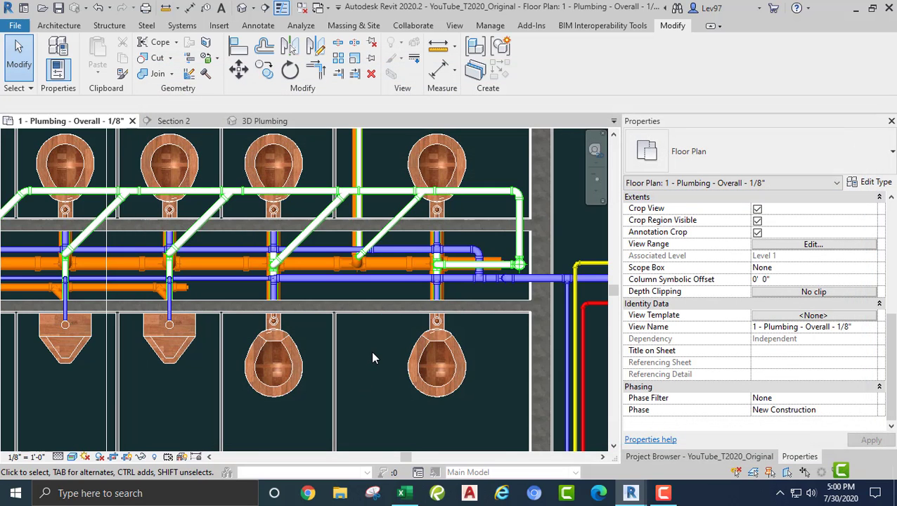
scroll(373, 358, down, 2)
middle_drag(380, 376, 384, 447)
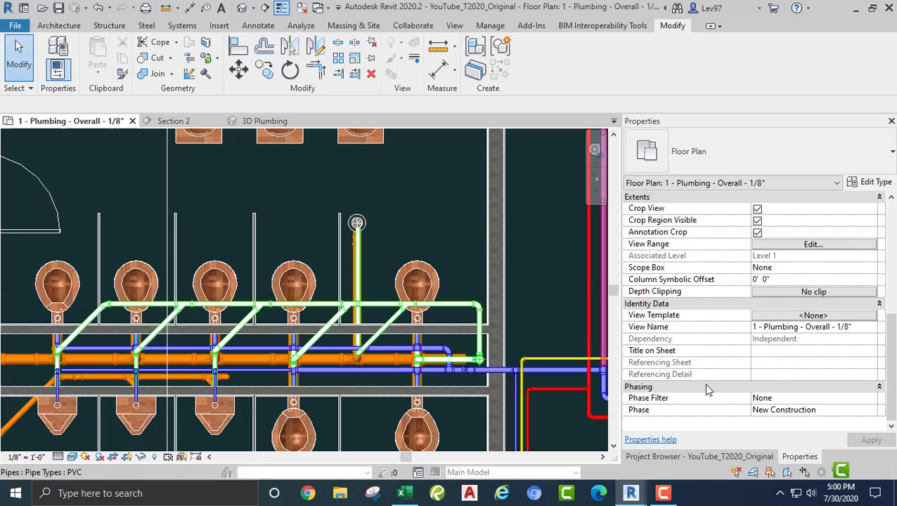
Bring up the project's view list and look over all plumbing systems around the restroom lavatories, toilets and urinals in the overall plan
click(721, 457)
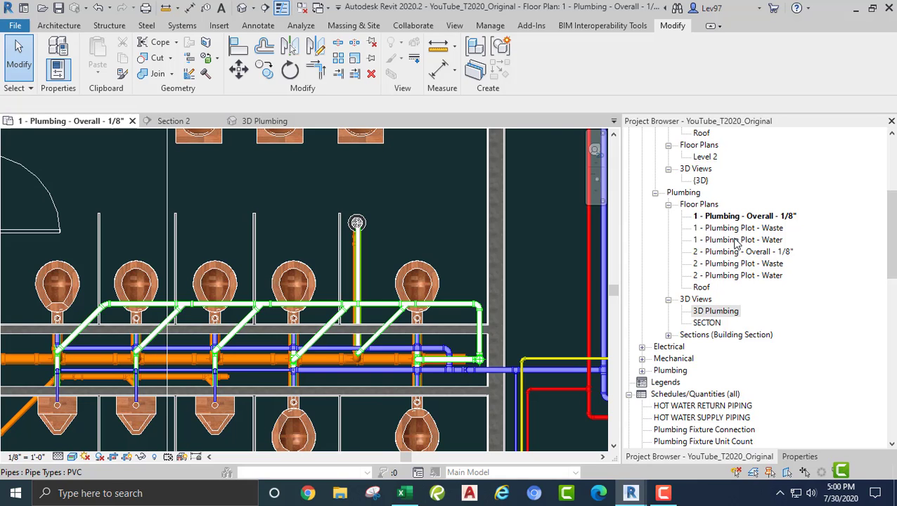
scroll(453, 226, down, 2)
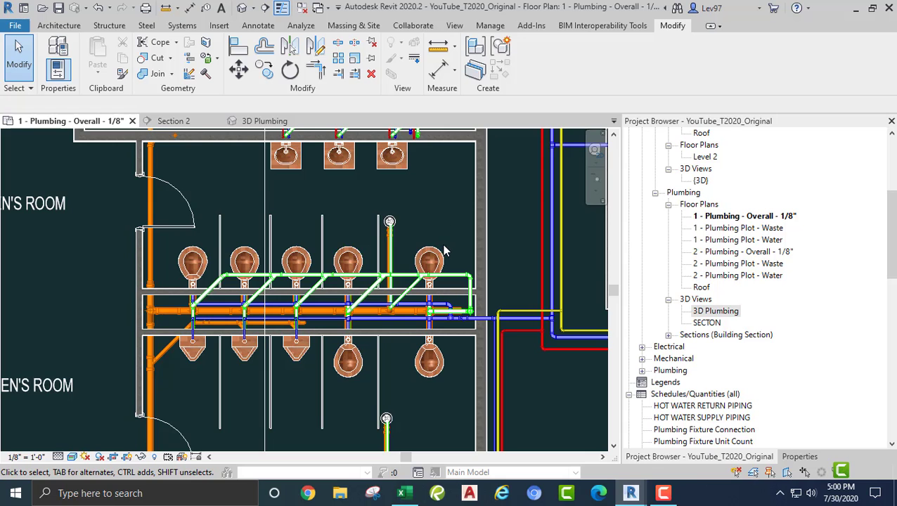
middle_drag(373, 162, 391, 324)
scroll(380, 309, up, 4)
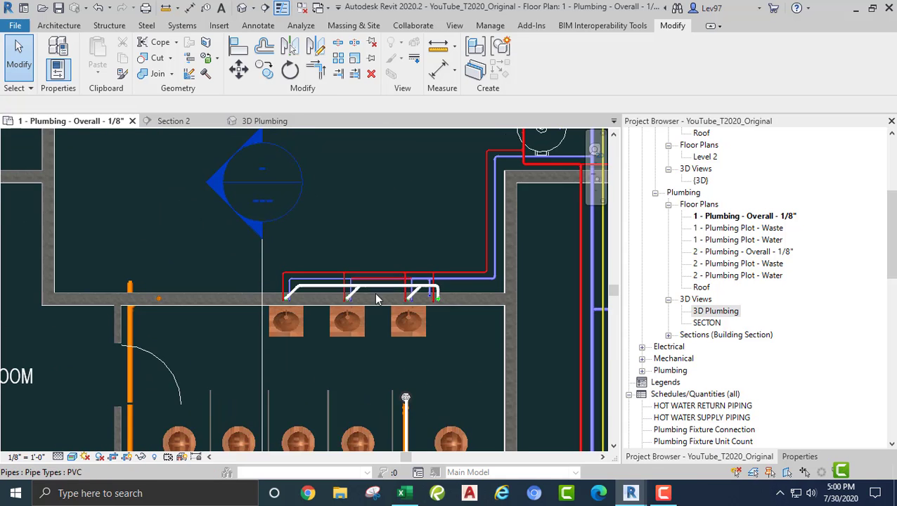
scroll(497, 359, down, 5)
middle_drag(496, 362, 451, 310)
scroll(464, 320, up, 5)
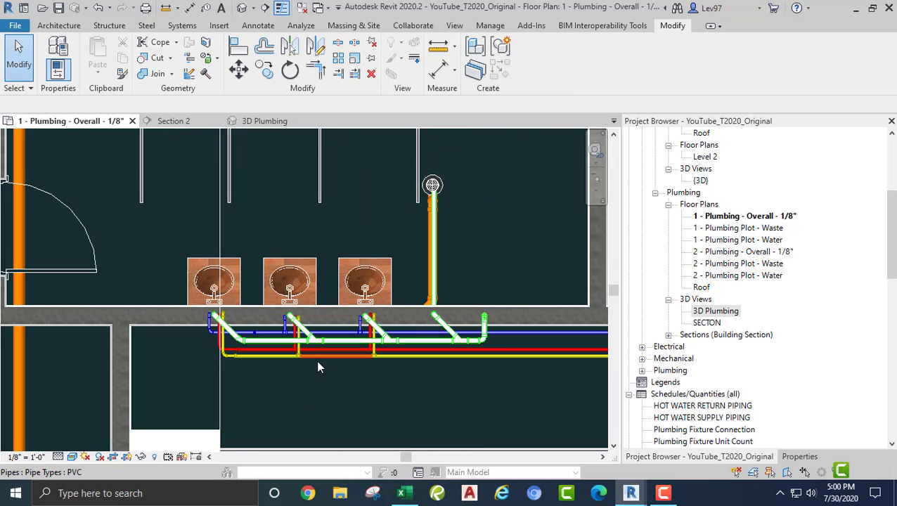
scroll(247, 312, up, 5)
scroll(224, 311, down, 6)
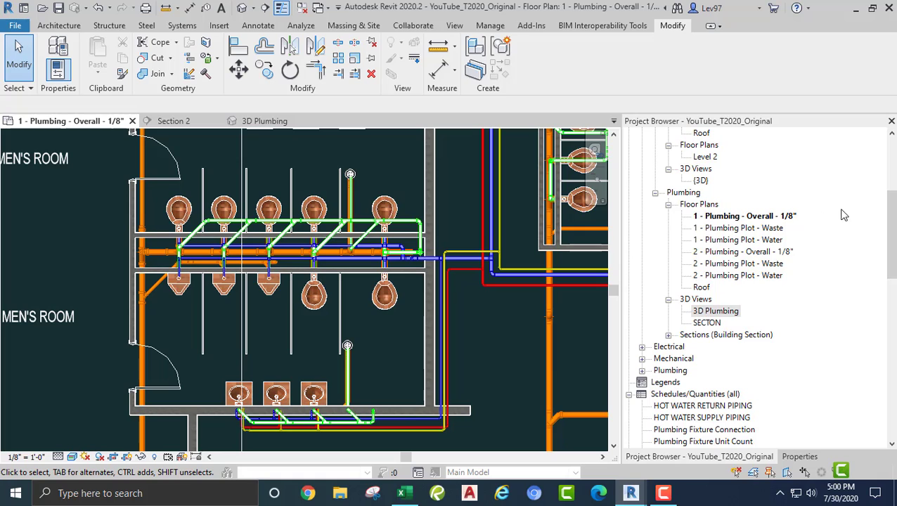
Open the 1 - Plumbing Plot - Water floor plan and examine the cold water piping between the toilets and urinals
double_click(736, 240)
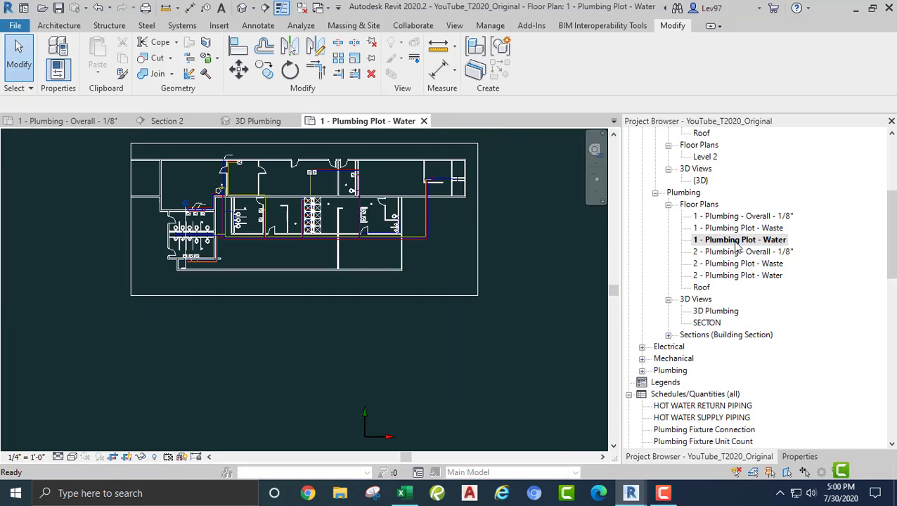
middle_drag(521, 327, 598, 368)
scroll(359, 267, up, 8)
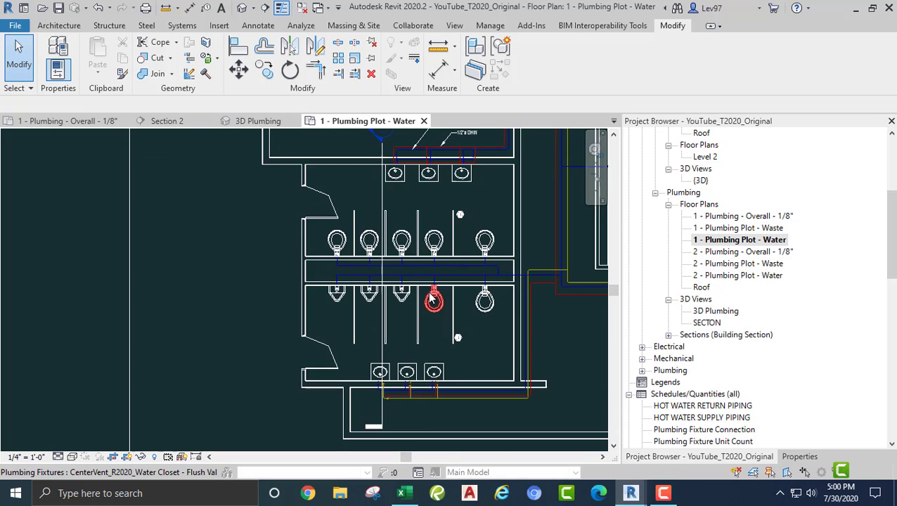
scroll(345, 306, up, 3)
scroll(350, 293, up, 1)
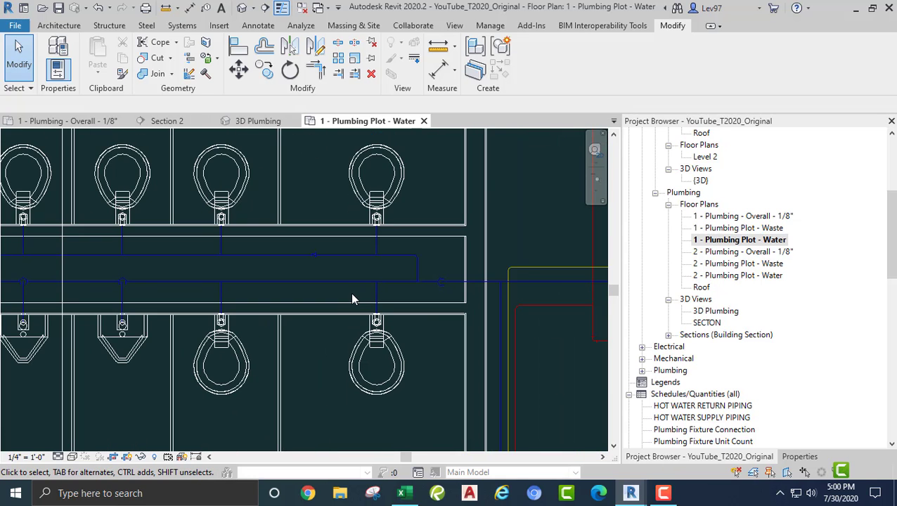
scroll(333, 363, down, 2)
middle_drag(333, 363, 344, 356)
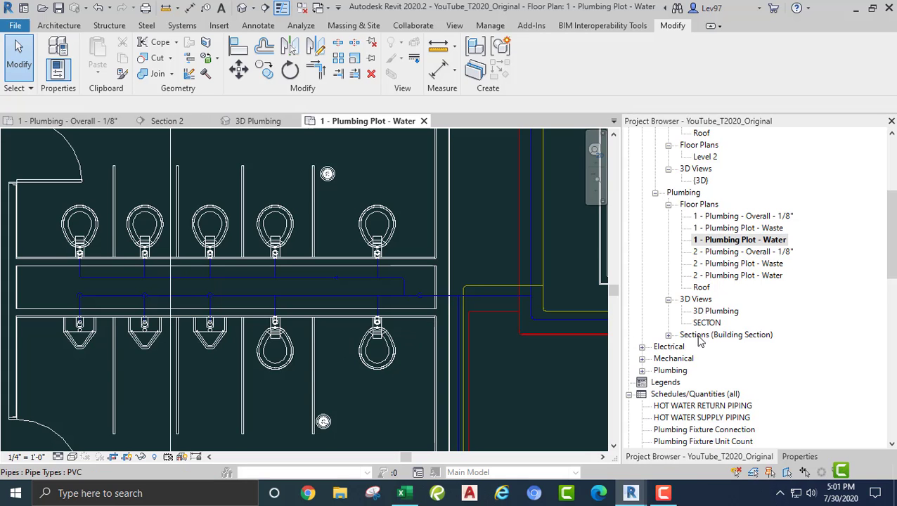
Open the type properties of the DCW piping system from the project's piping system families
scroll(700, 341, down, 3)
drag(890, 239, 890, 366)
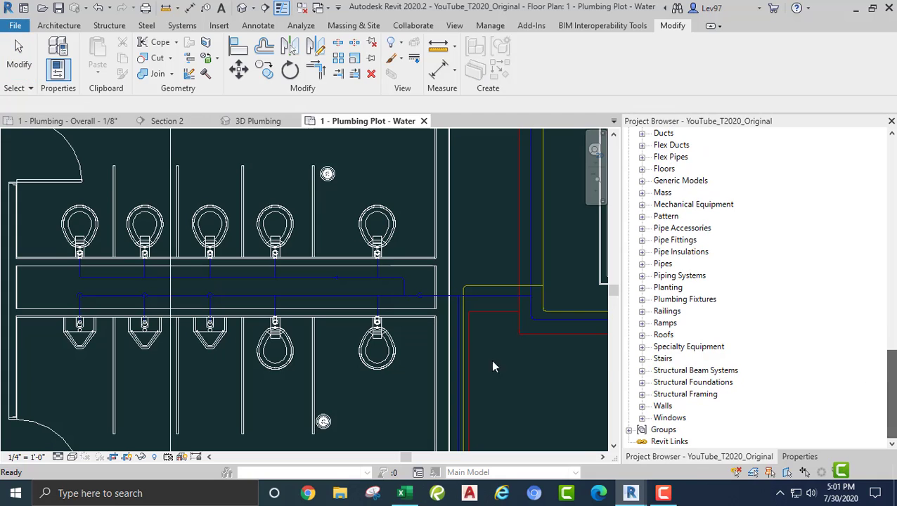
middle_drag(464, 361, 488, 356)
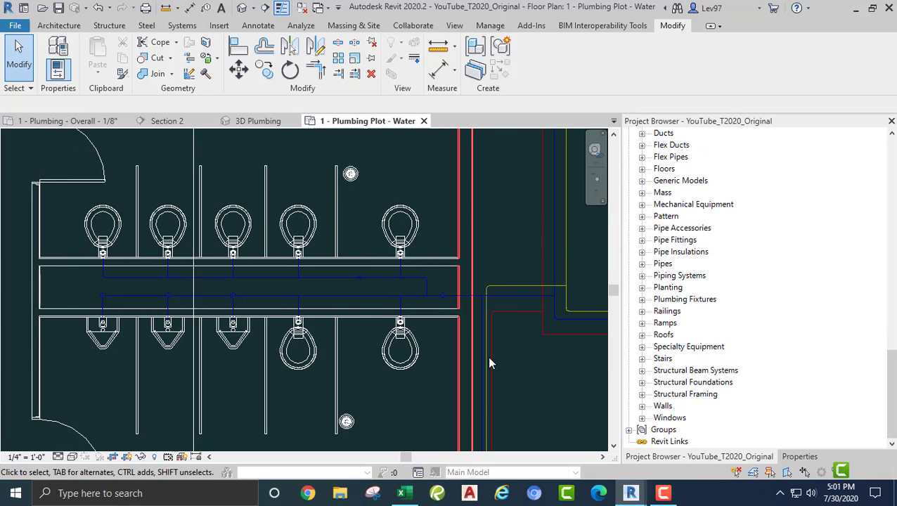
click(642, 275)
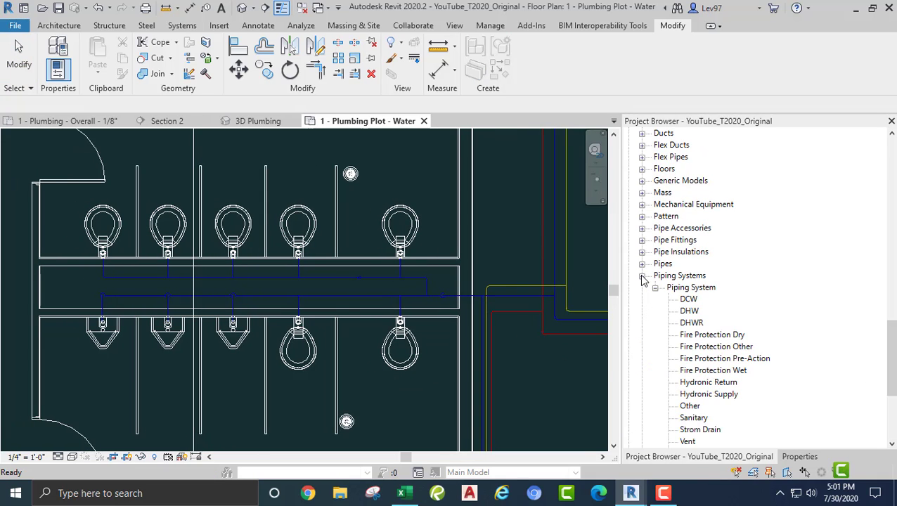
right_click(689, 300)
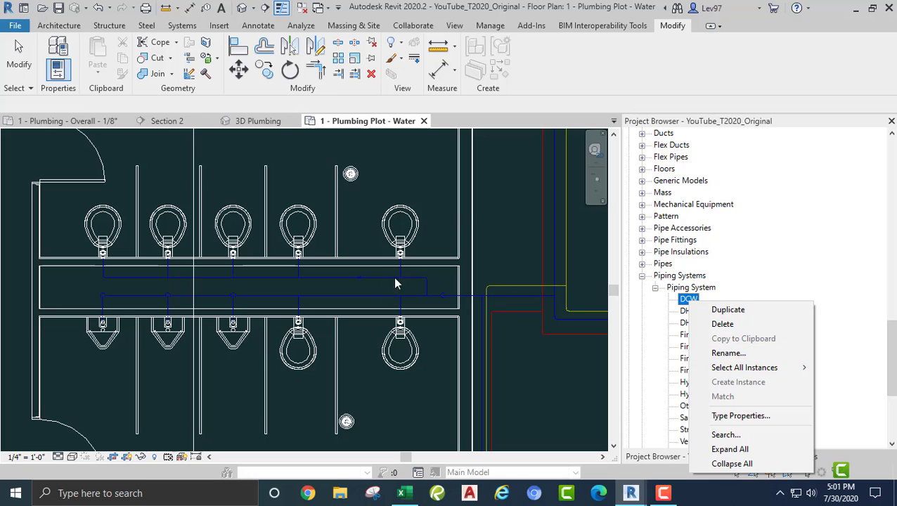
click(730, 417)
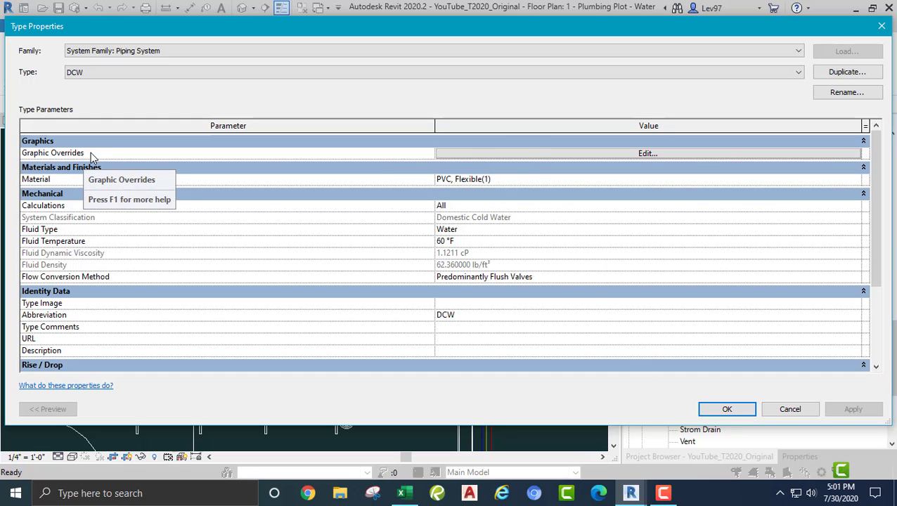
Override the DCW system's line color with a darkened cyan, RGB 000-198-198, and apply the type properties
click(482, 154)
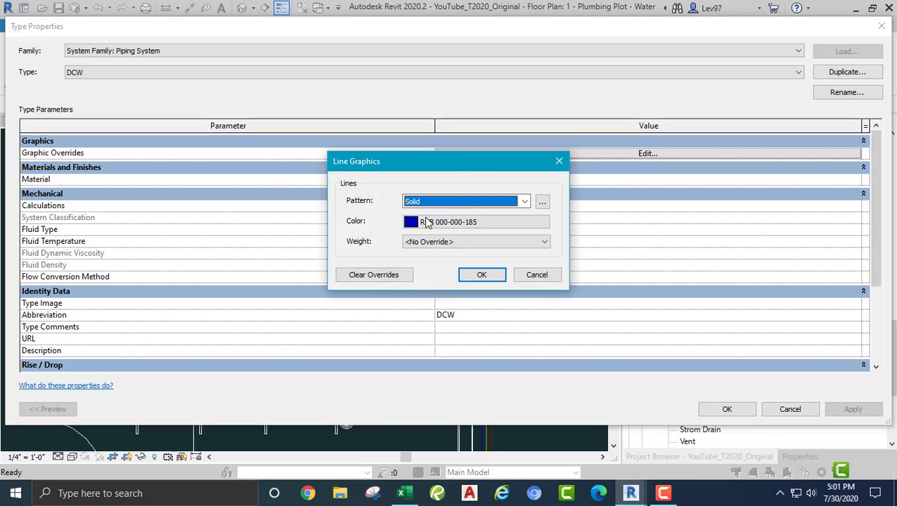
click(484, 222)
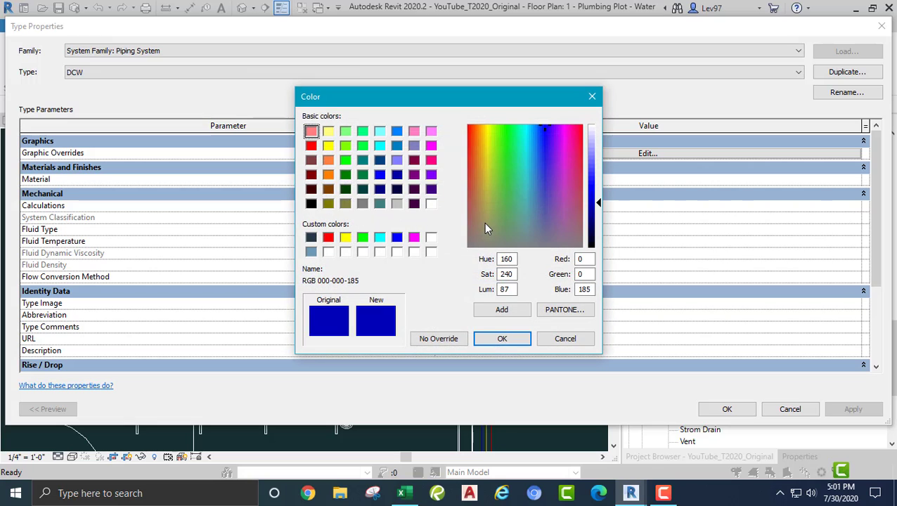
click(380, 237)
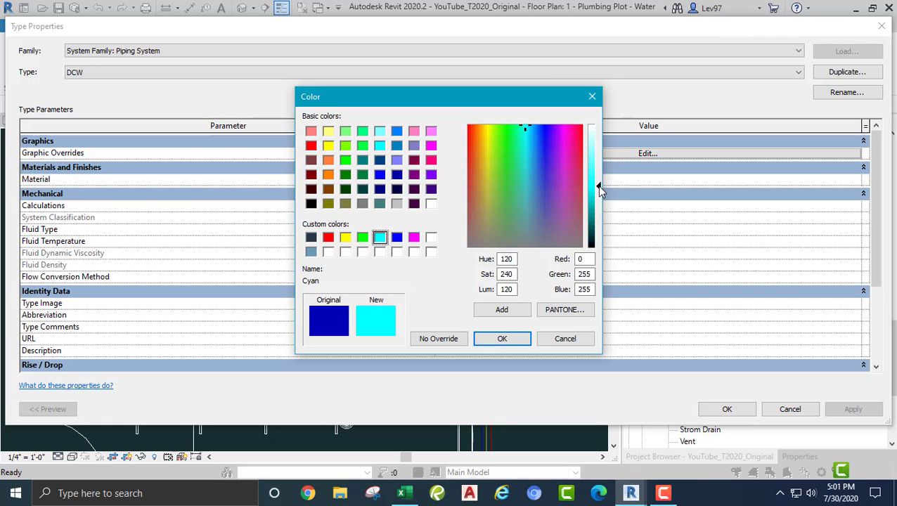
drag(597, 183, 599, 202)
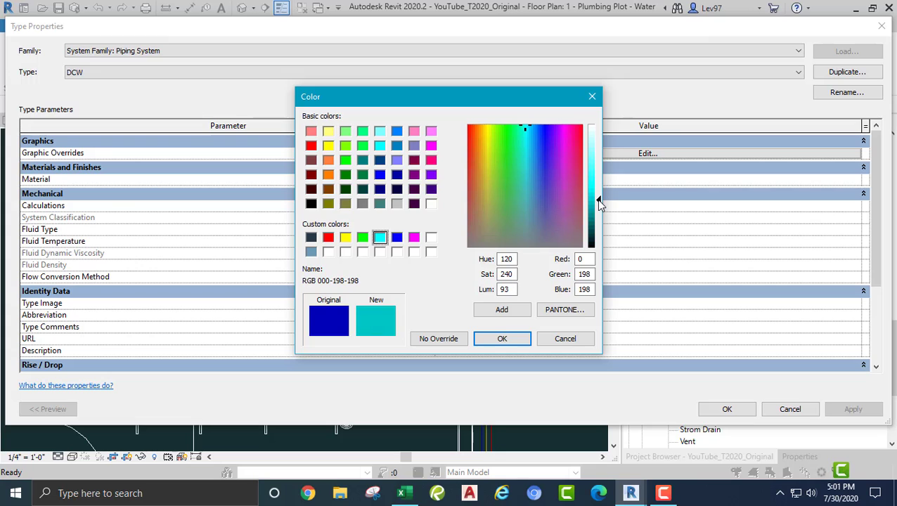
click(503, 339)
click(483, 276)
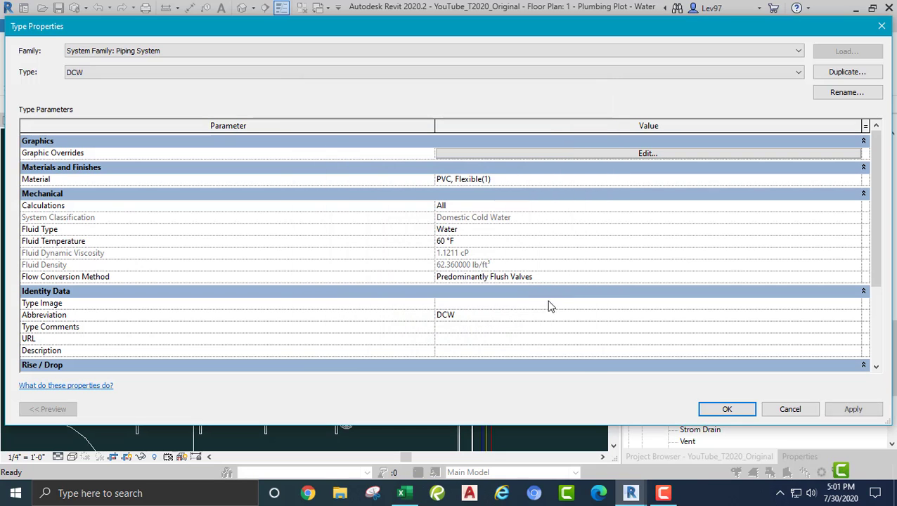
click(728, 409)
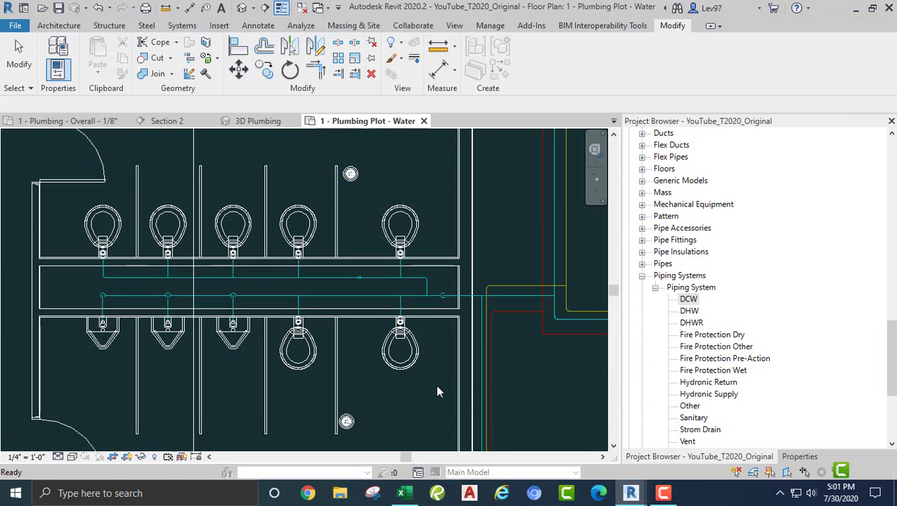
Check the new cold water color in the water plot plan, the overall plumbing plan and Section 2
scroll(334, 284, up, 2)
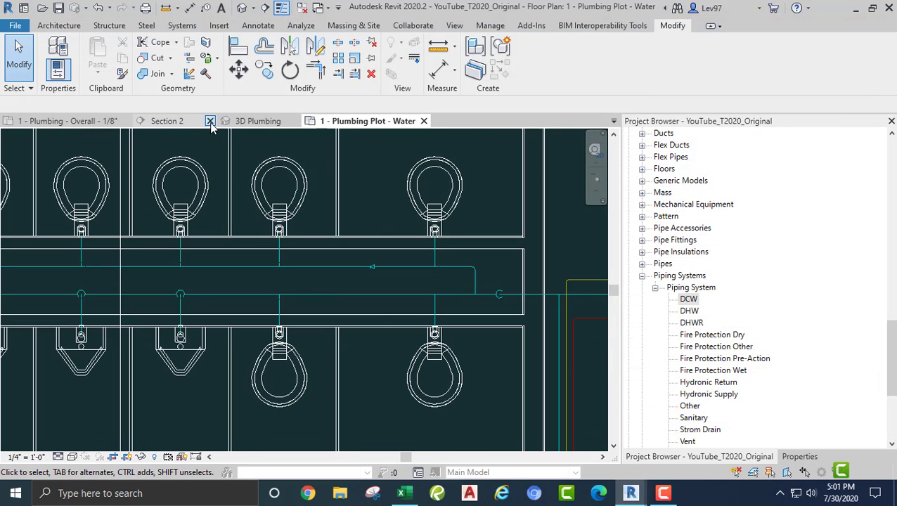
click(67, 121)
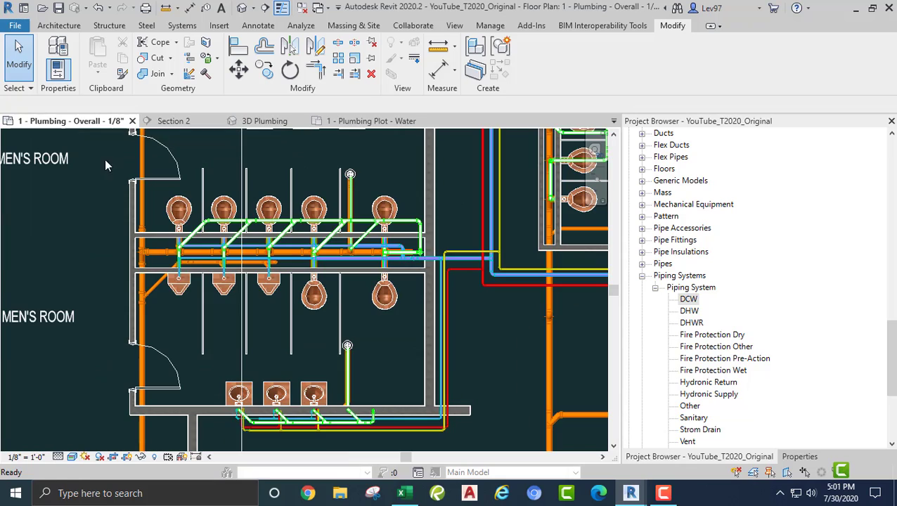
scroll(463, 237, up, 4)
scroll(463, 204, up, 2)
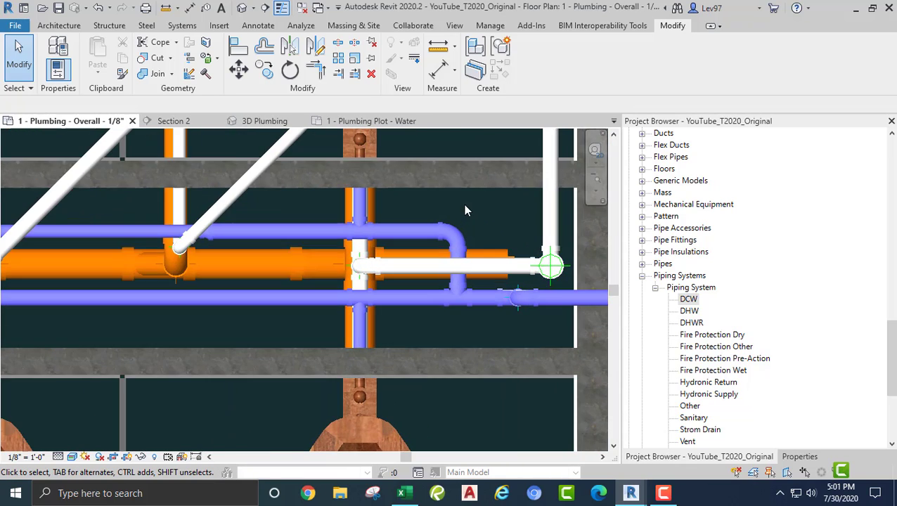
scroll(451, 201, down, 5)
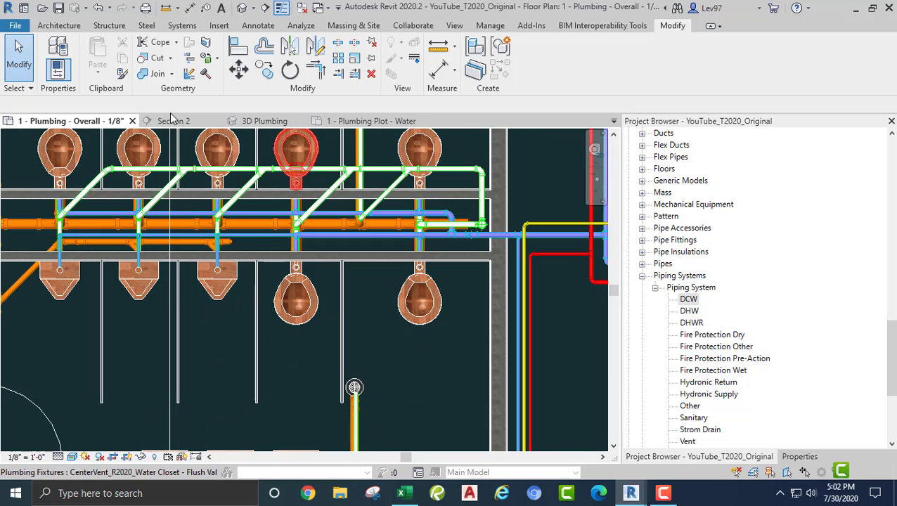
click(180, 121)
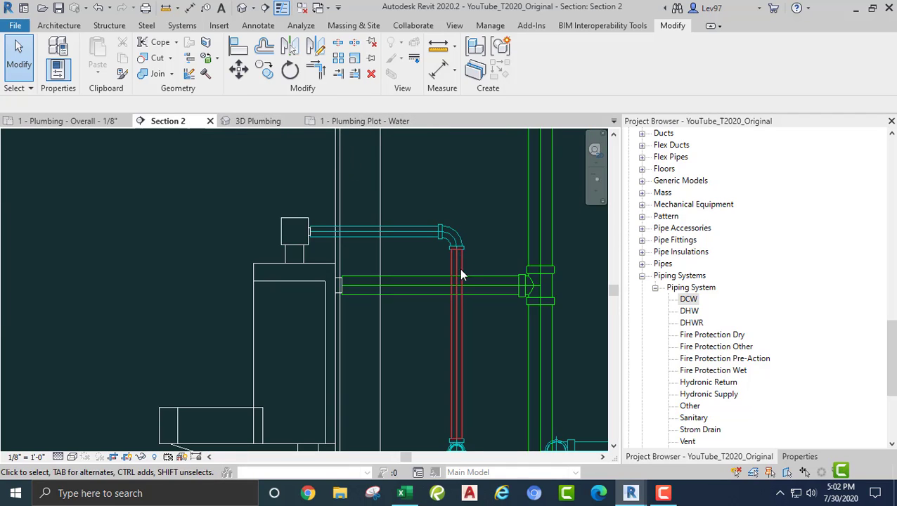
scroll(477, 235, down, 4)
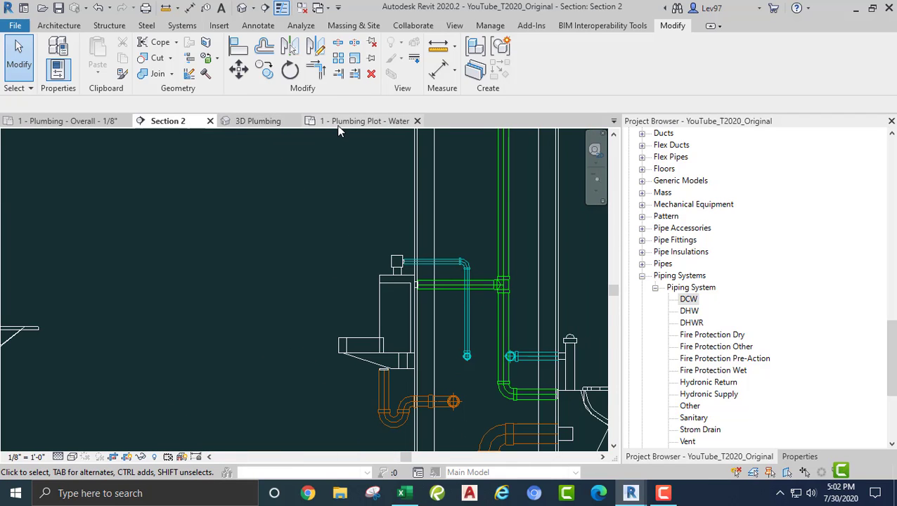
Return to the 1 - Plumbing Plot - Water plan and examine the water piping at the men's room lavatories
click(377, 121)
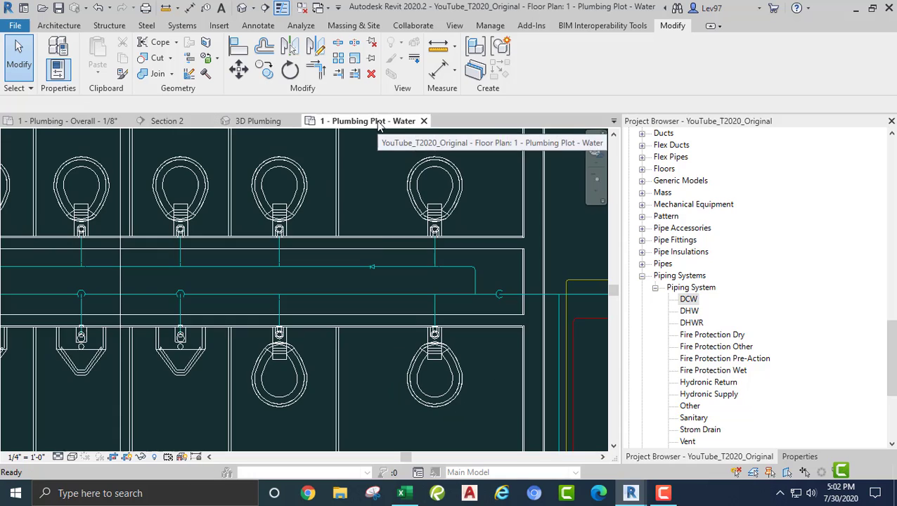
scroll(391, 277, down, 3)
middle_drag(394, 365, 432, 296)
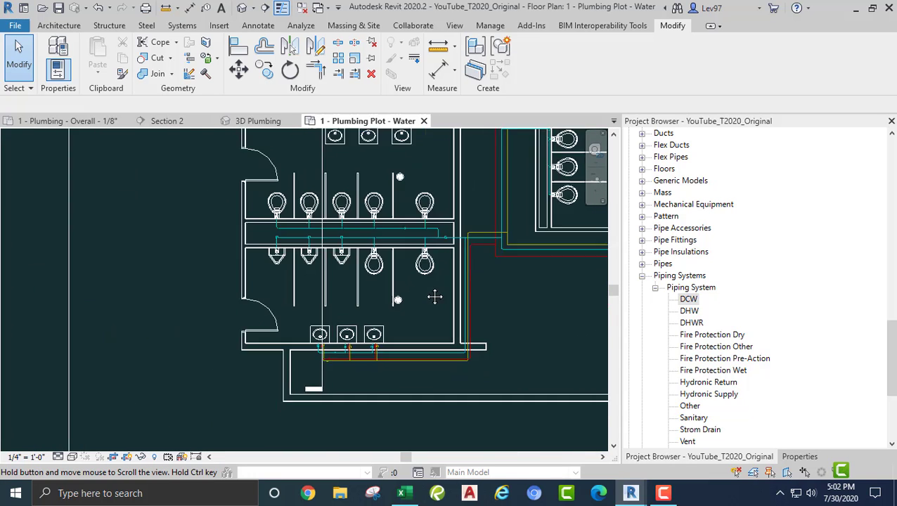
scroll(377, 302, up, 5)
scroll(329, 318, up, 1)
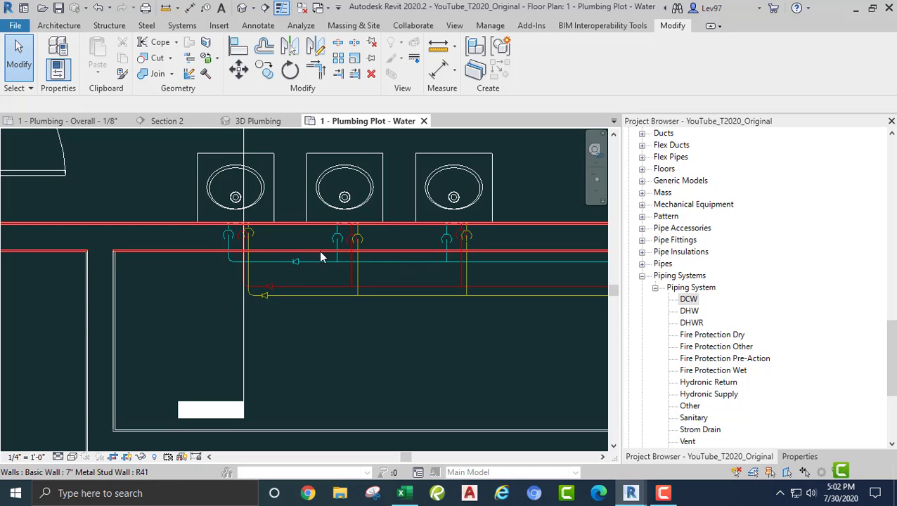
scroll(422, 238, down, 3)
middle_drag(509, 197, 347, 292)
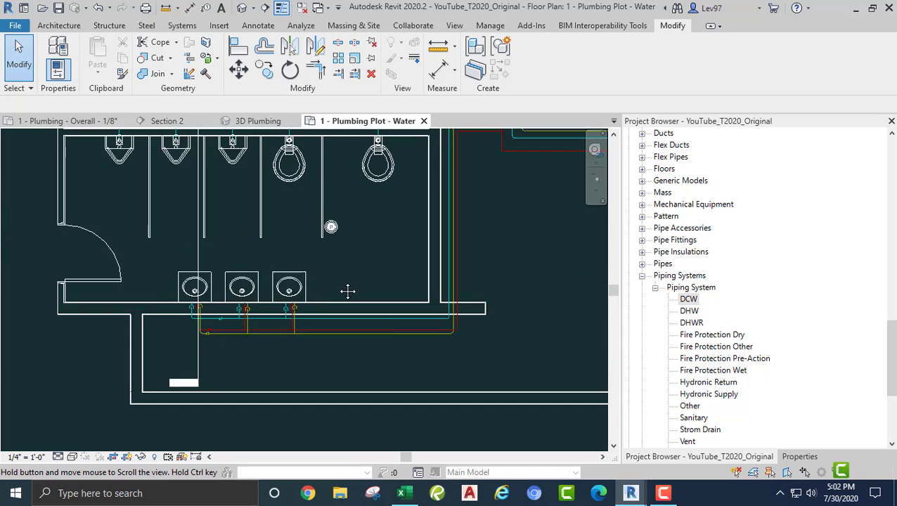
Look over the water piping at the women's room lavatories and the restroom chase, and return to the 1 - Plumbing - Overall - 1/8" plan
scroll(353, 252, up, 4)
middle_drag(424, 189, 457, 407)
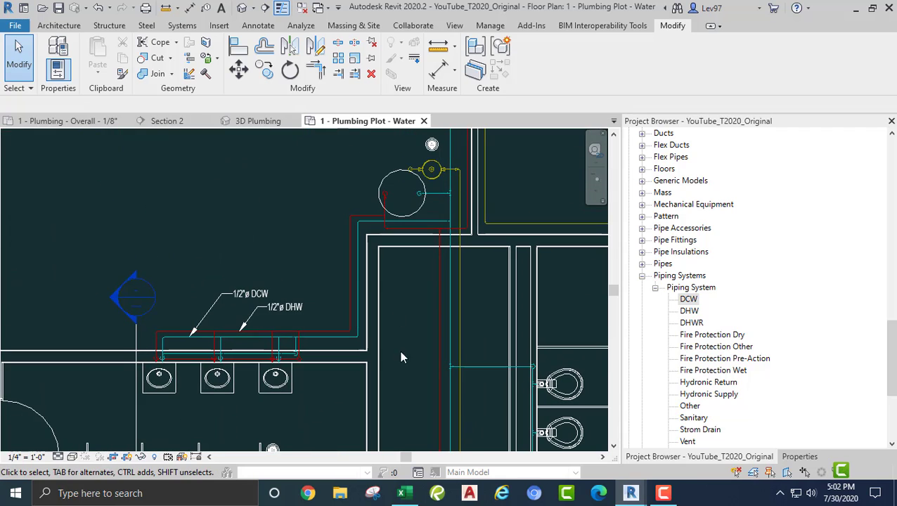
scroll(324, 306, up, 2)
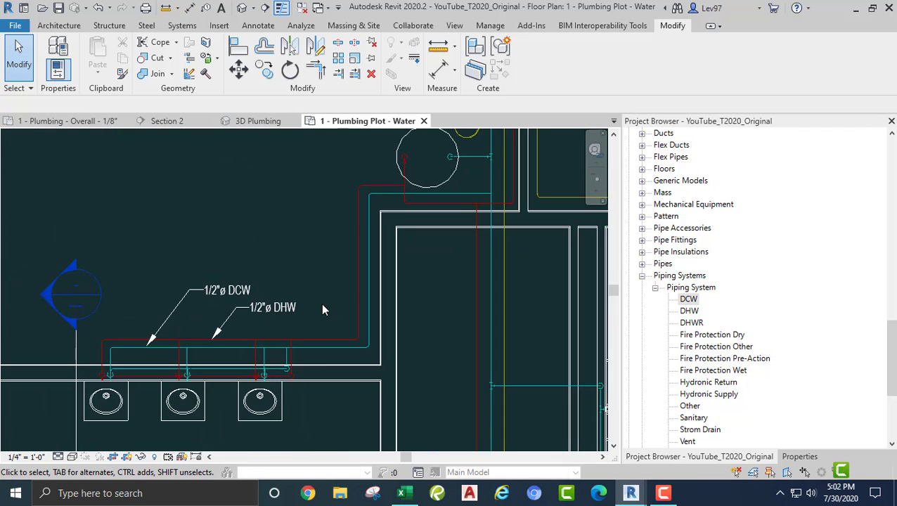
scroll(322, 303, down, 3)
scroll(333, 398, down, 1)
middle_drag(333, 398, 466, 230)
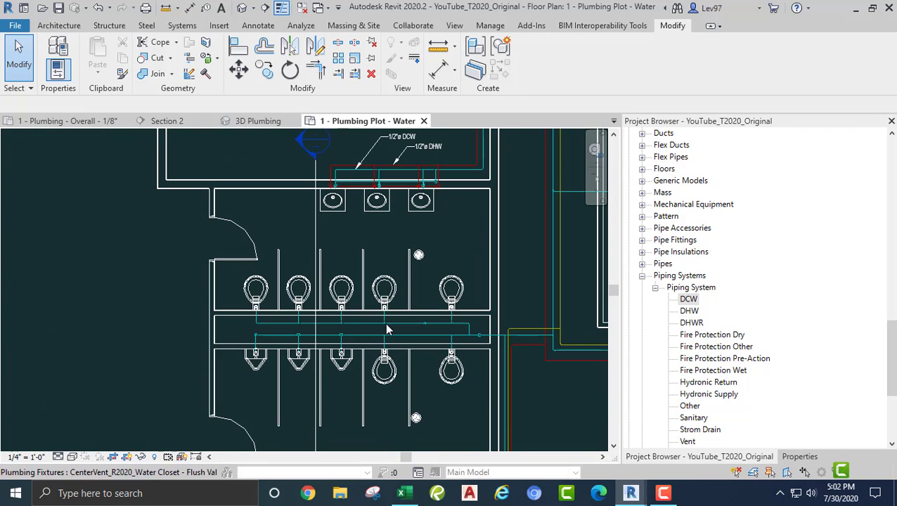
middle_drag(338, 390, 305, 322)
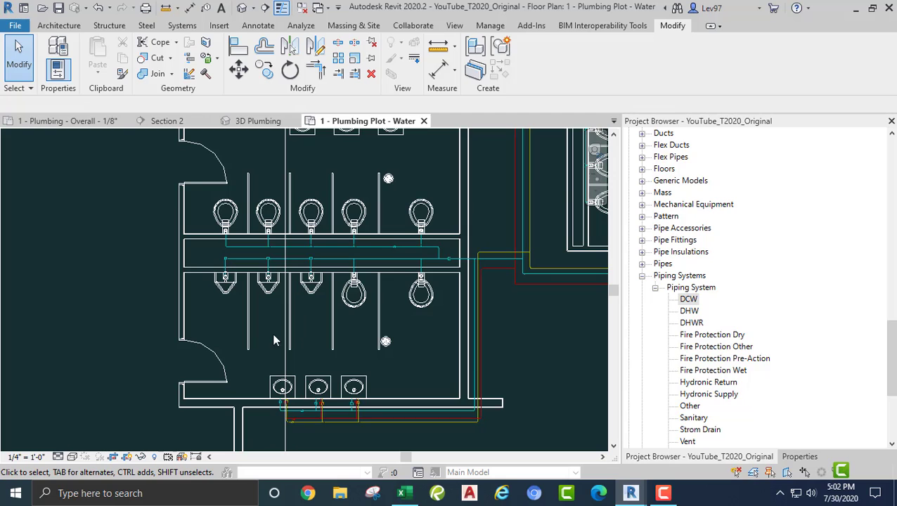
click(65, 121)
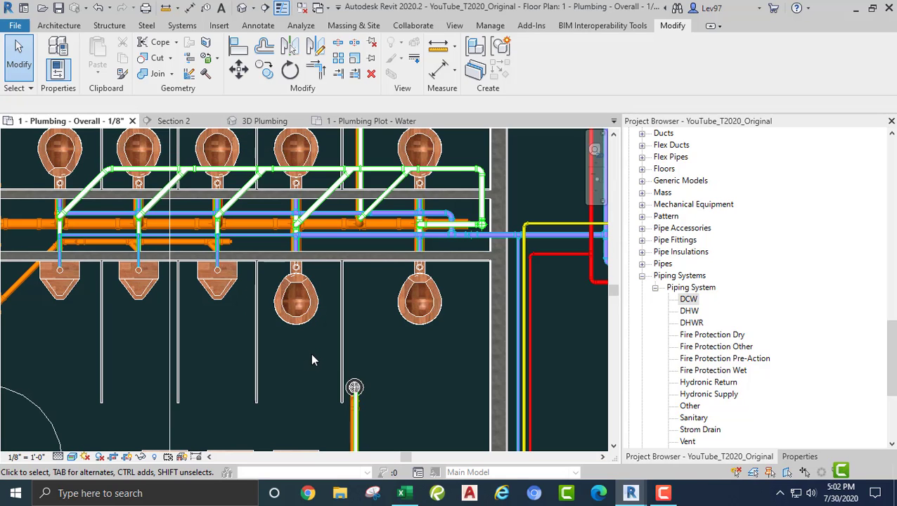
Review the piping around the Level 1 men's and women's room fixtures, lavatories and chase in the overall plumbing plan
scroll(310, 353, down, 3)
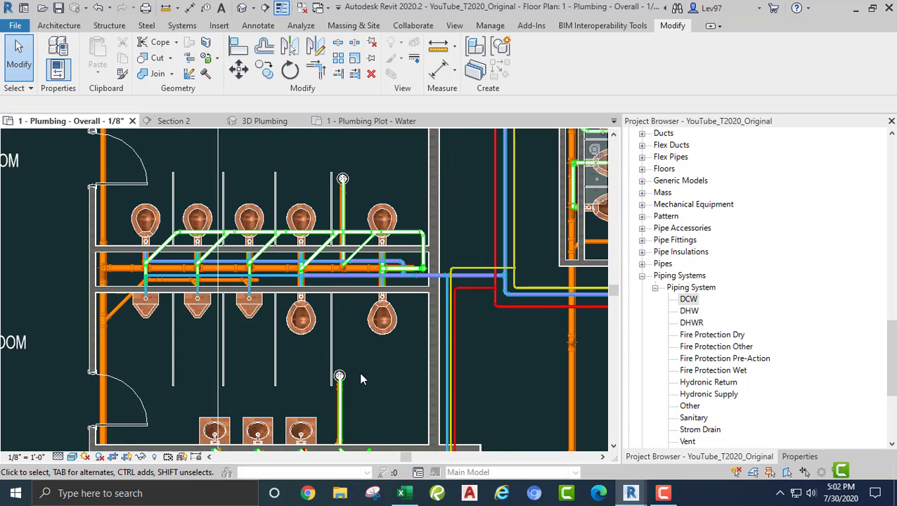
middle_drag(360, 379, 443, 265)
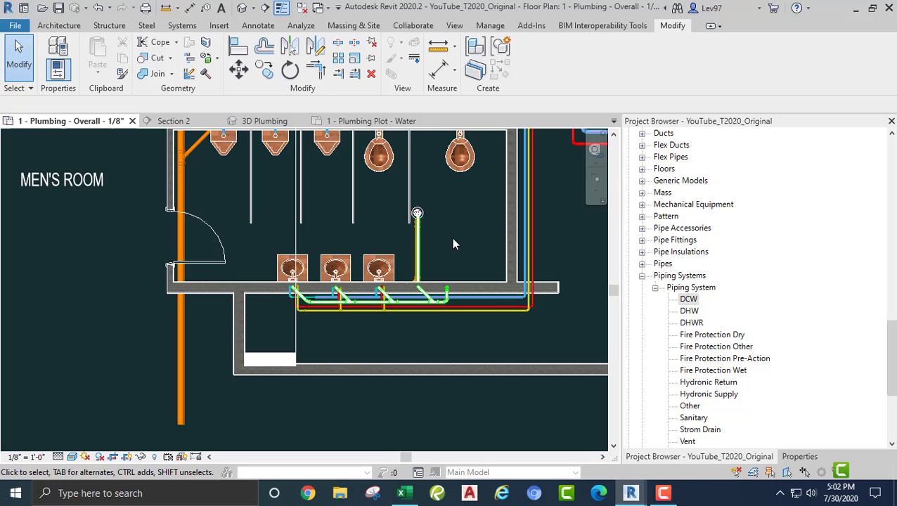
middle_drag(452, 226, 295, 317)
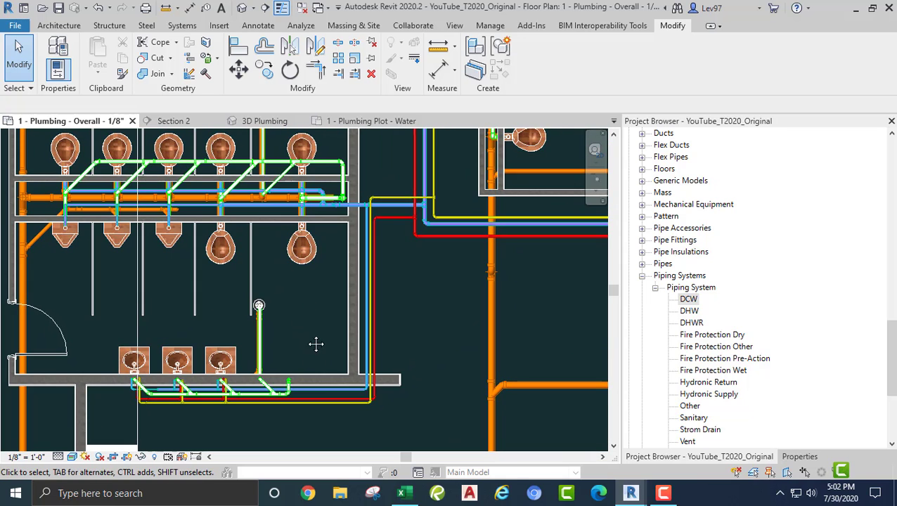
middle_drag(338, 134, 370, 342)
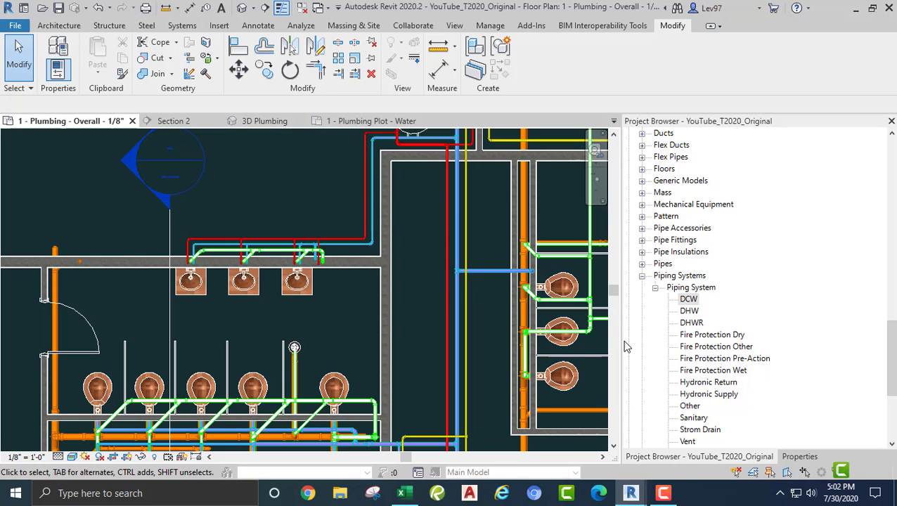
Open the 2 - Plumbing - Overall - 1/8" plan, dismiss the save reminder, and examine the Level 2 restroom piping
click(643, 276)
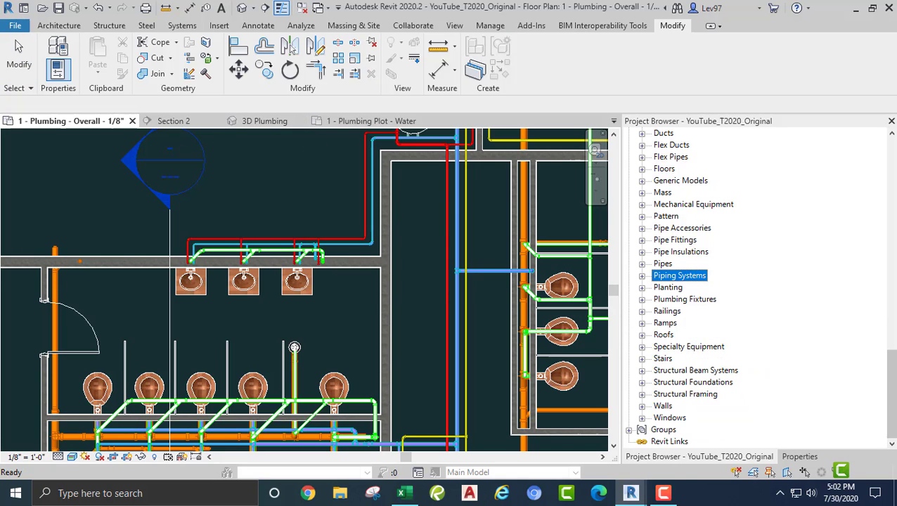
drag(890, 364, 890, 197)
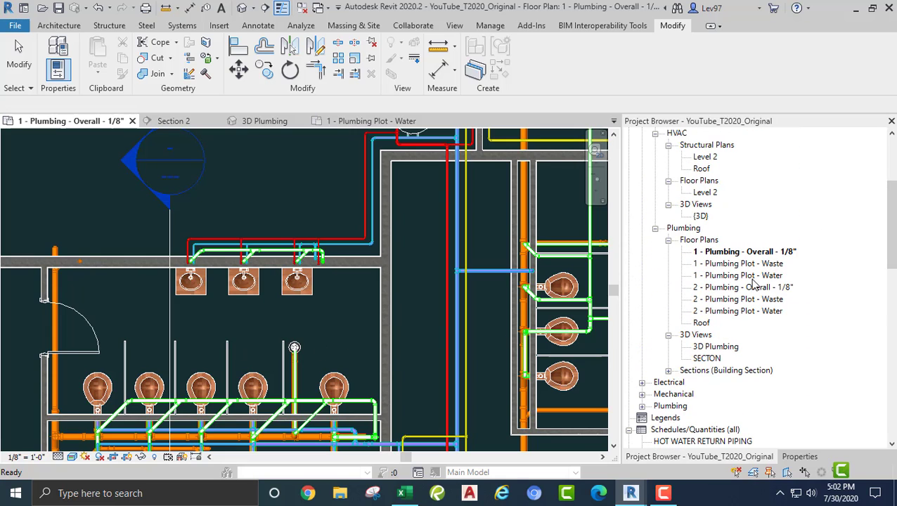
double_click(724, 288)
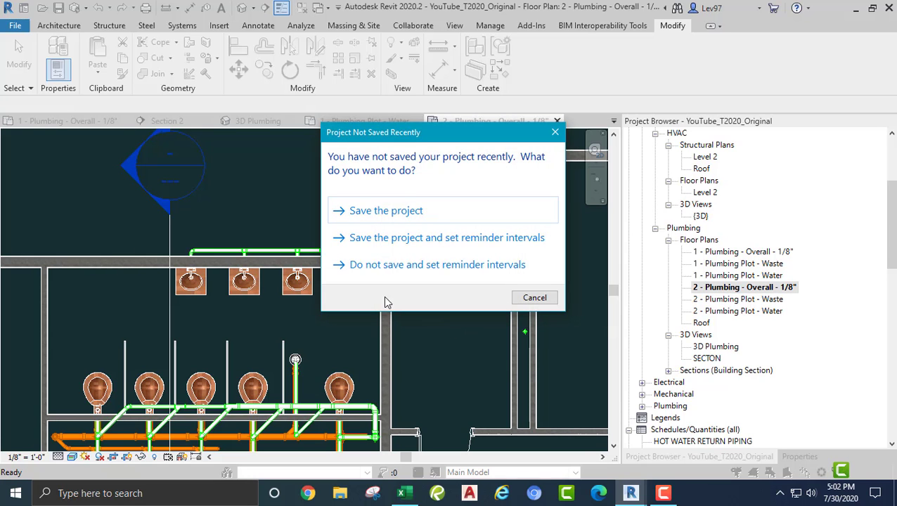
key(Escape)
scroll(327, 312, down, 2)
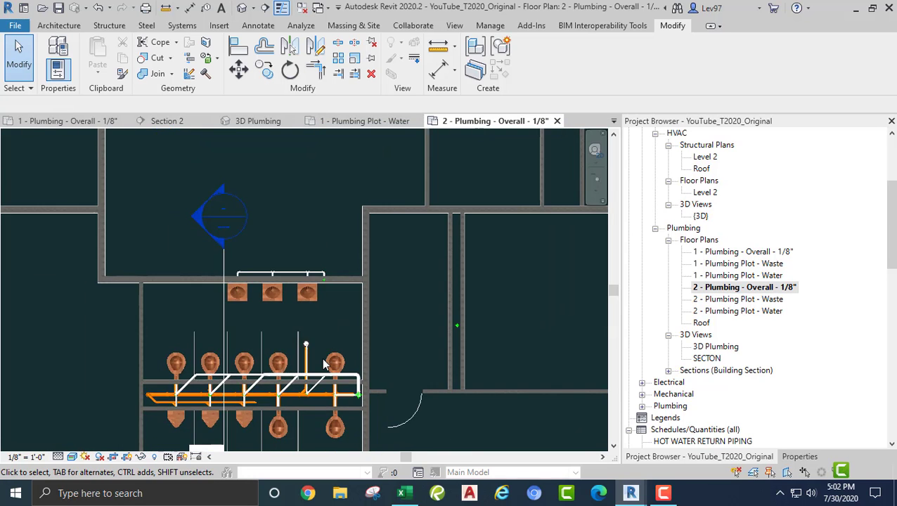
middle_drag(322, 356, 341, 246)
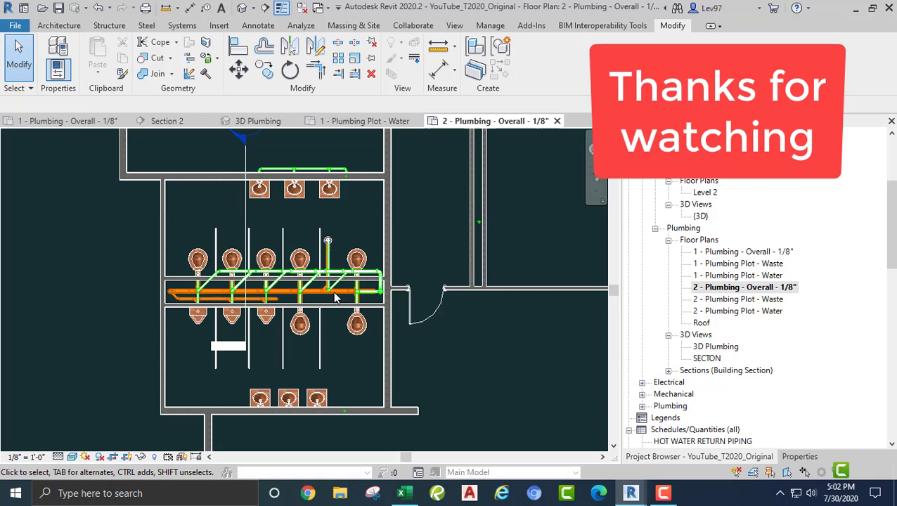
middle_drag(352, 236, 330, 351)
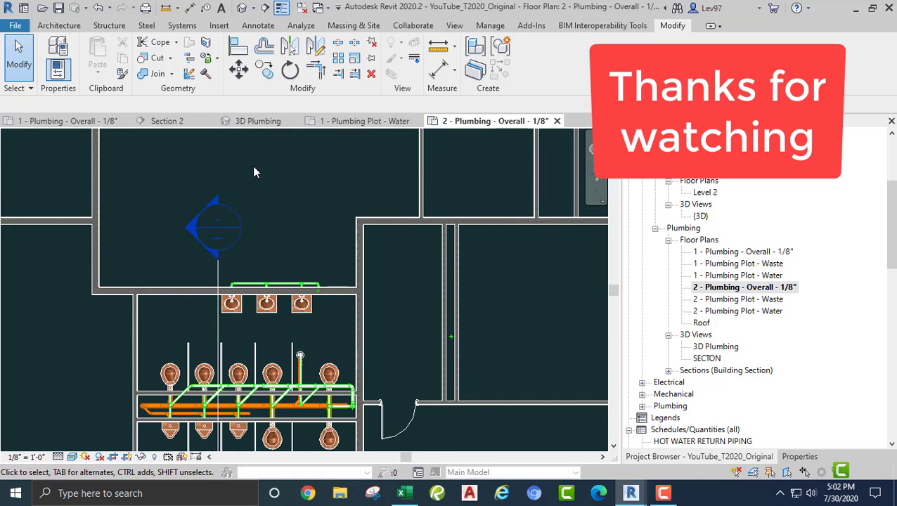
Return to the 1 - Plumbing - Overall - 1/8" plan and examine the restroom piping and chase again
click(88, 124)
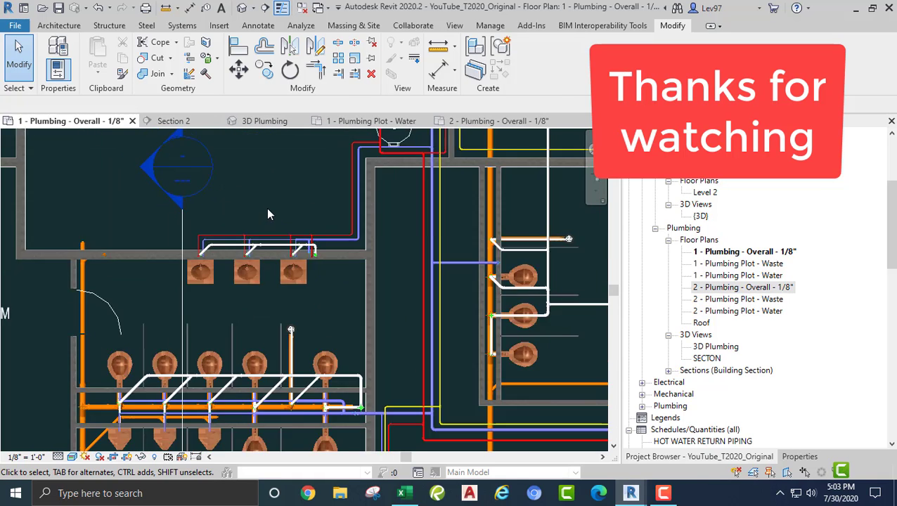
middle_drag(318, 394, 361, 311)
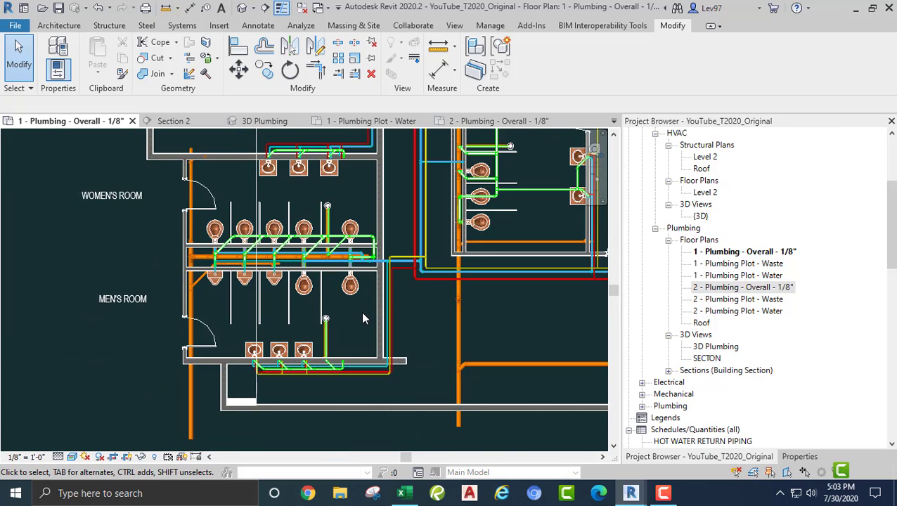
scroll(359, 308, up, 2)
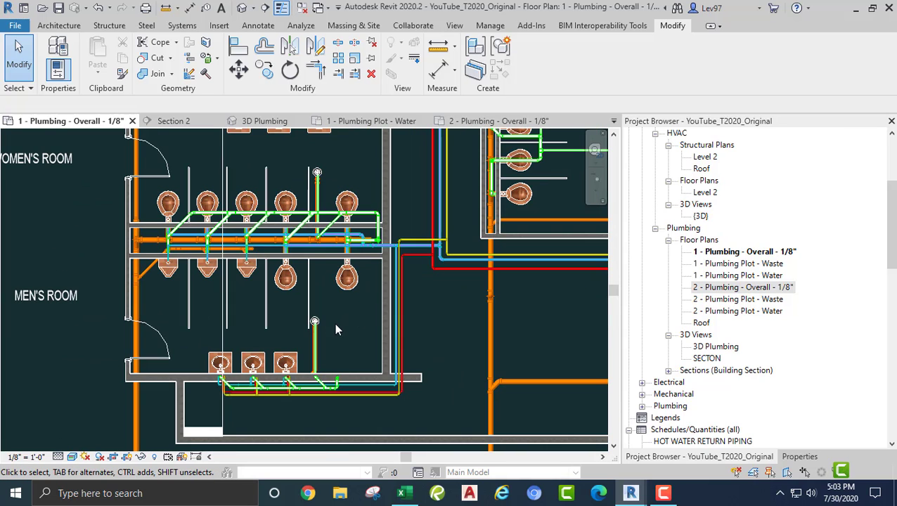
scroll(359, 332, up, 3)
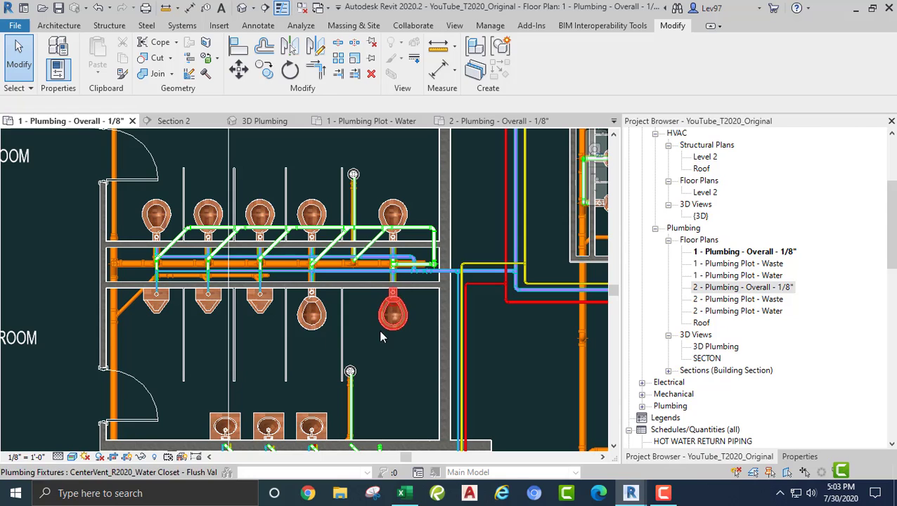